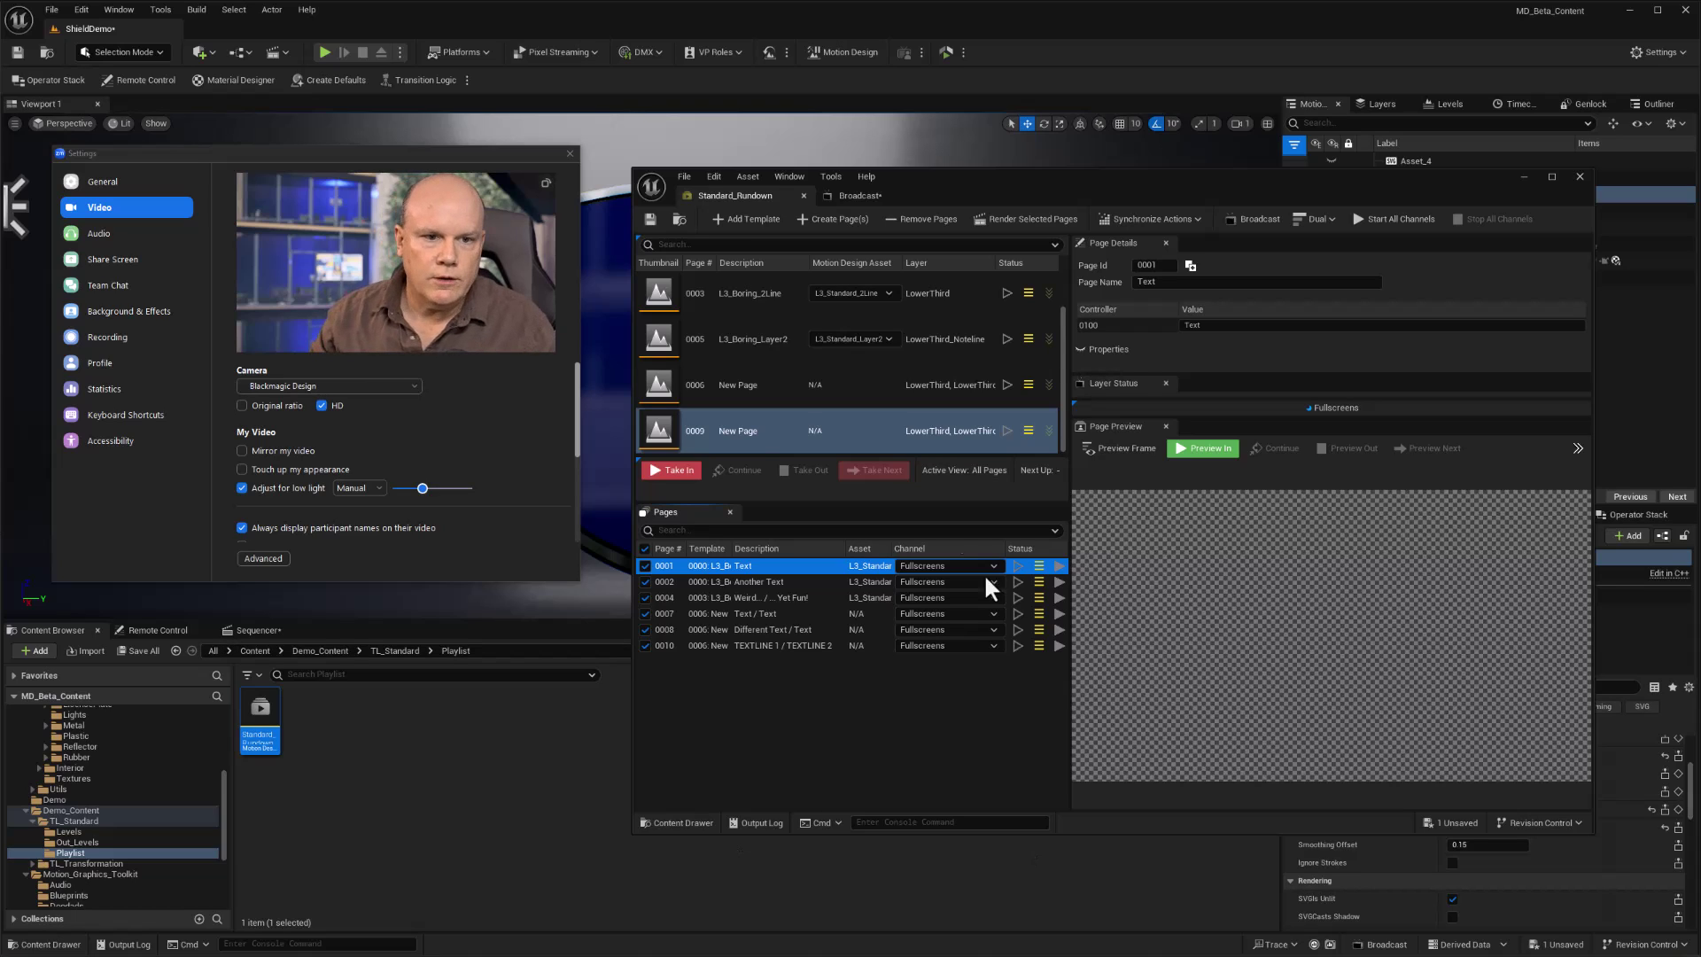
# Play the preview of page 0001 in the rundown, and take the preview out again.
pyautogui.moveTo(424, 153); pyautogui.dragTo(427, 156)
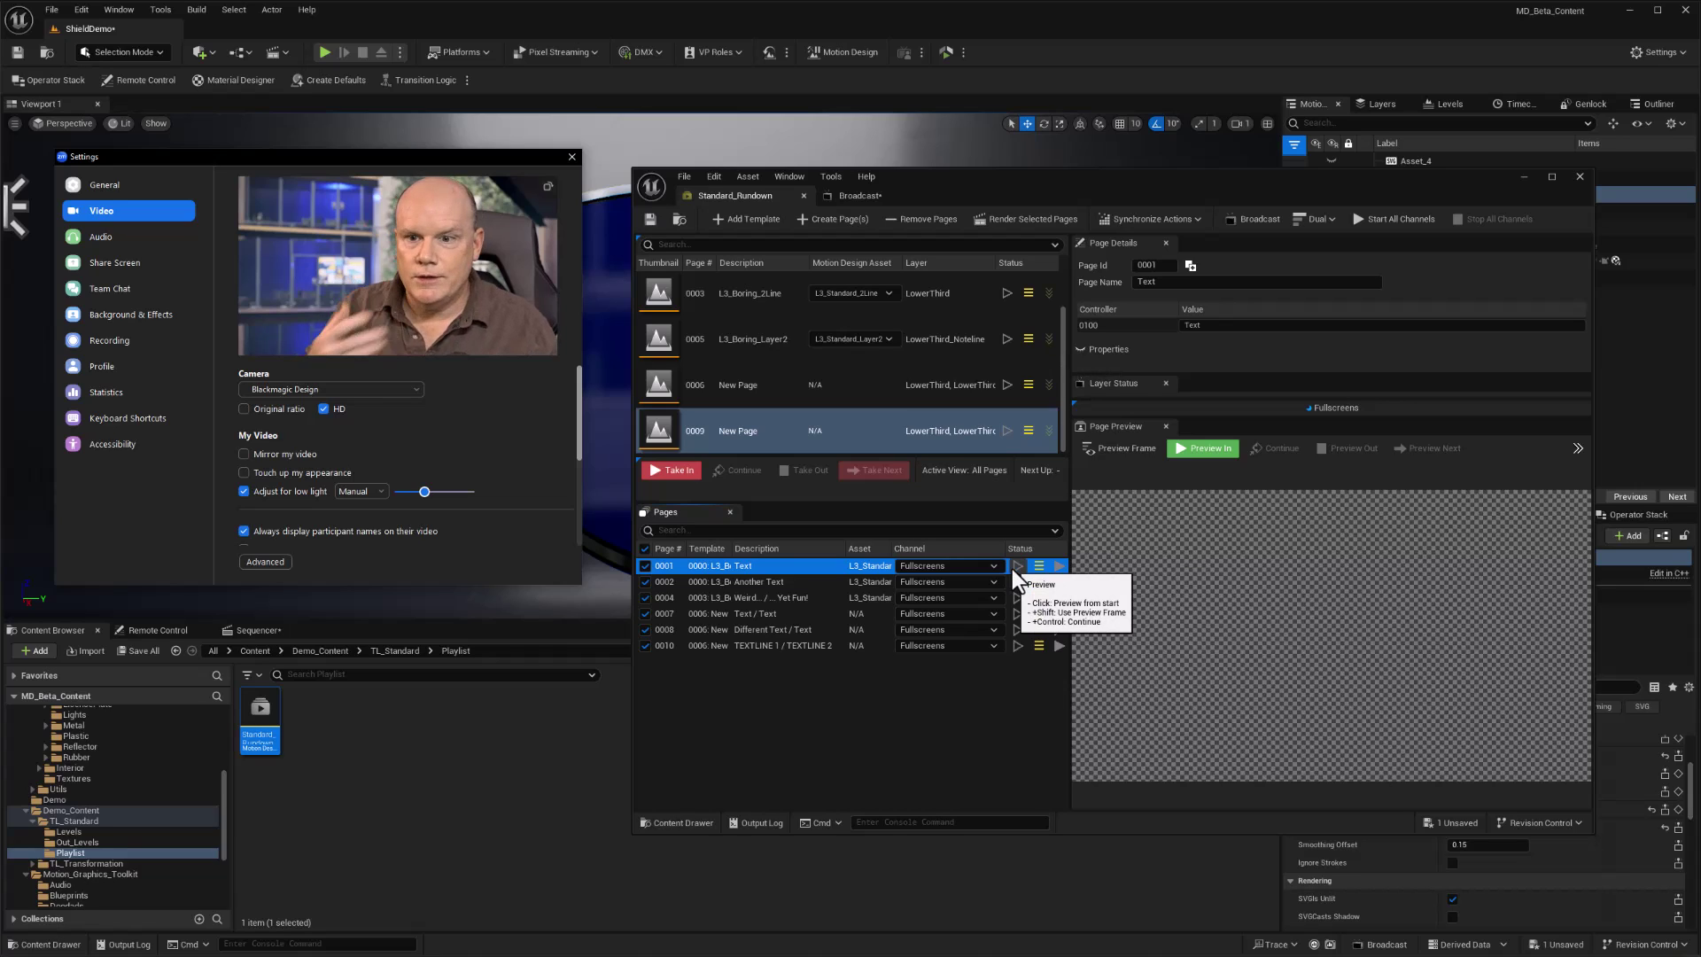
pyautogui.click(1218, 451)
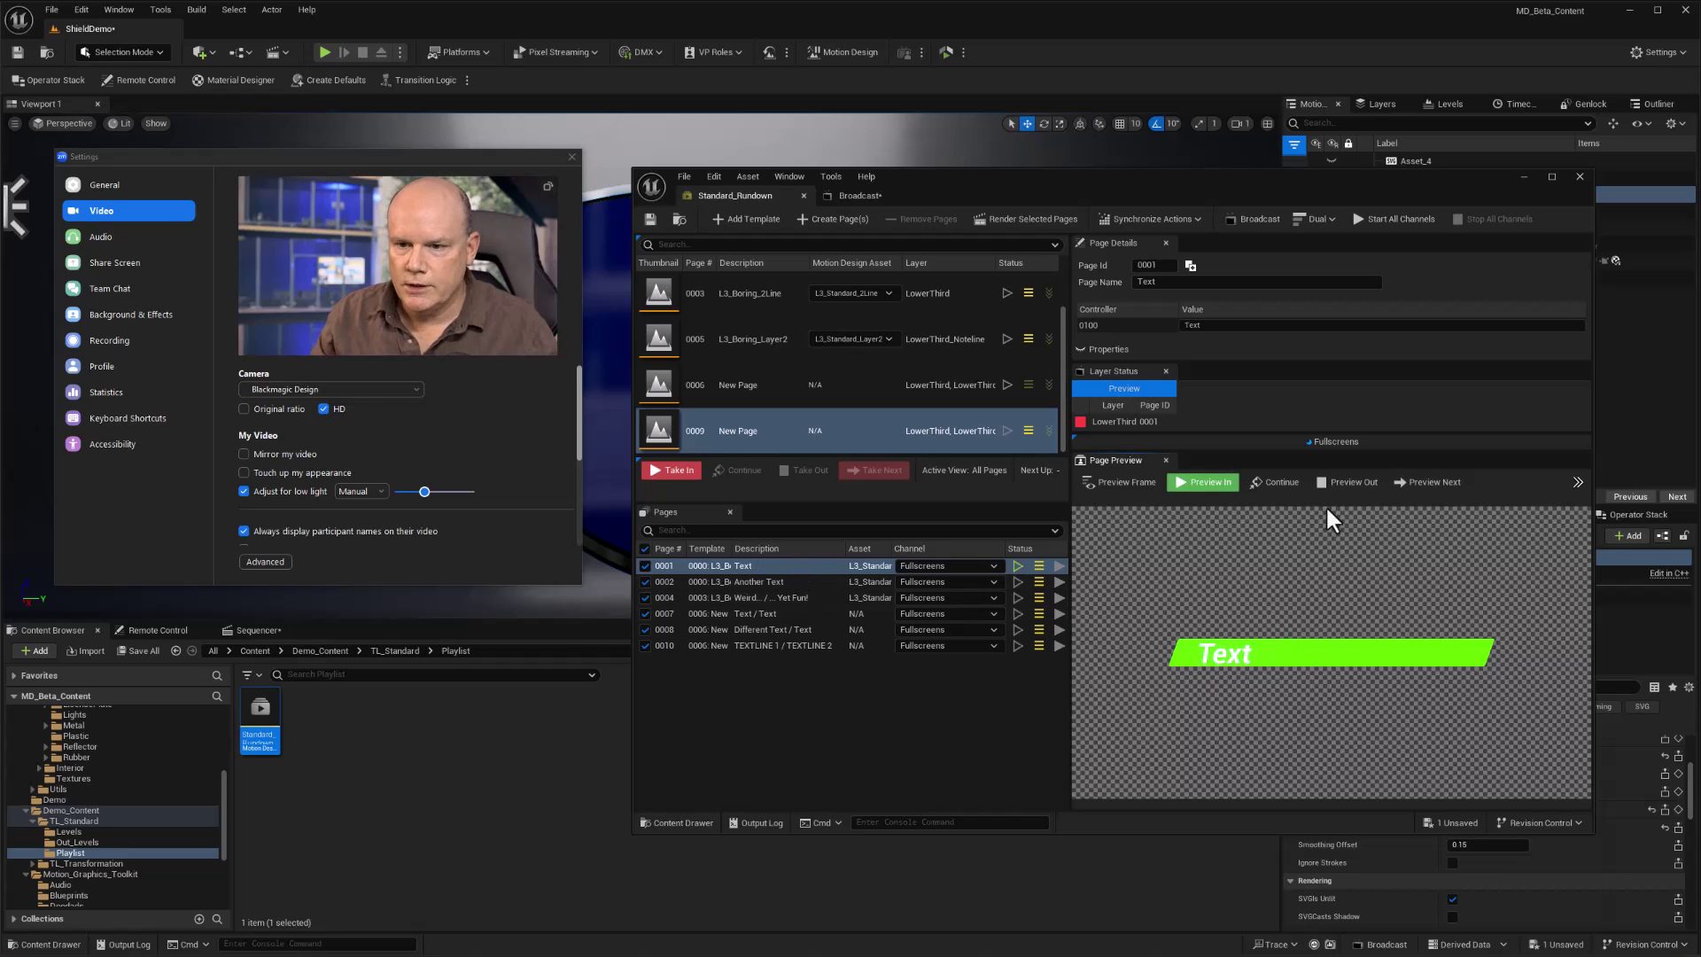
pyautogui.click(1349, 482)
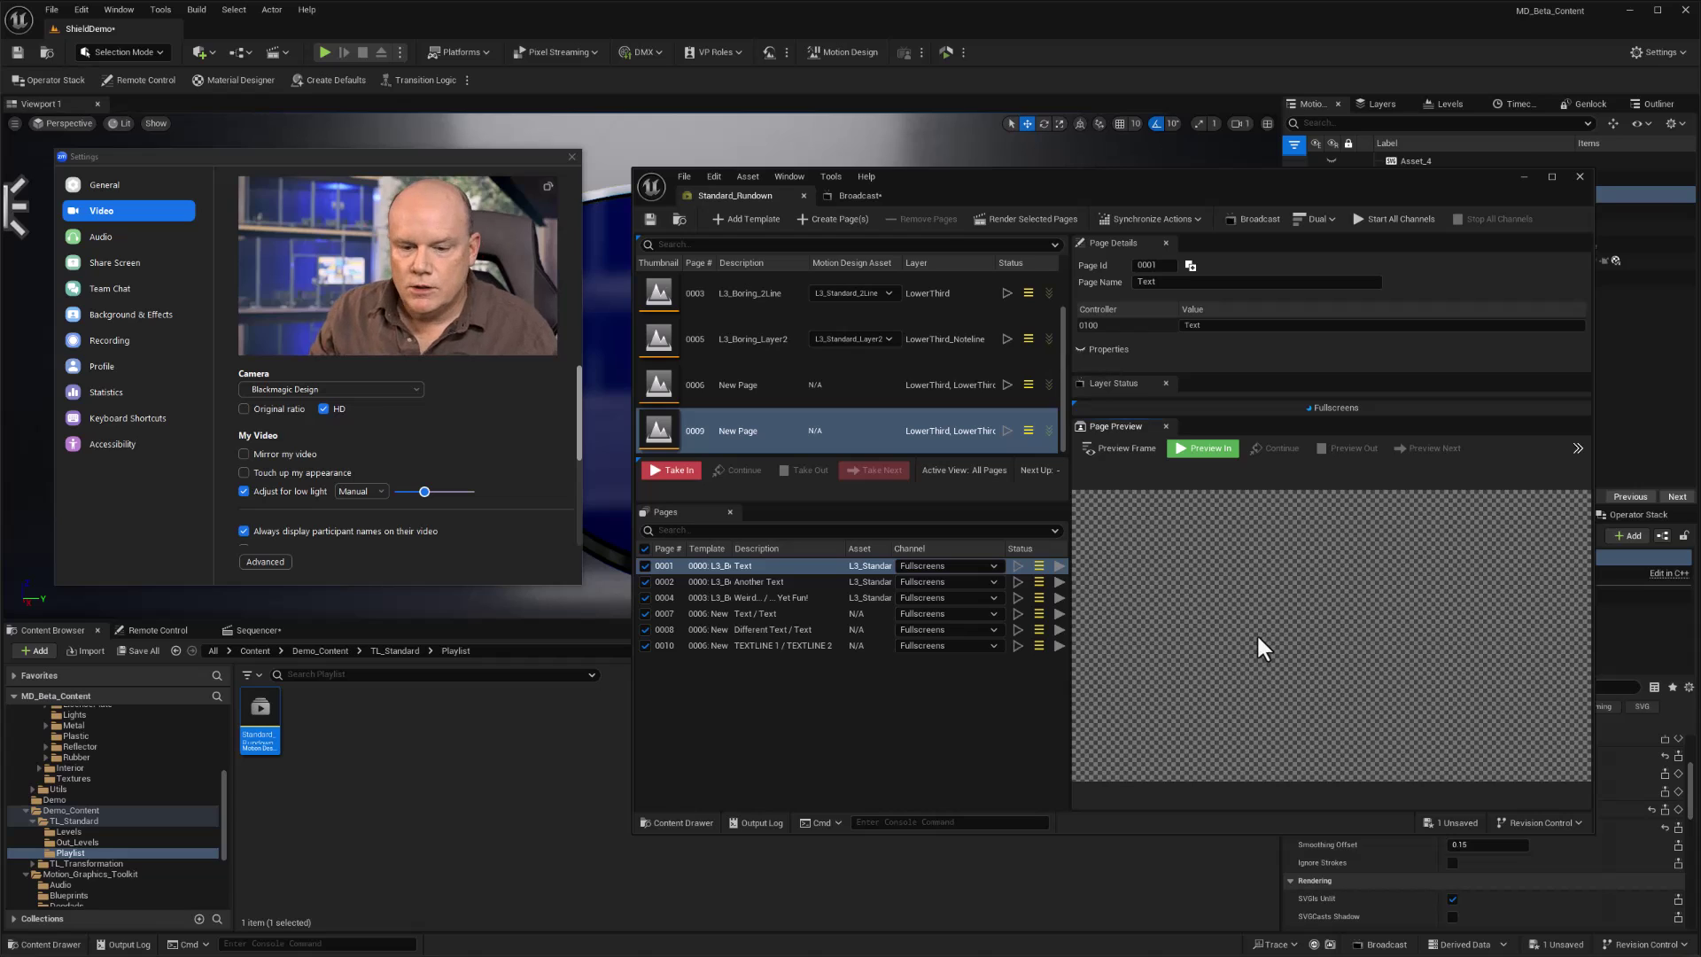
# Switch to Blackmagic Desktop Video Setup and check the connector mapping of DeckLink Duo (1) without saving changes.
pyautogui.hotkey('alt', 'Tab')
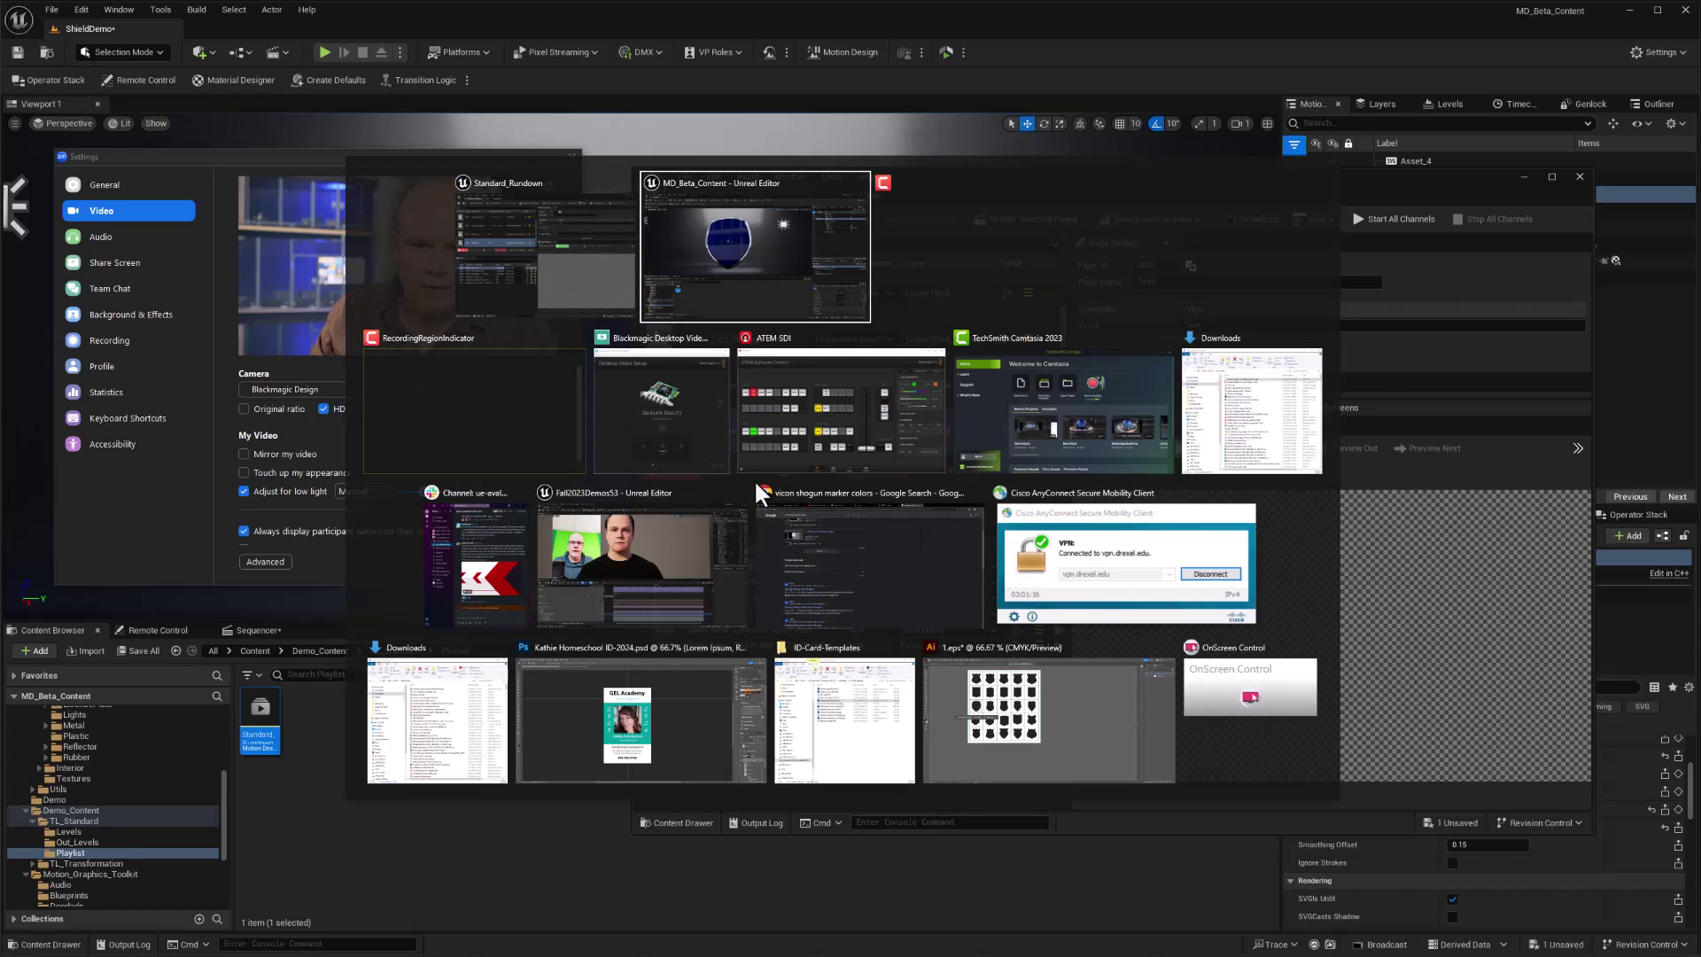
pyautogui.click(696, 438)
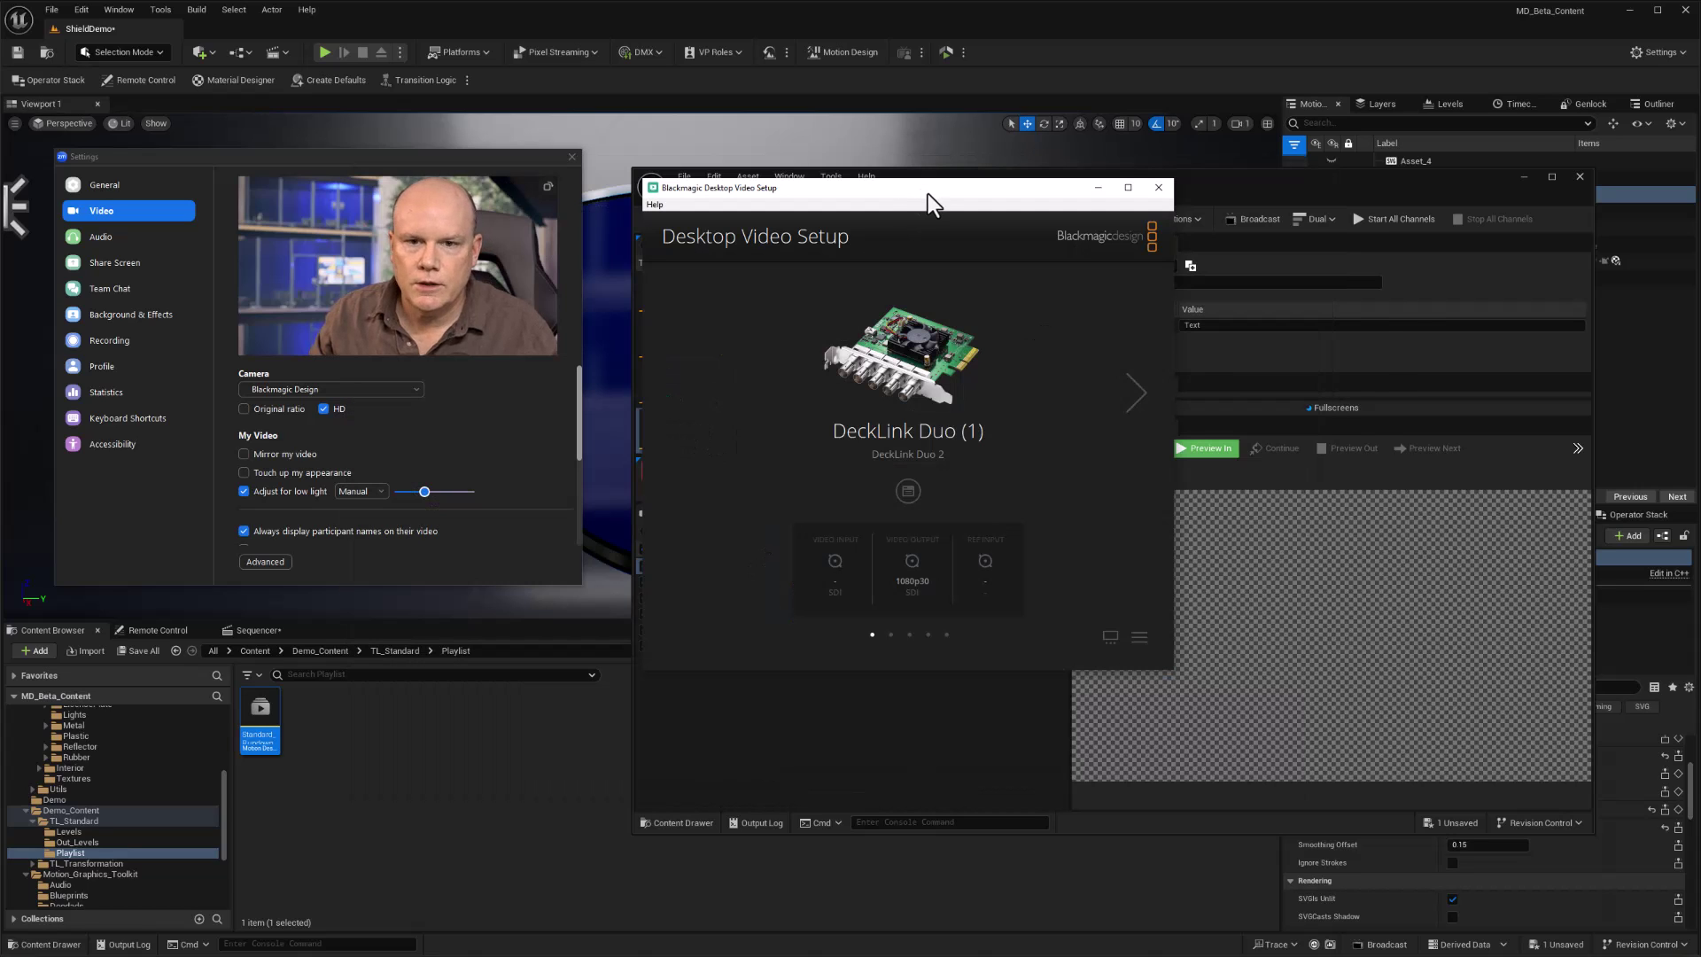
pyautogui.moveTo(927, 193); pyautogui.dragTo(909, 196)
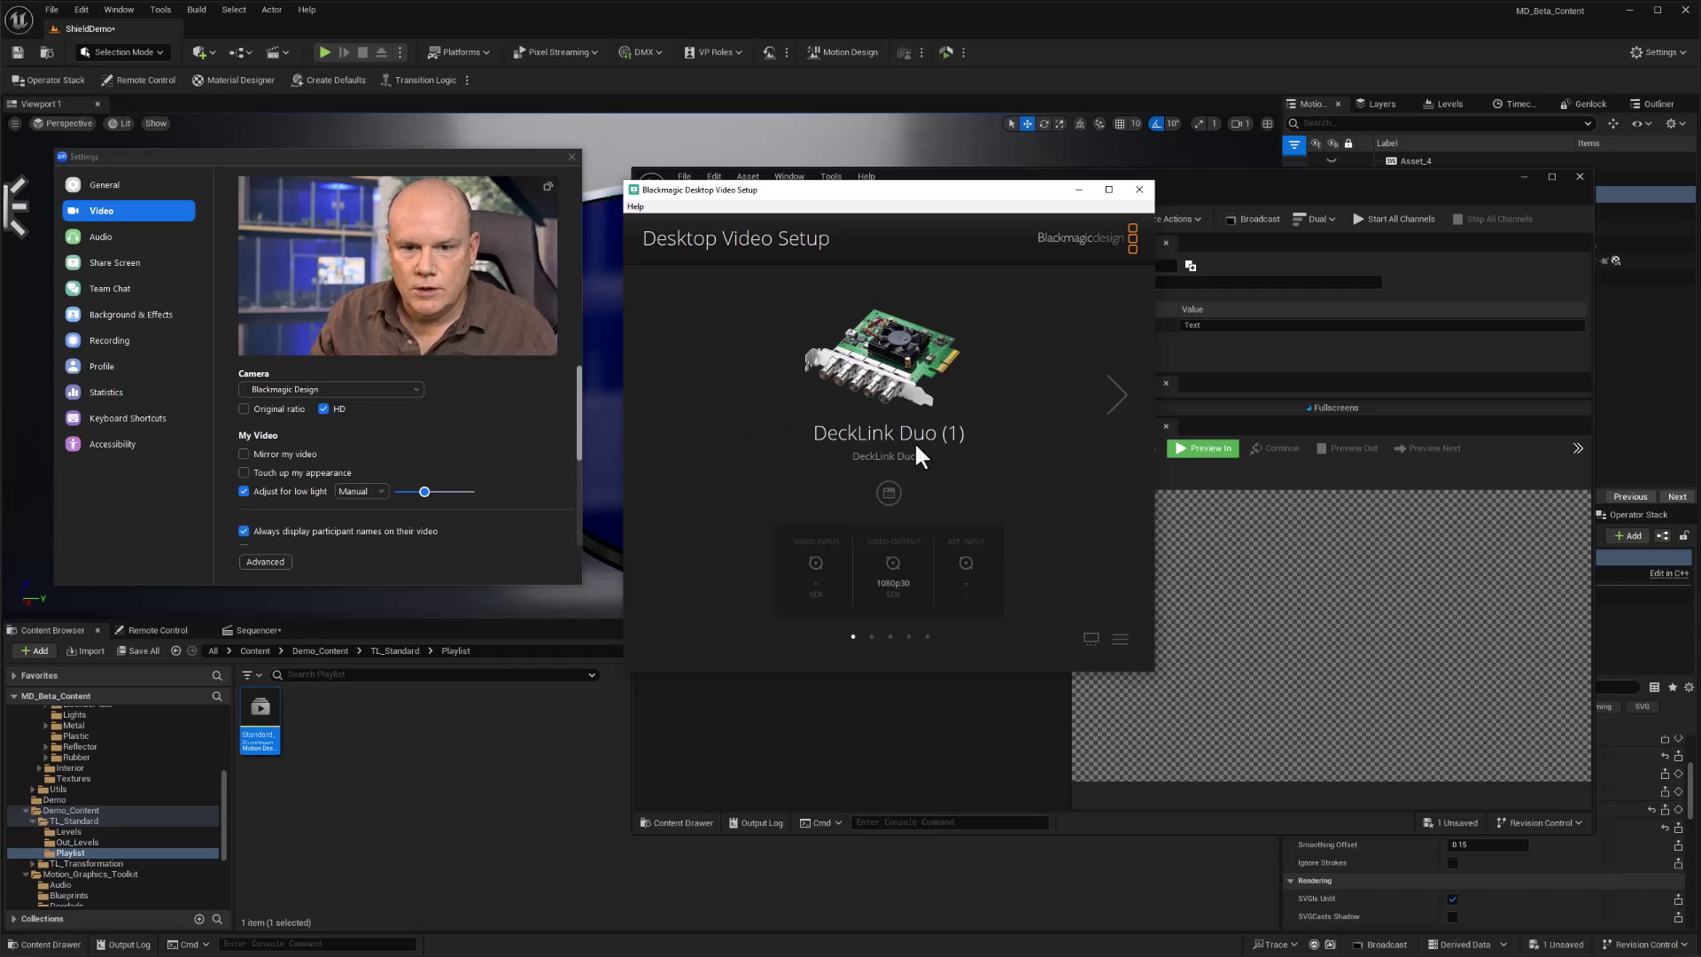
pyautogui.click(890, 493)
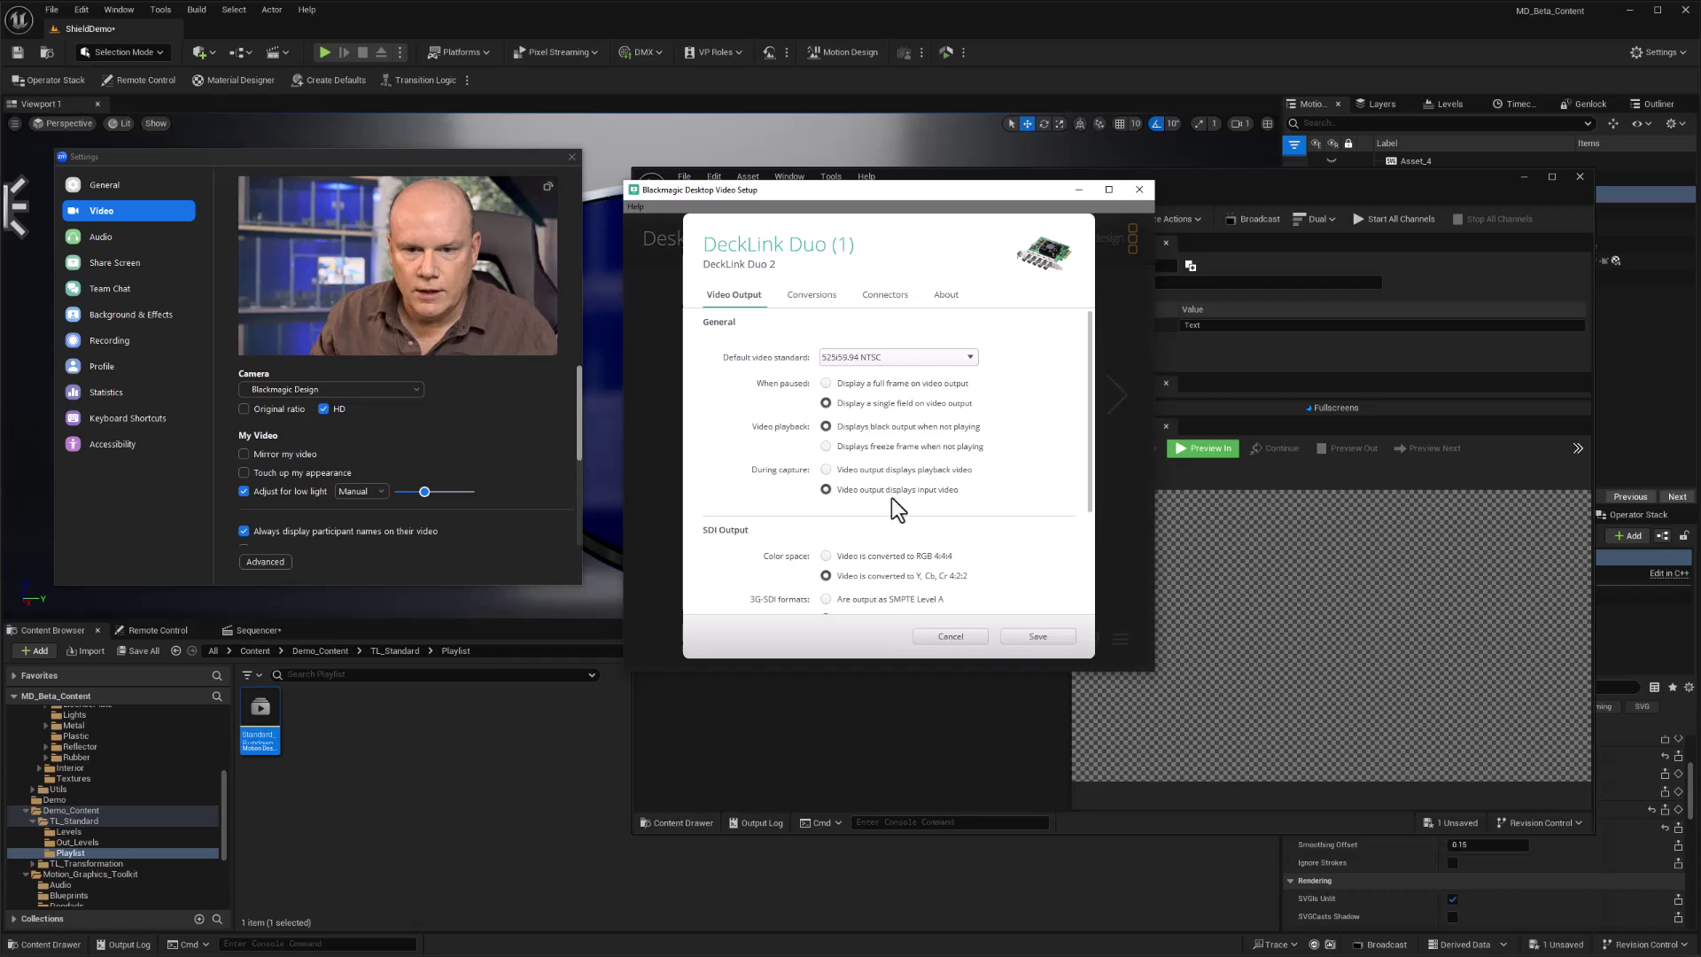
pyautogui.click(884, 295)
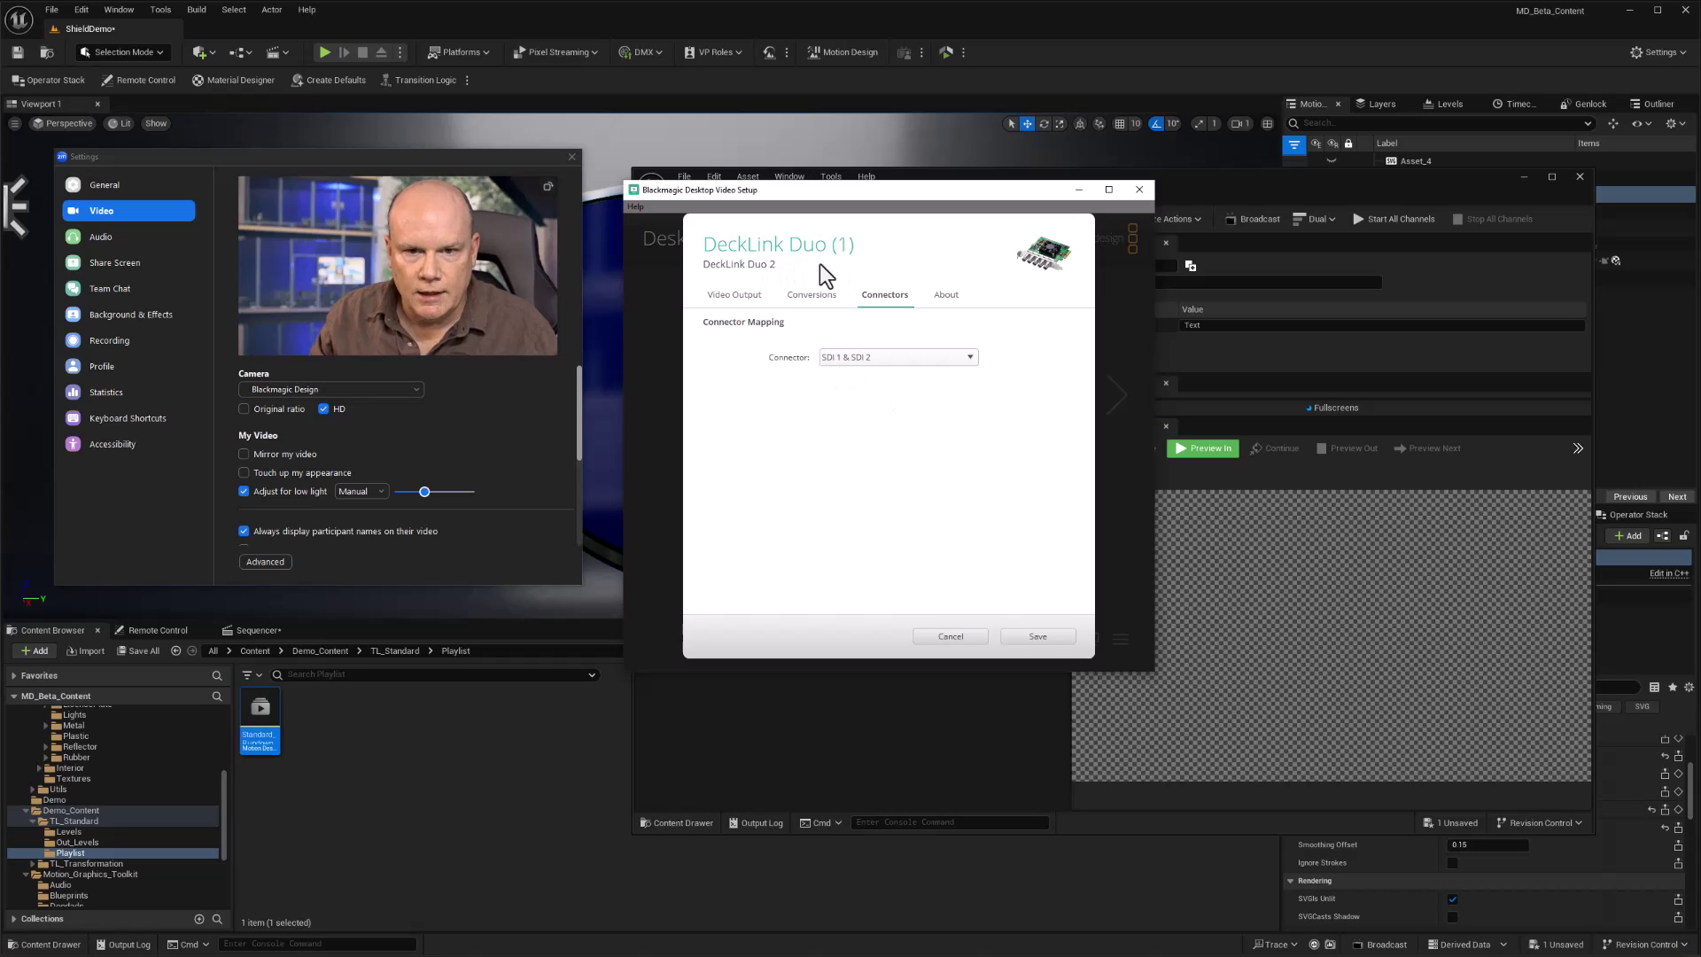
pyautogui.click(952, 637)
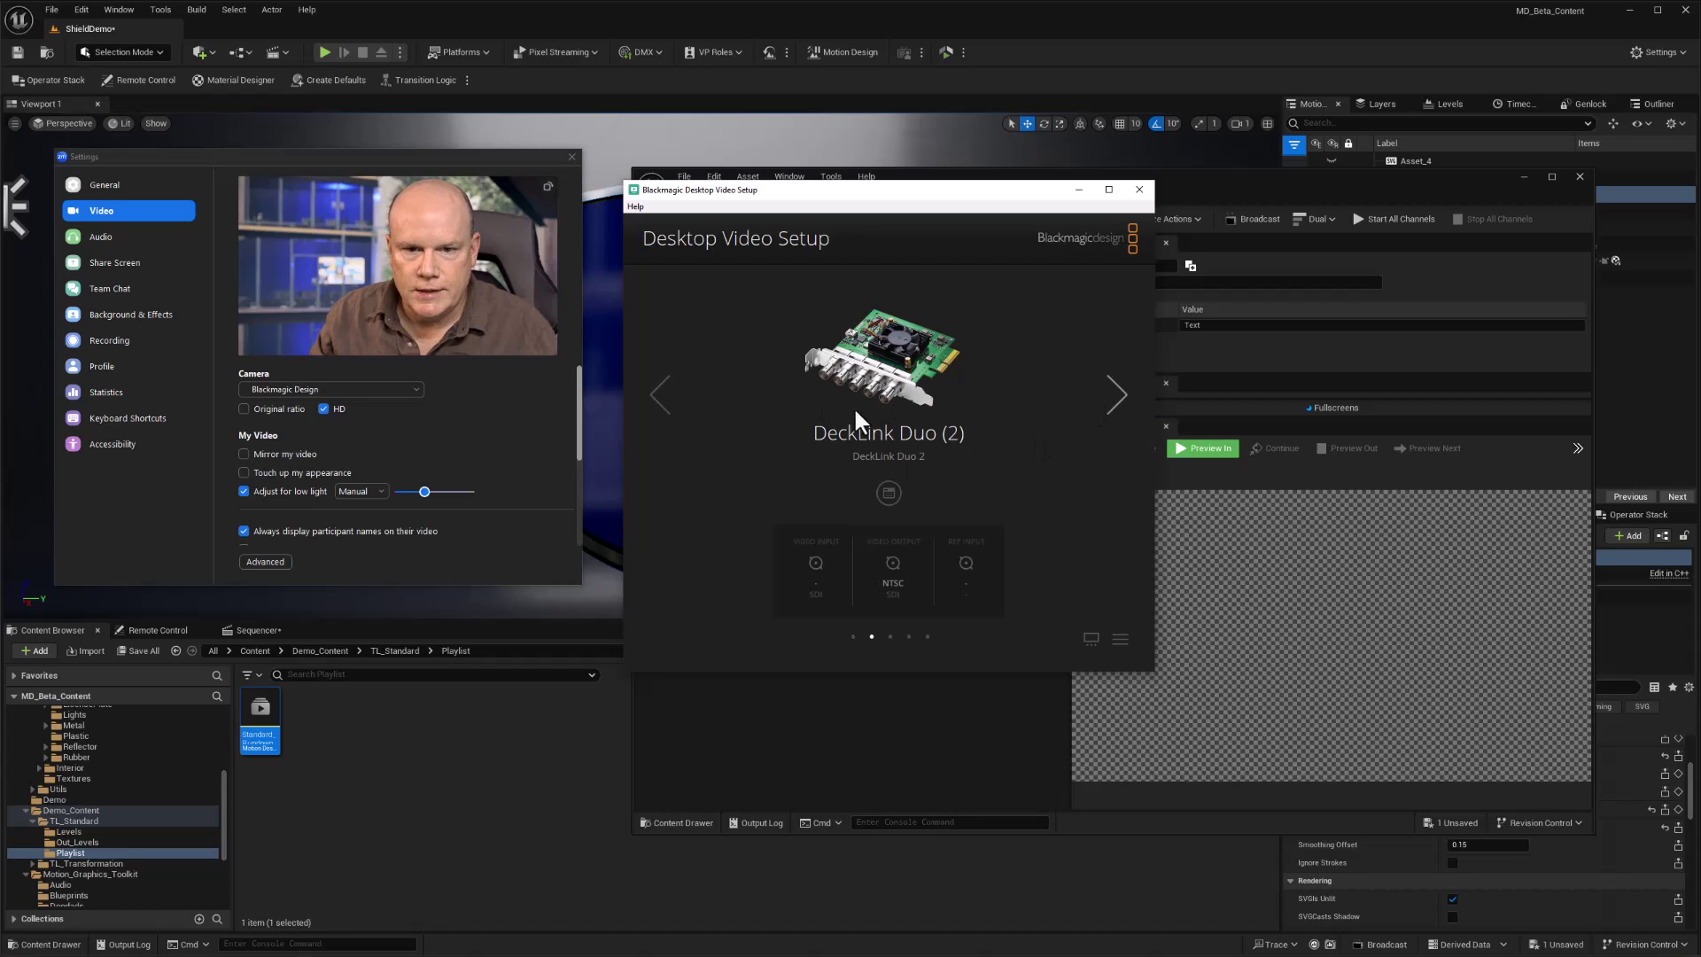
# Check the connector mapping of DeckLink Duo (2) without saving changes, and close Desktop Video Setup.
pyautogui.click(889, 493)
pyautogui.click(886, 295)
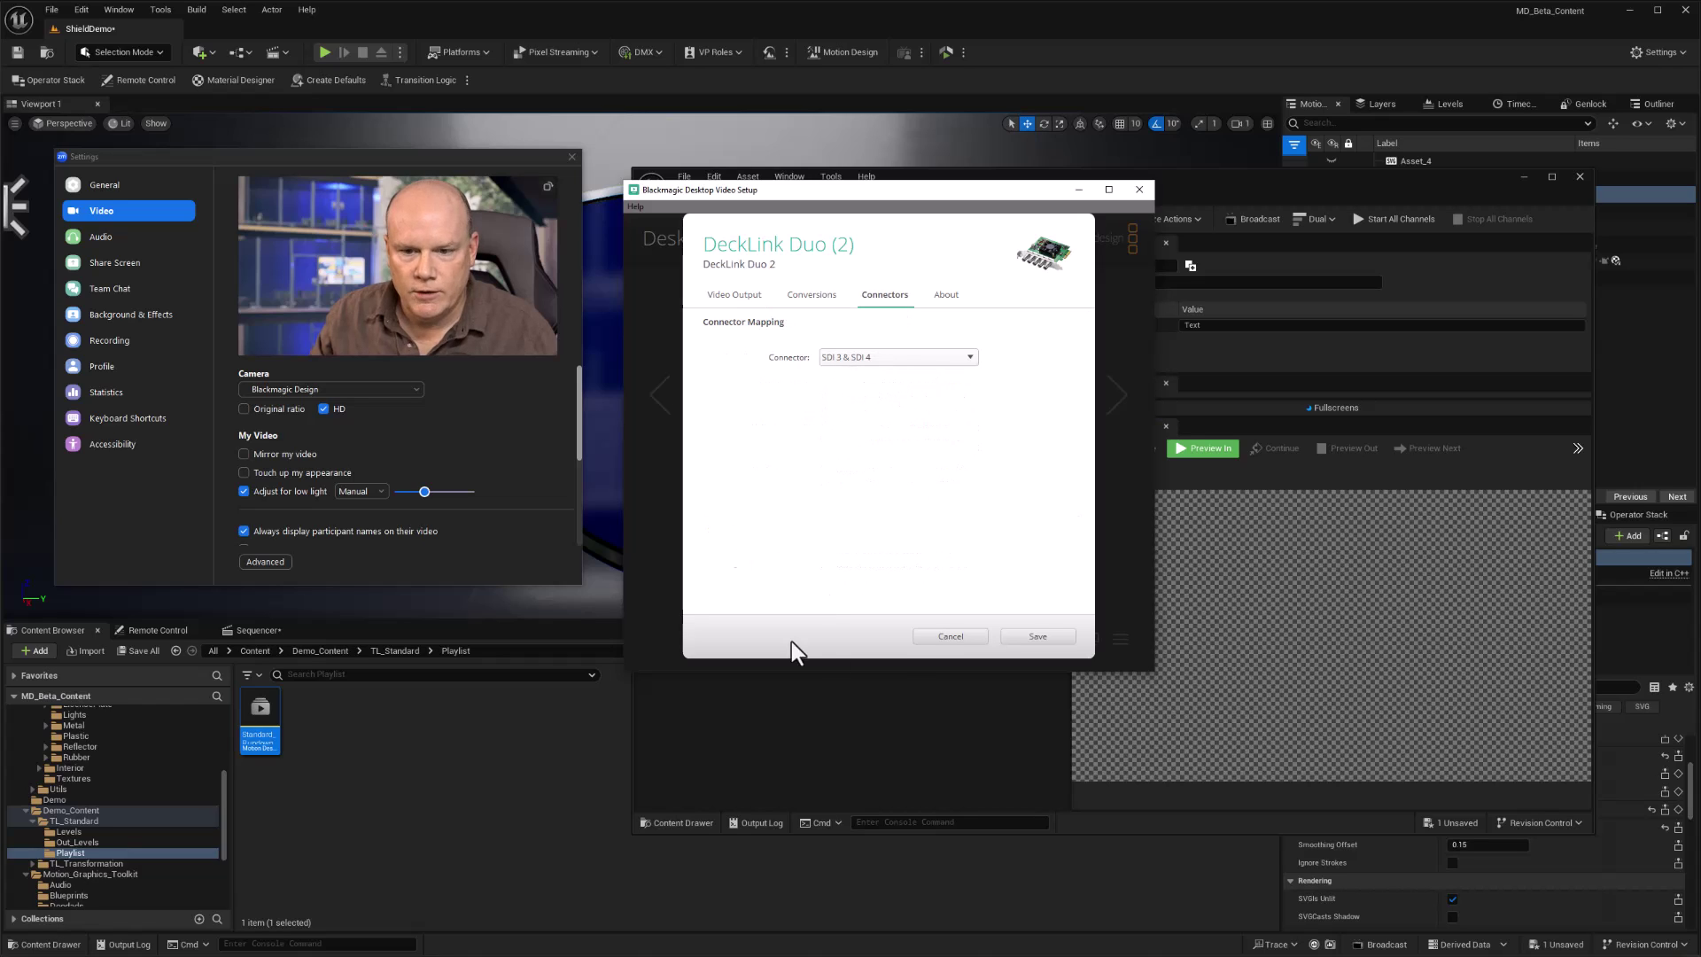
pyautogui.click(930, 635)
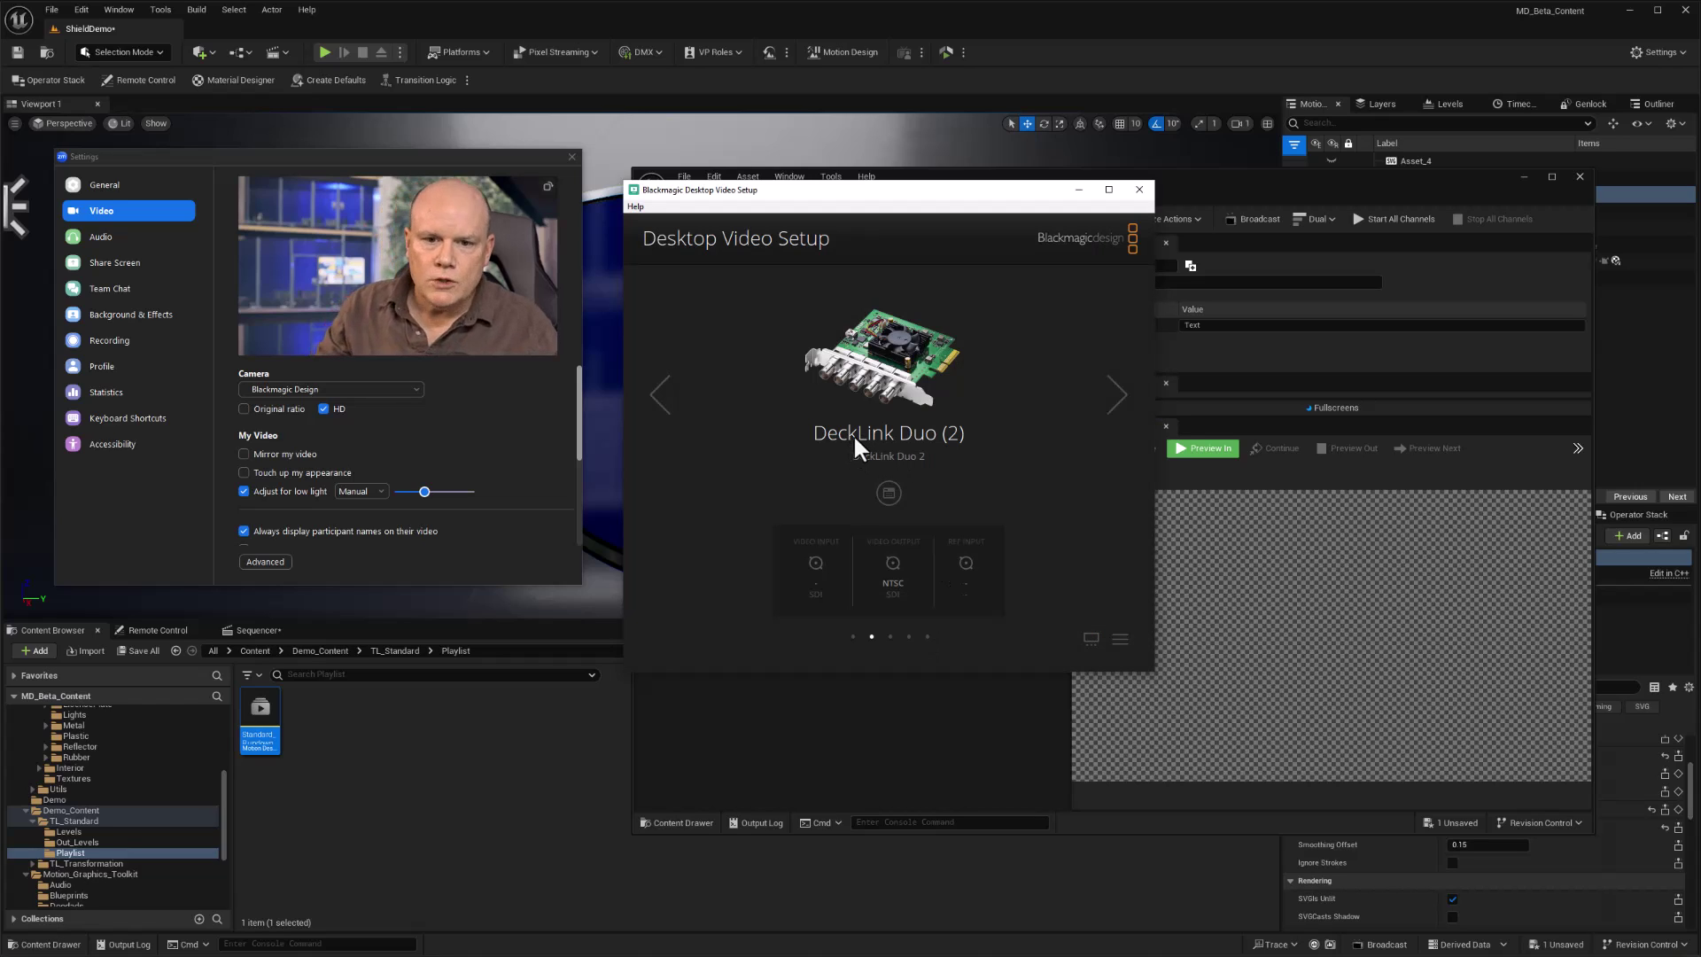
pyautogui.click(663, 398)
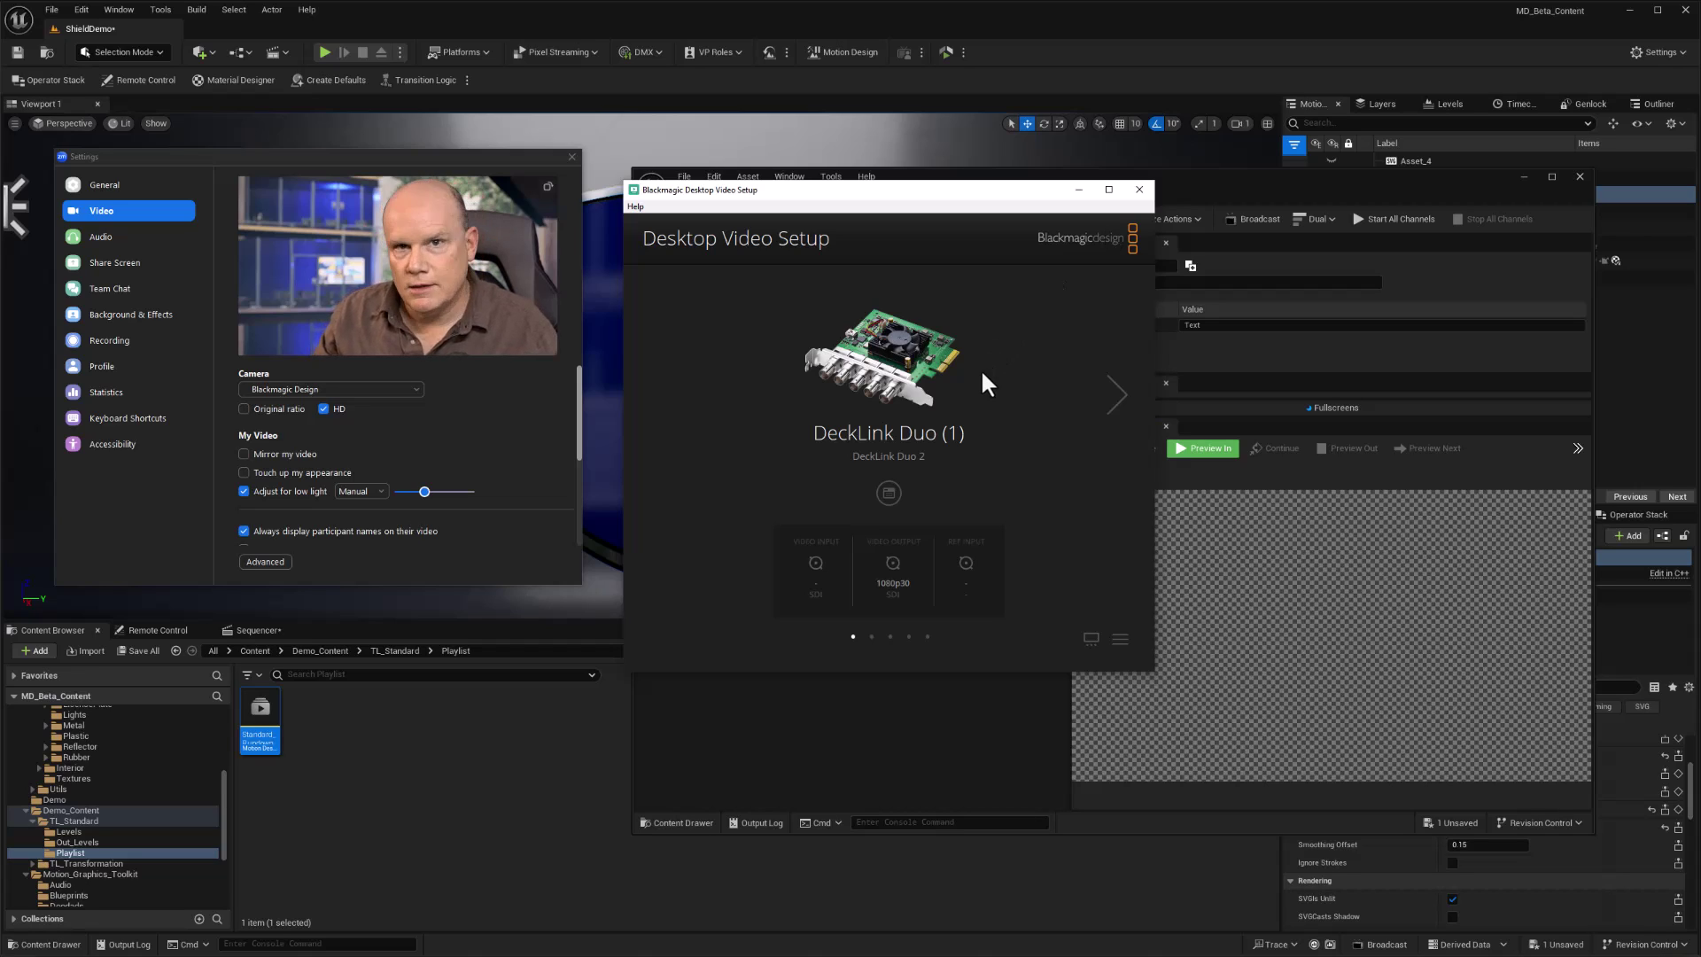
pyautogui.click(1140, 191)
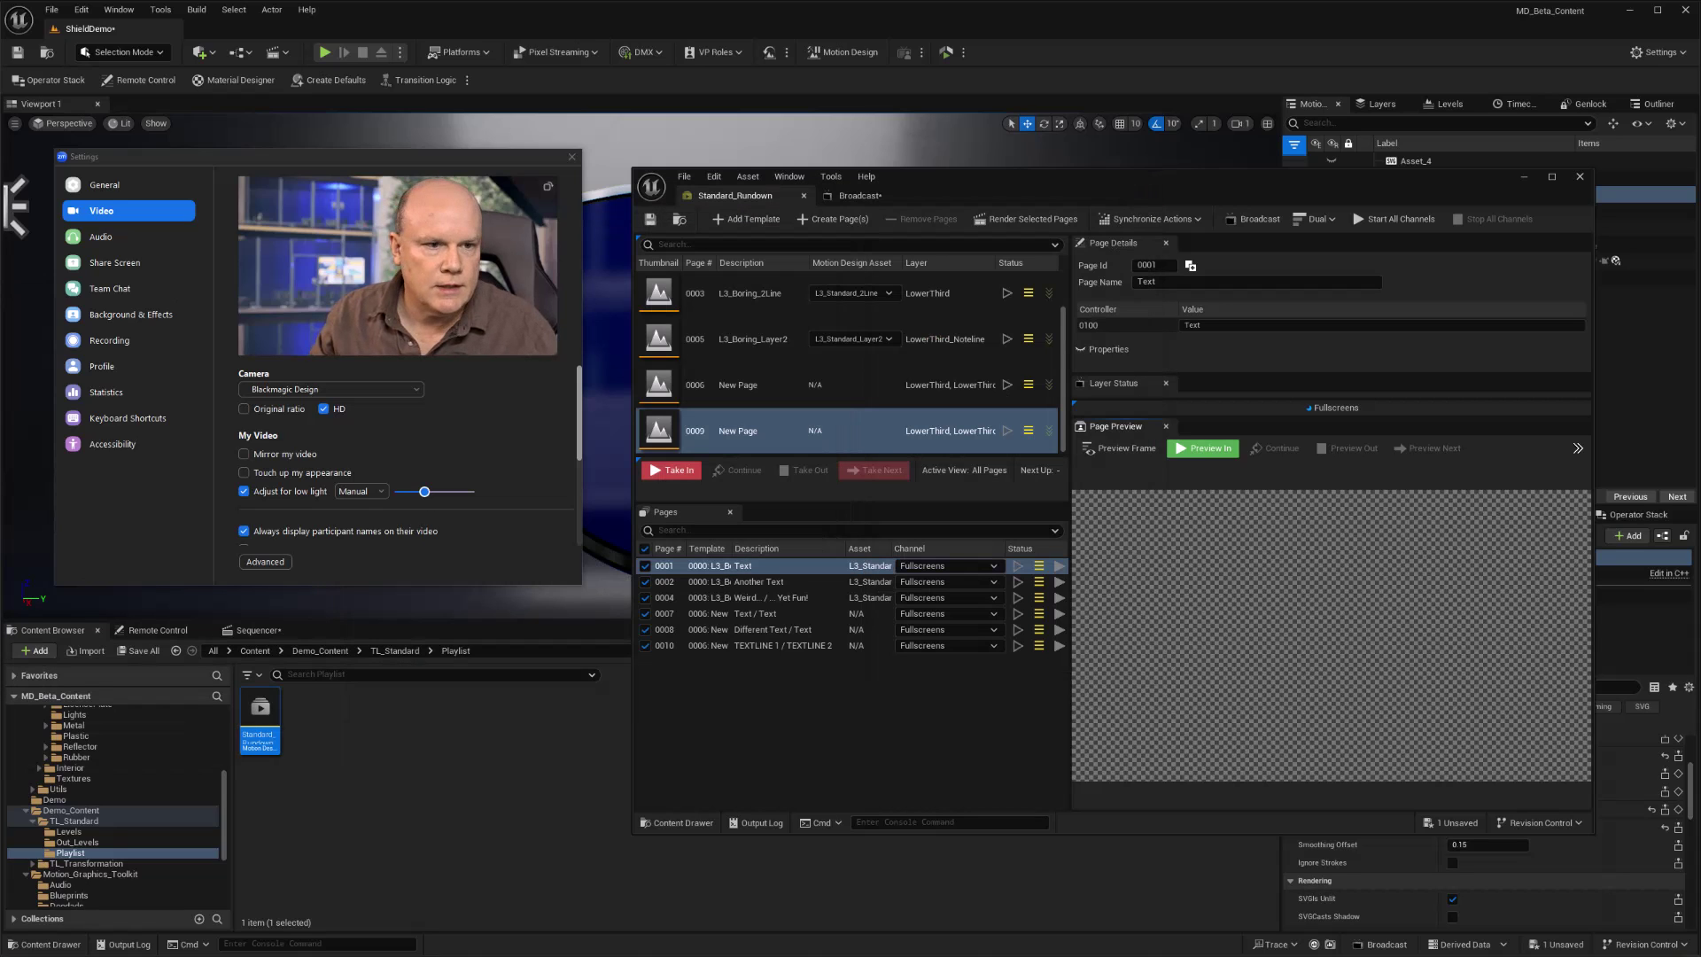
# Add the Blackmagic output DeckLink Duo (1) to the Fullscreens broadcast channel.
pyautogui.moveTo(1161, 180); pyautogui.dragTo(1141, 188)
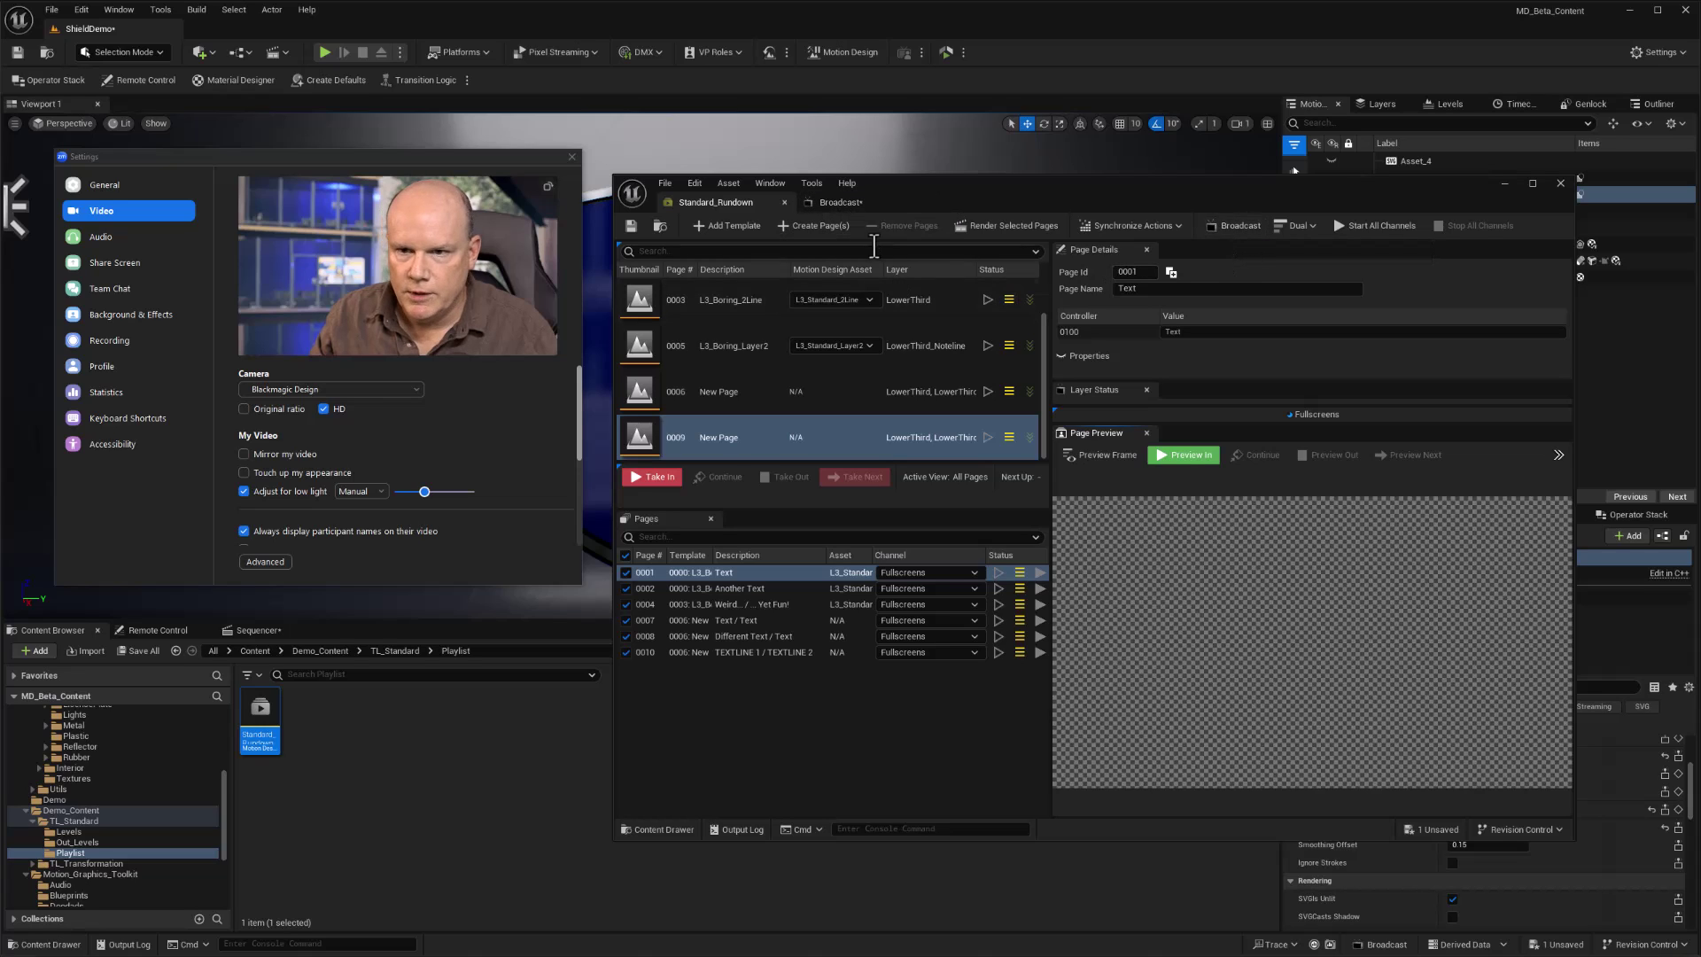
pyautogui.click(842, 203)
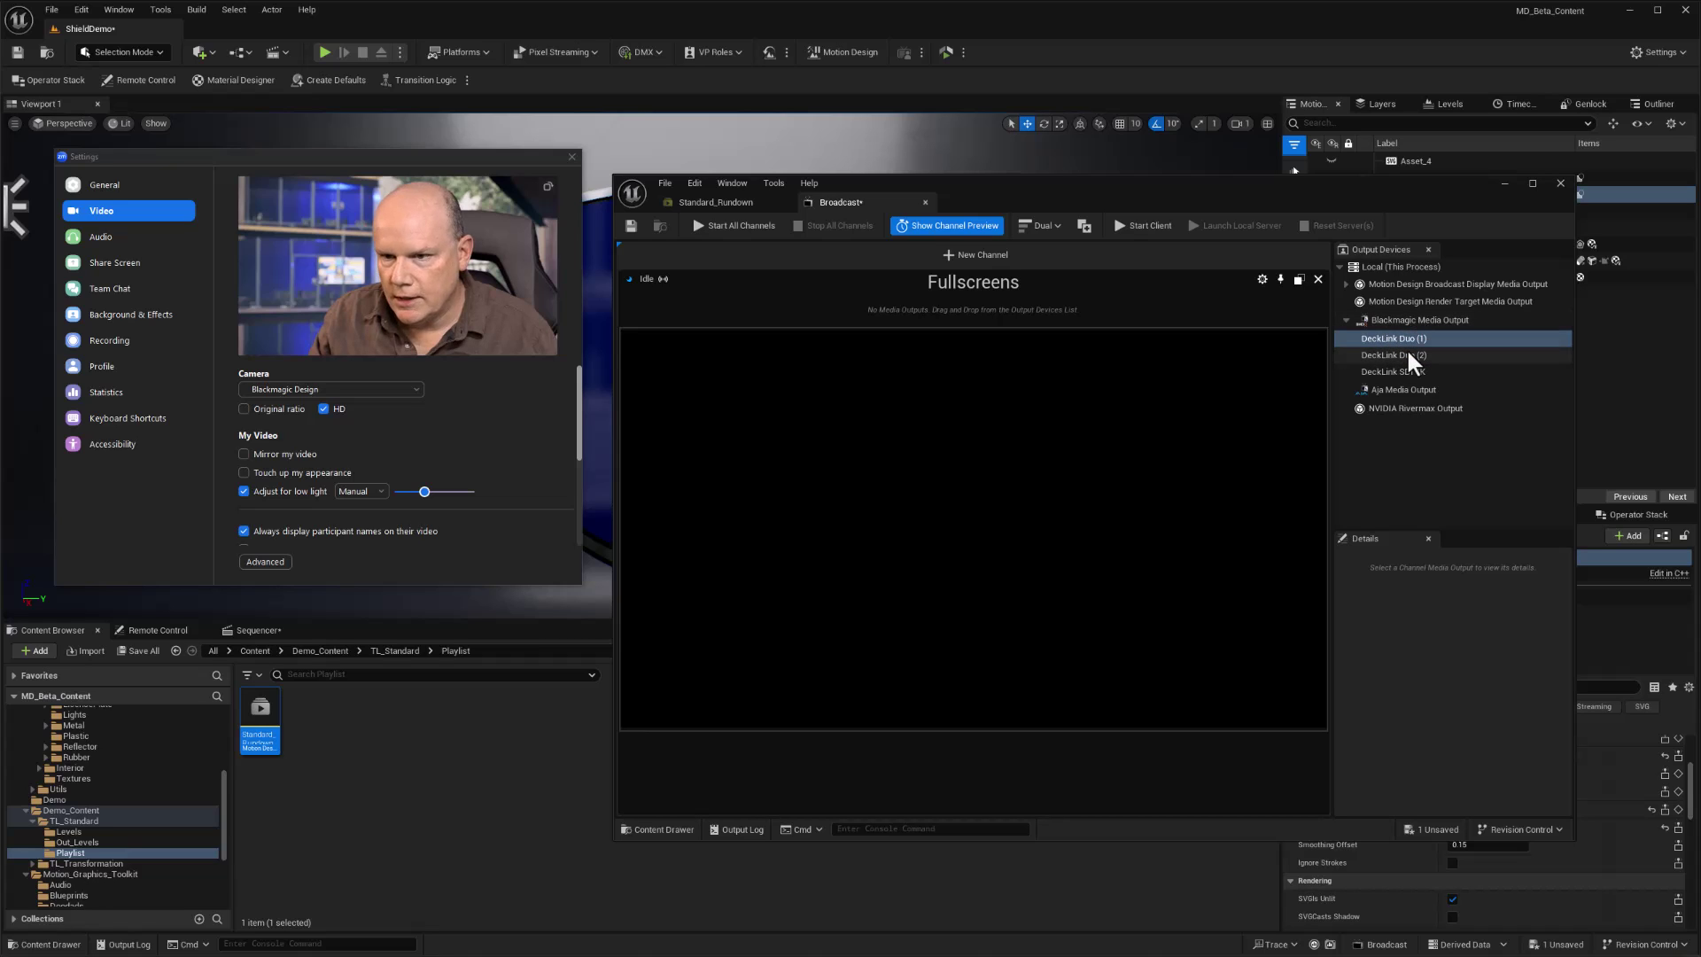
pyautogui.moveTo(1398, 338); pyautogui.dragTo(964, 310)
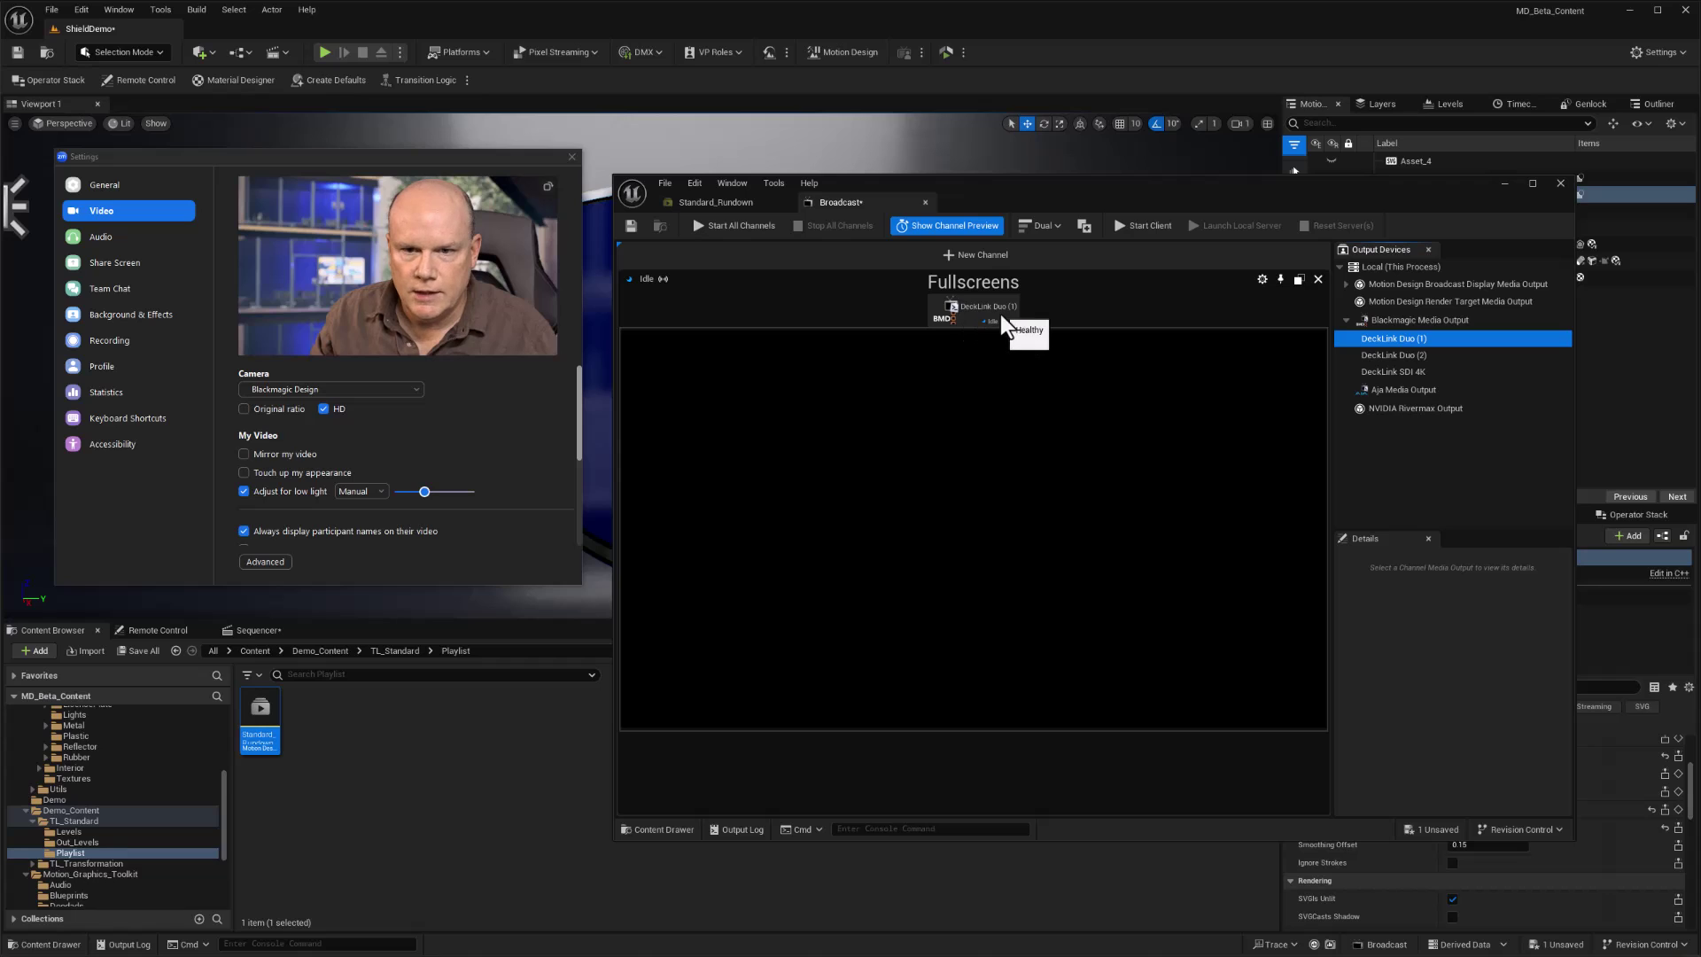
# Configure the channel's DeckLink Duo (1) output as Fill and Key at 30 fps and apply it.
pyautogui.click(977, 316)
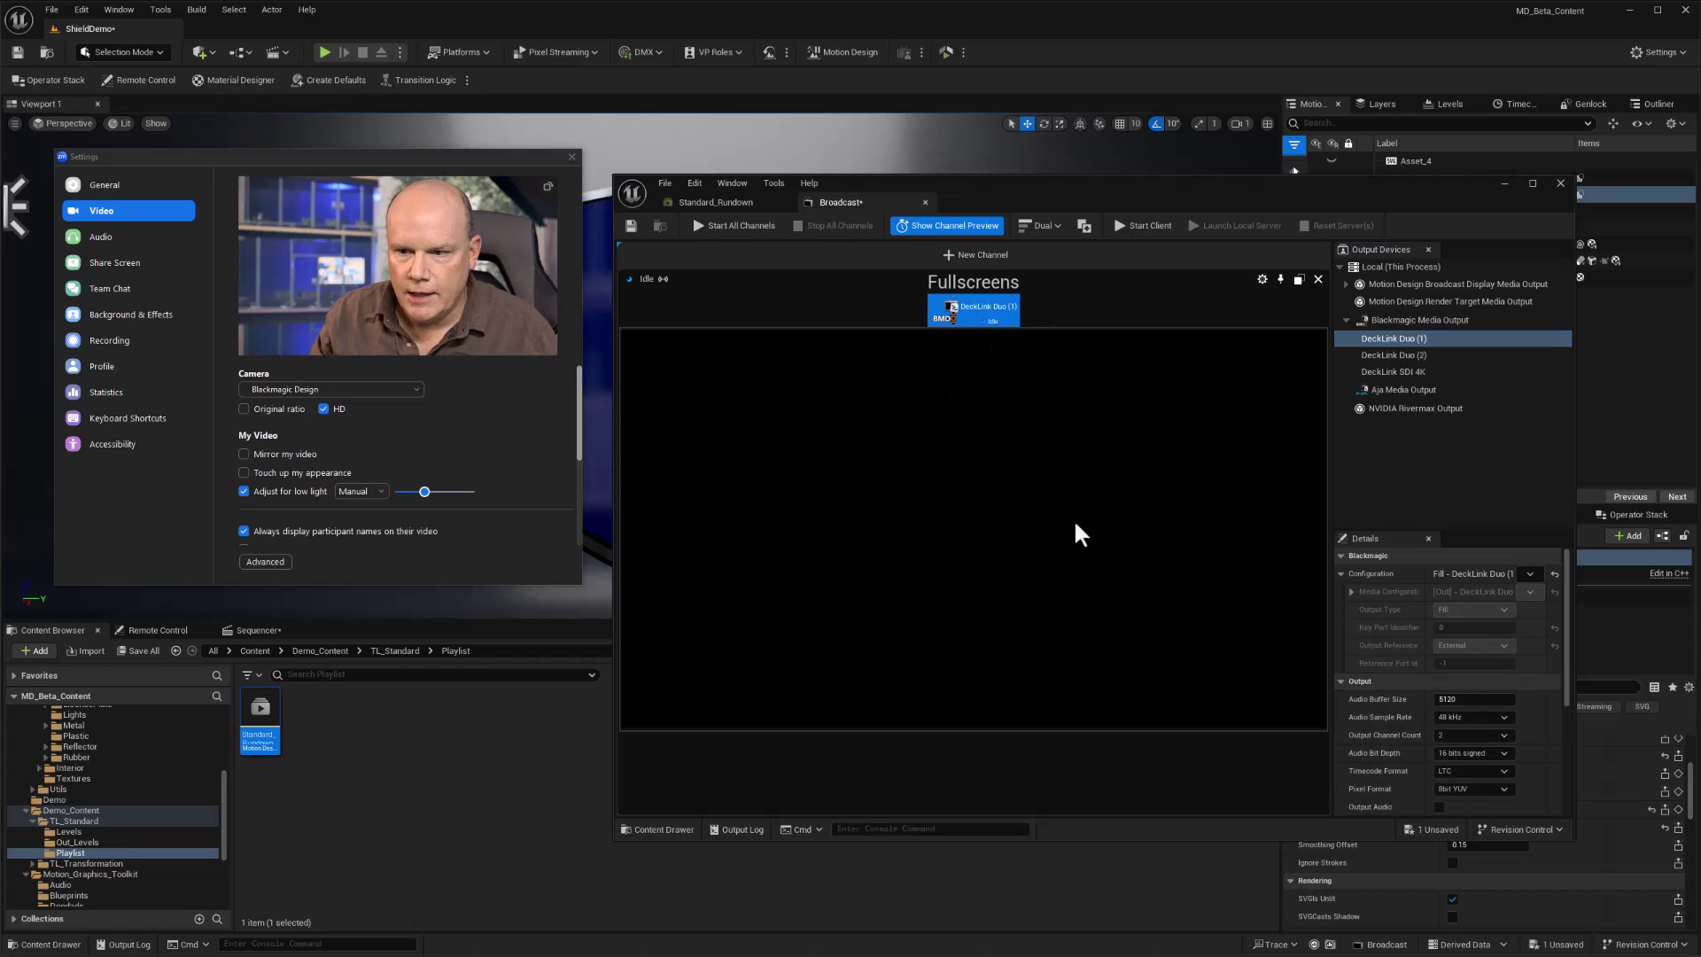
pyautogui.moveTo(1252, 184); pyautogui.dragTo(836, 172)
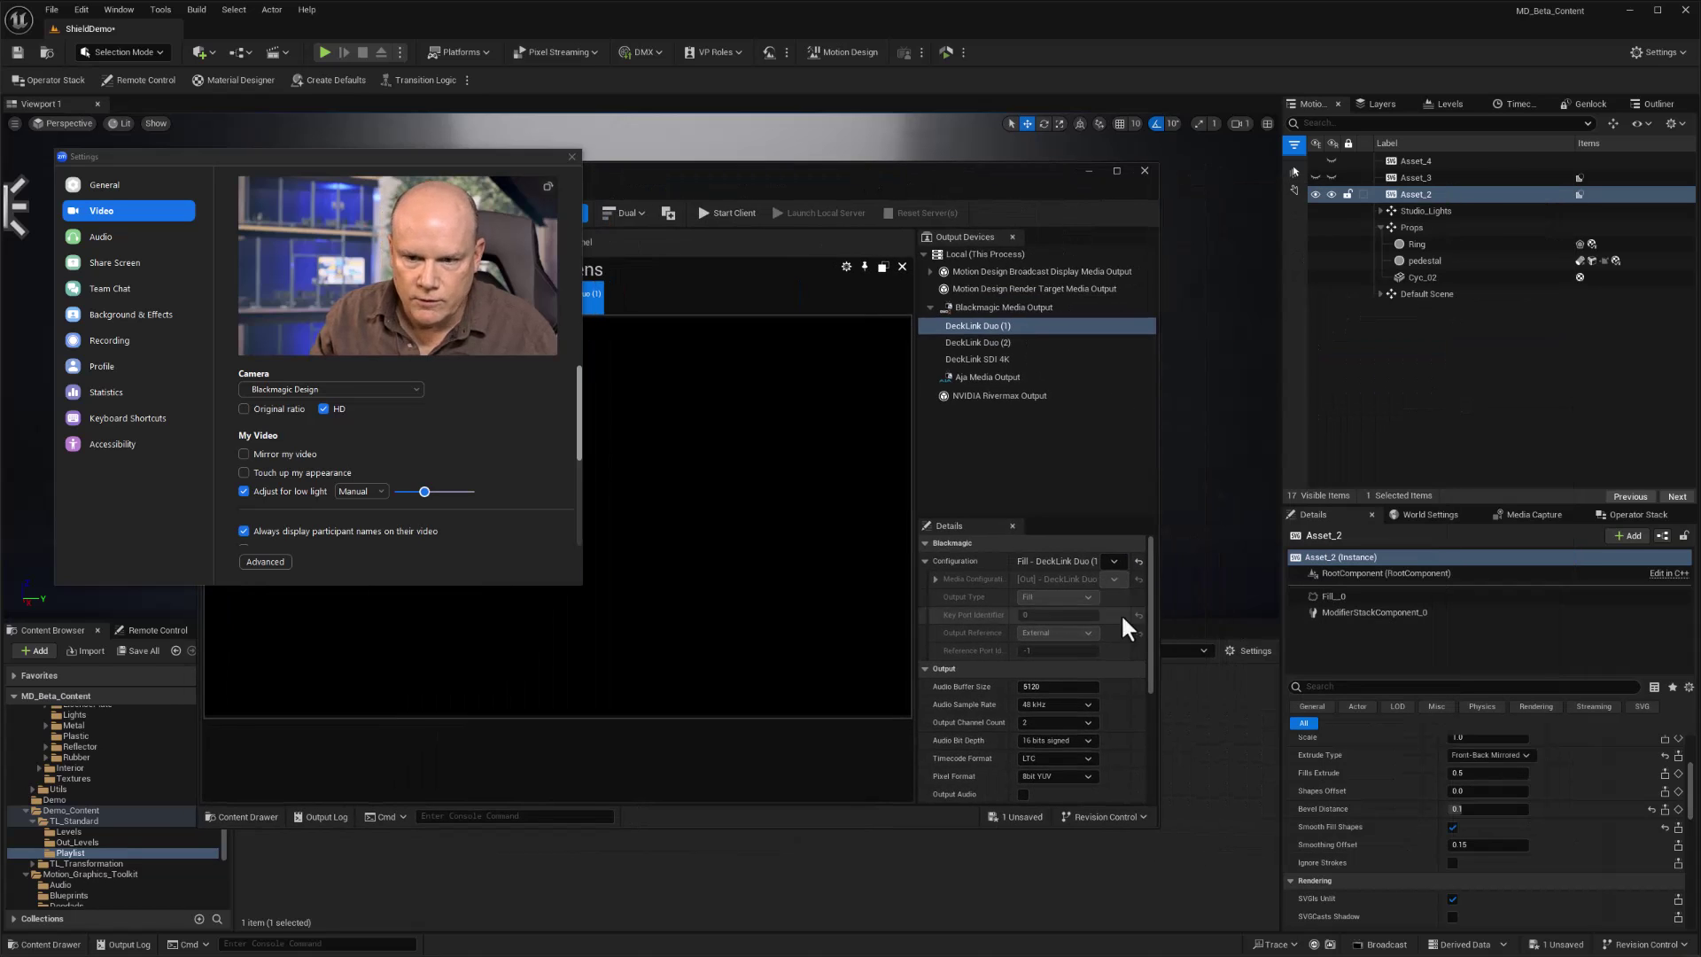
pyautogui.click(1114, 563)
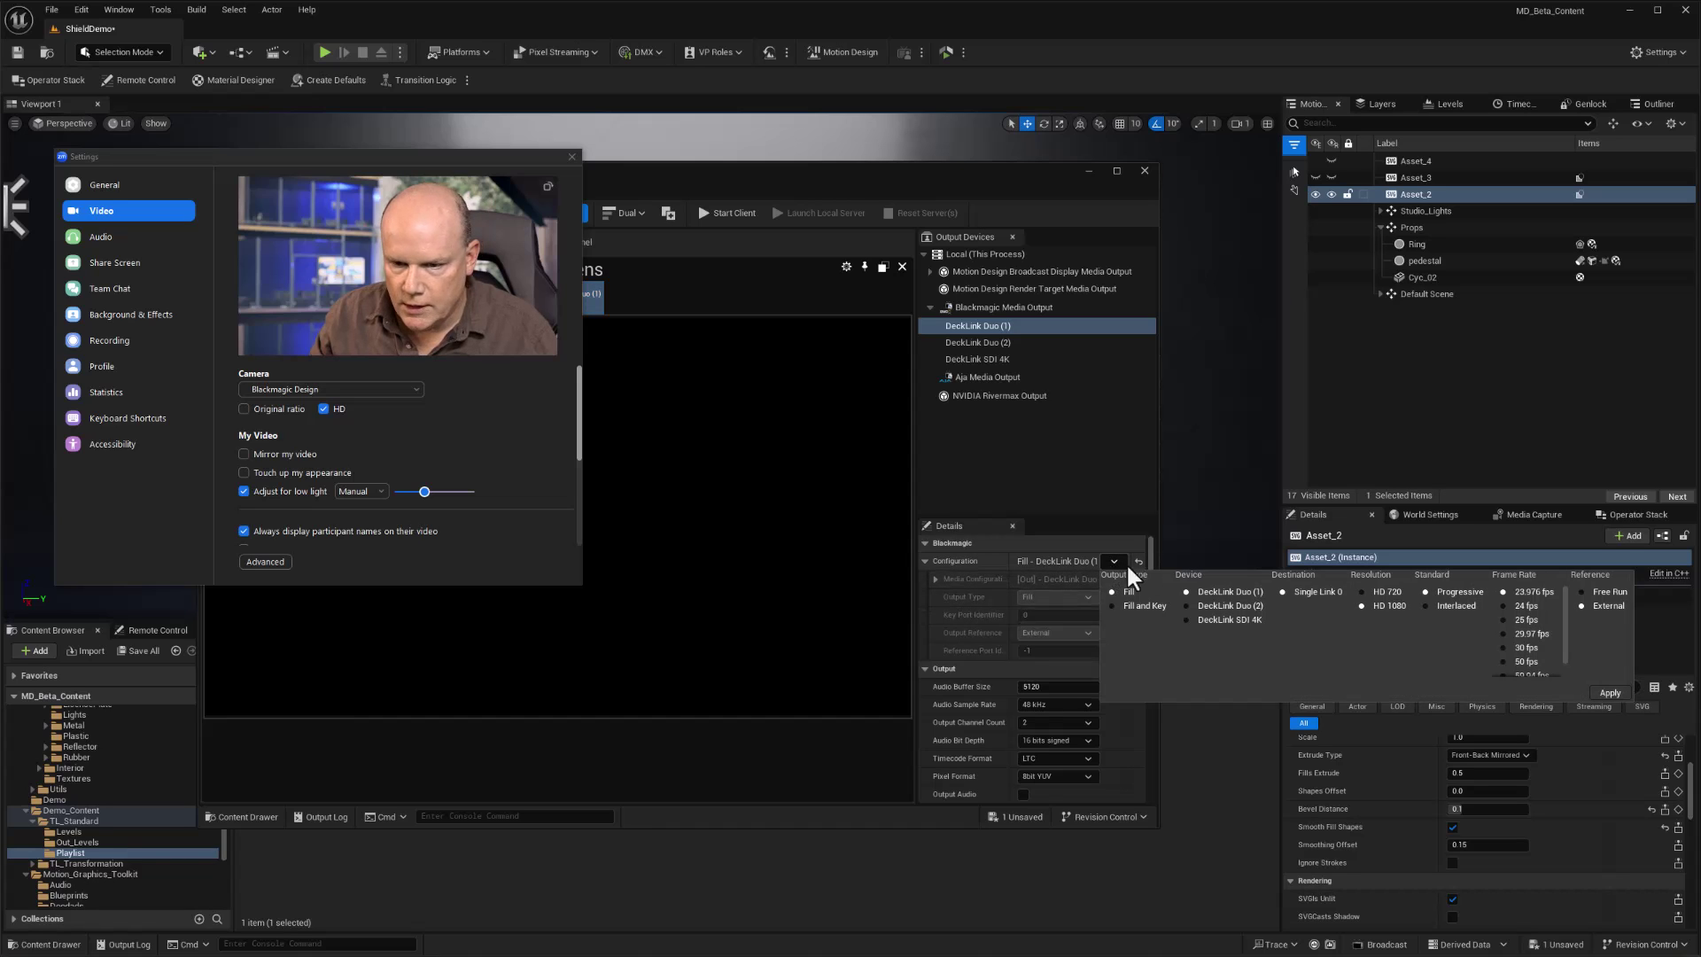
pyautogui.click(1140, 601)
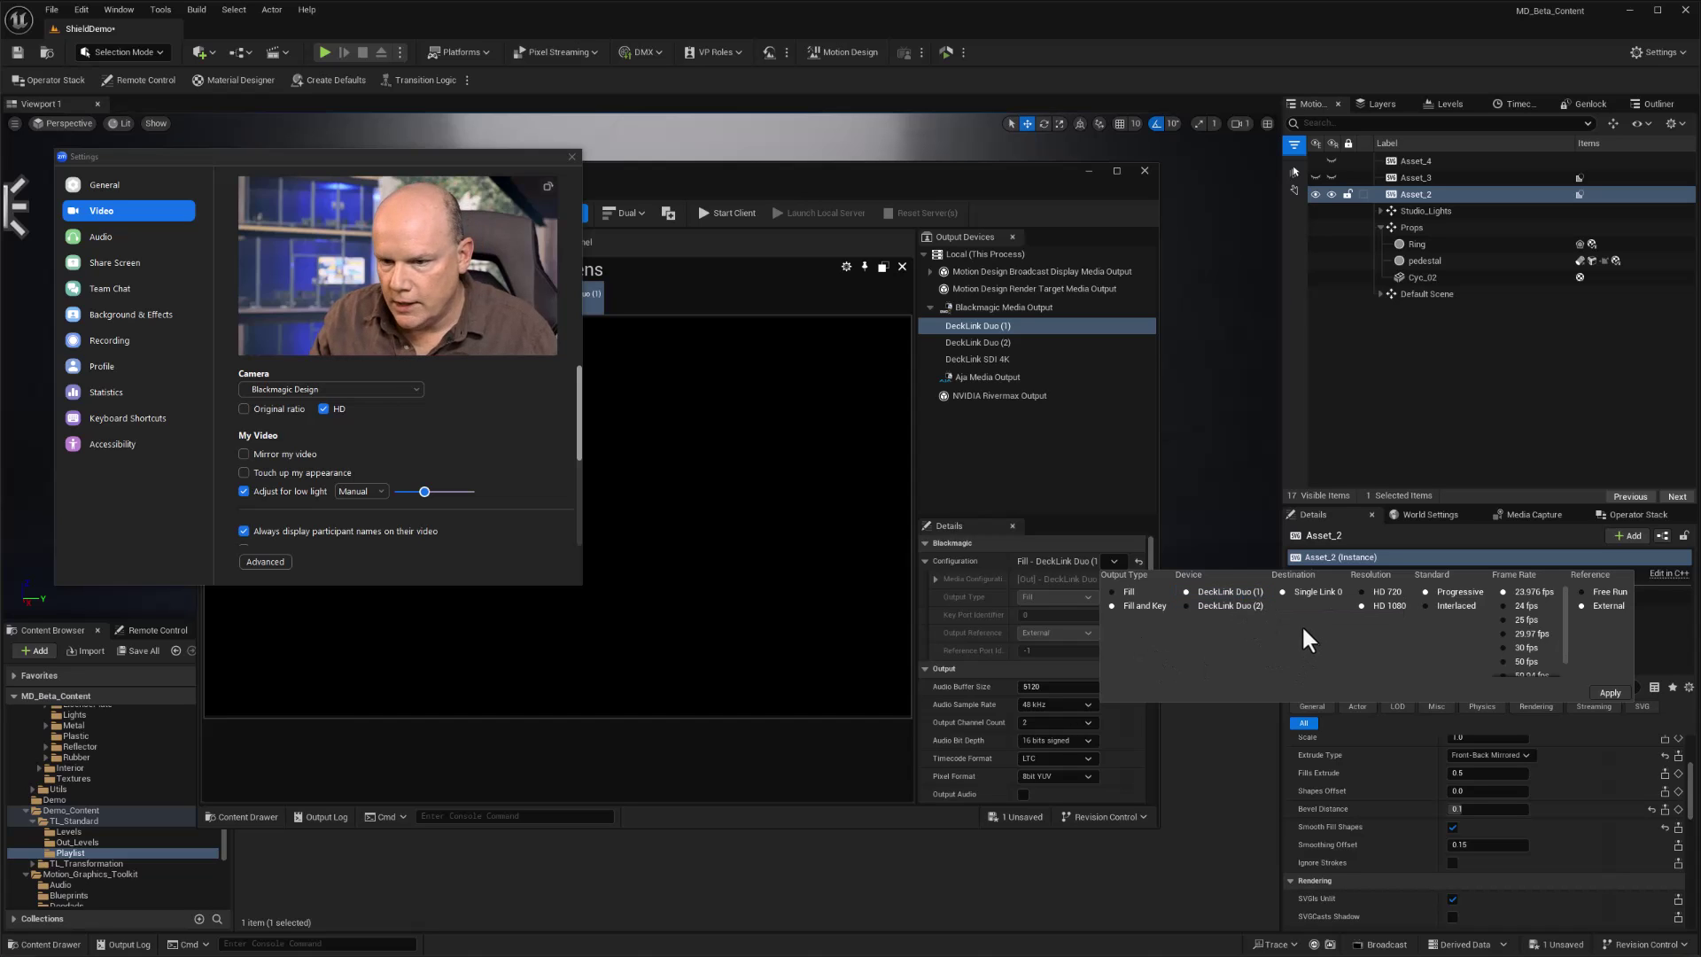
pyautogui.click(1497, 646)
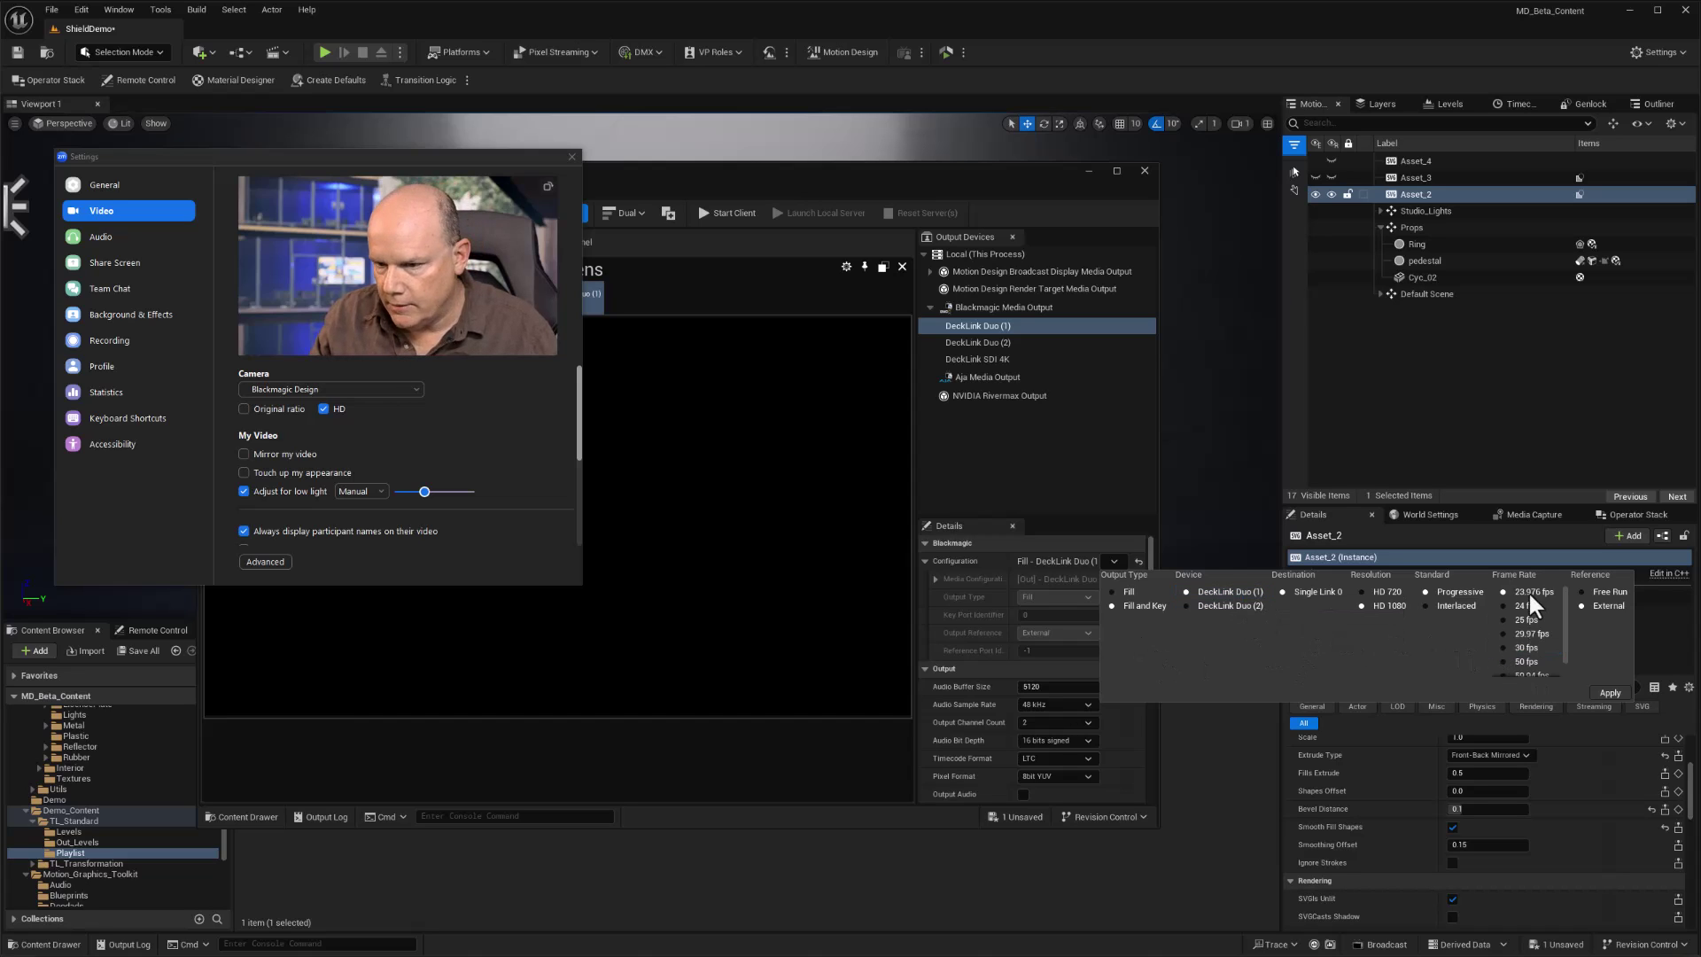
pyautogui.click(1517, 647)
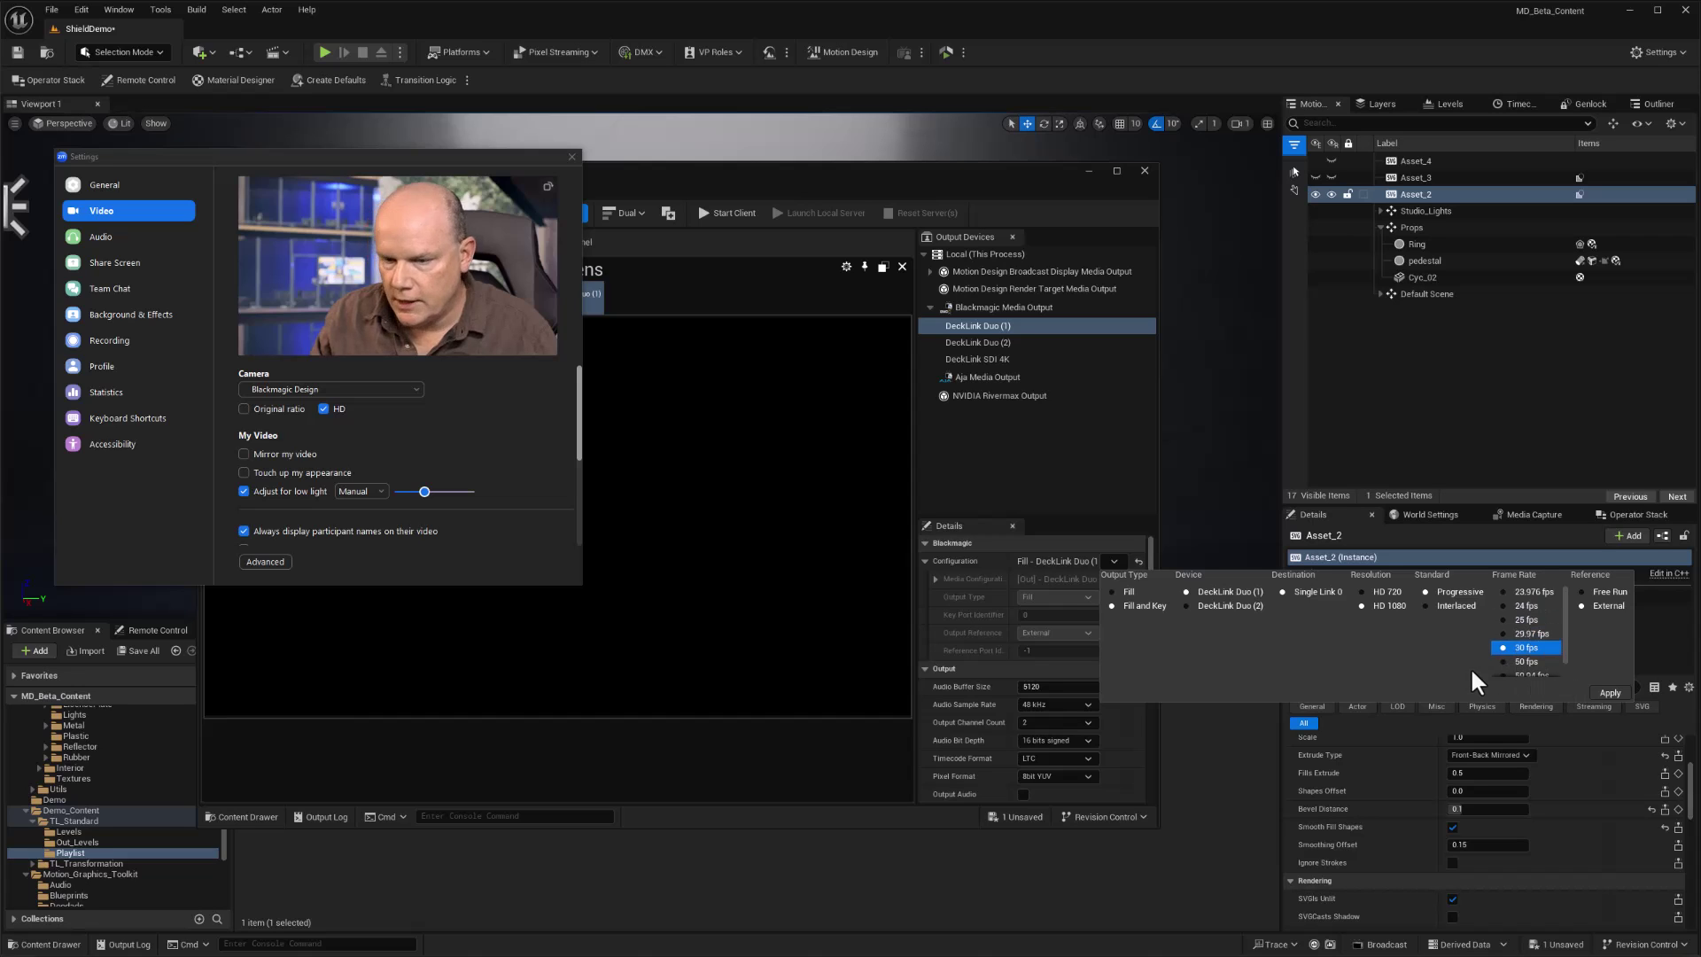
pyautogui.click(1616, 693)
pyautogui.moveTo(788, 202); pyautogui.dragTo(1199, 202)
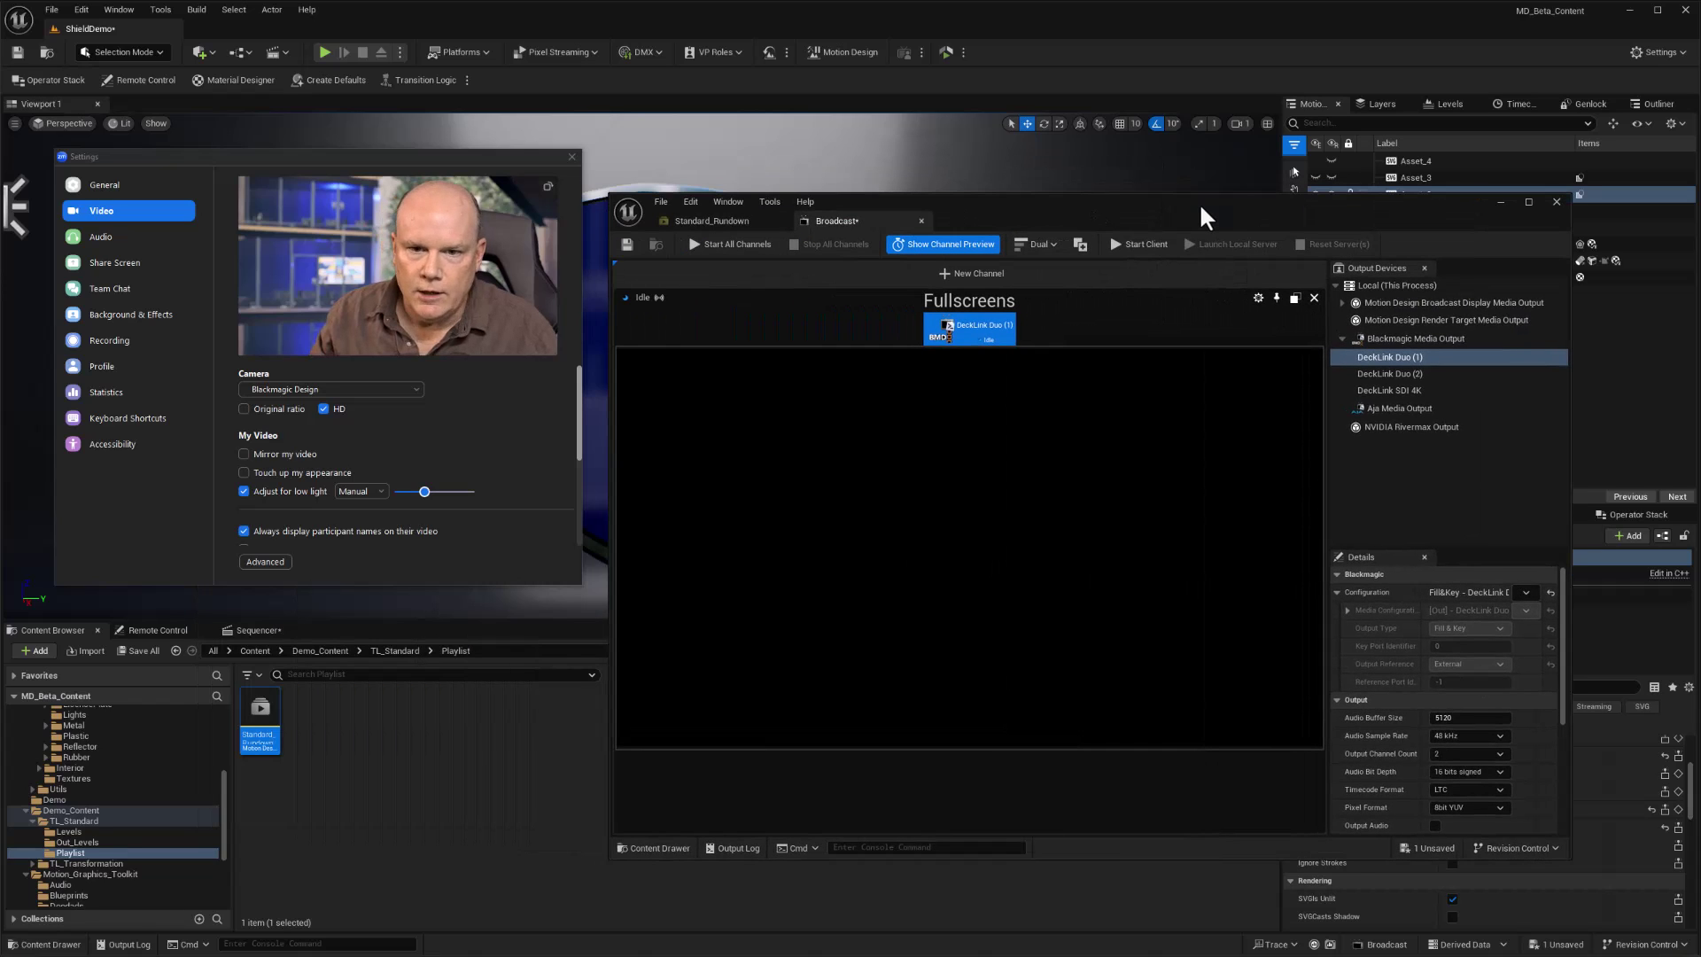
# Start all broadcast channels, and run the preview of page 0001 in and out in Standard_Rundown.
pyautogui.click(725, 248)
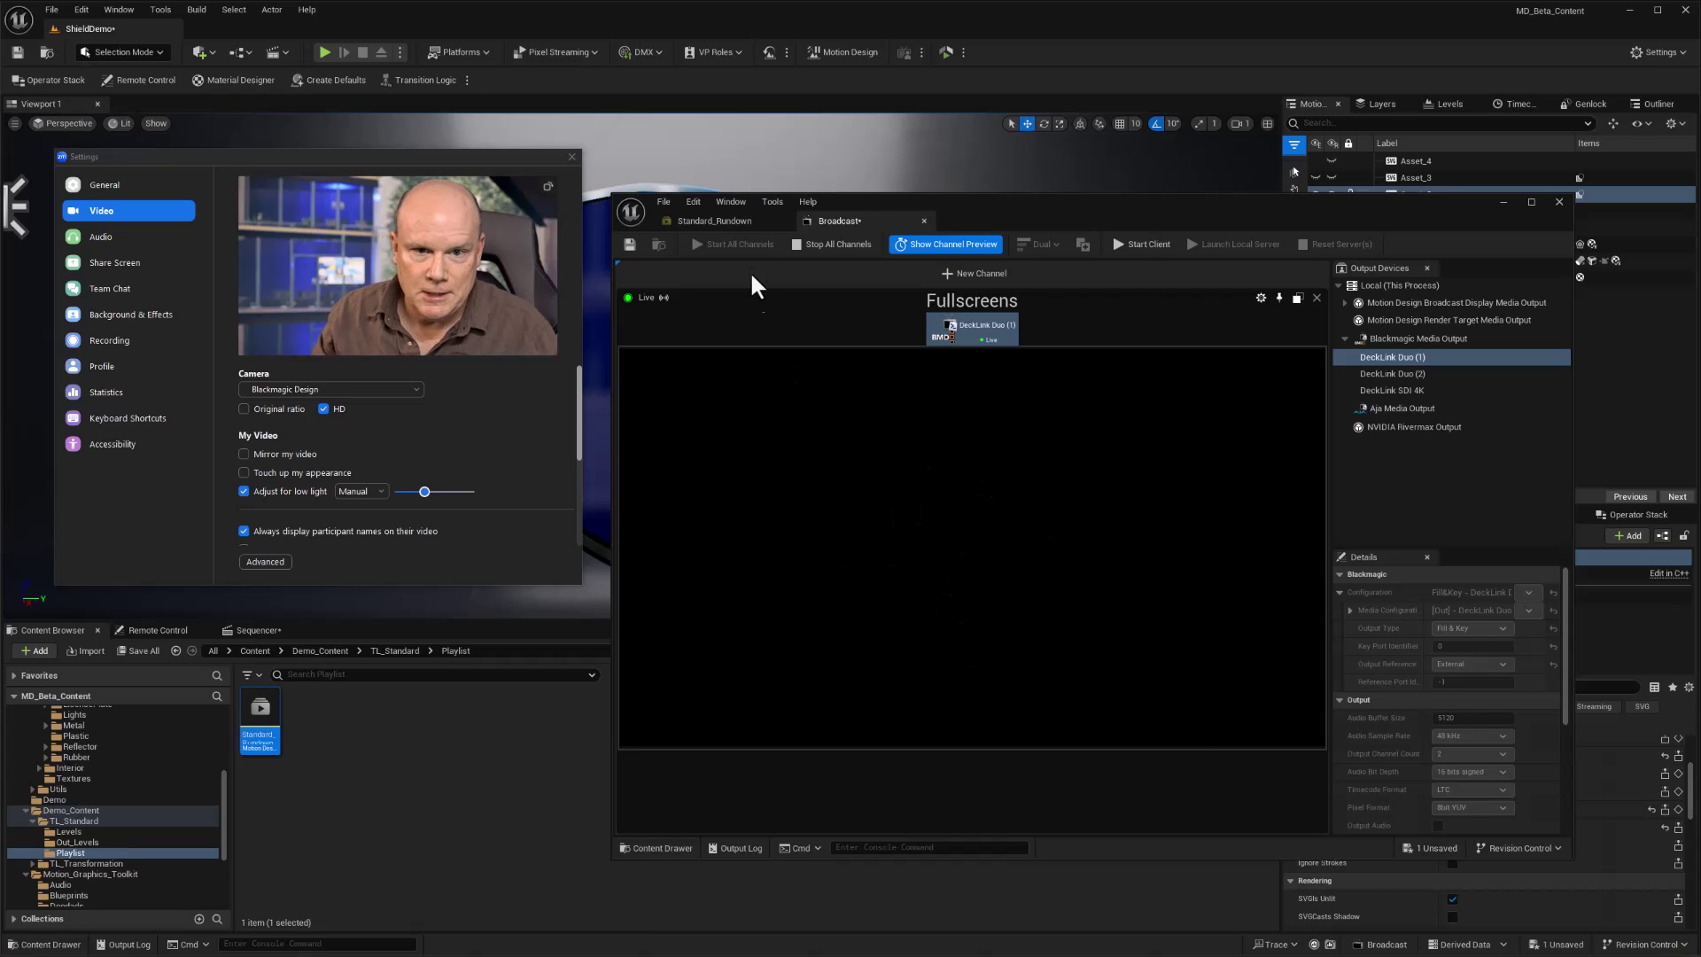
pyautogui.click(724, 222)
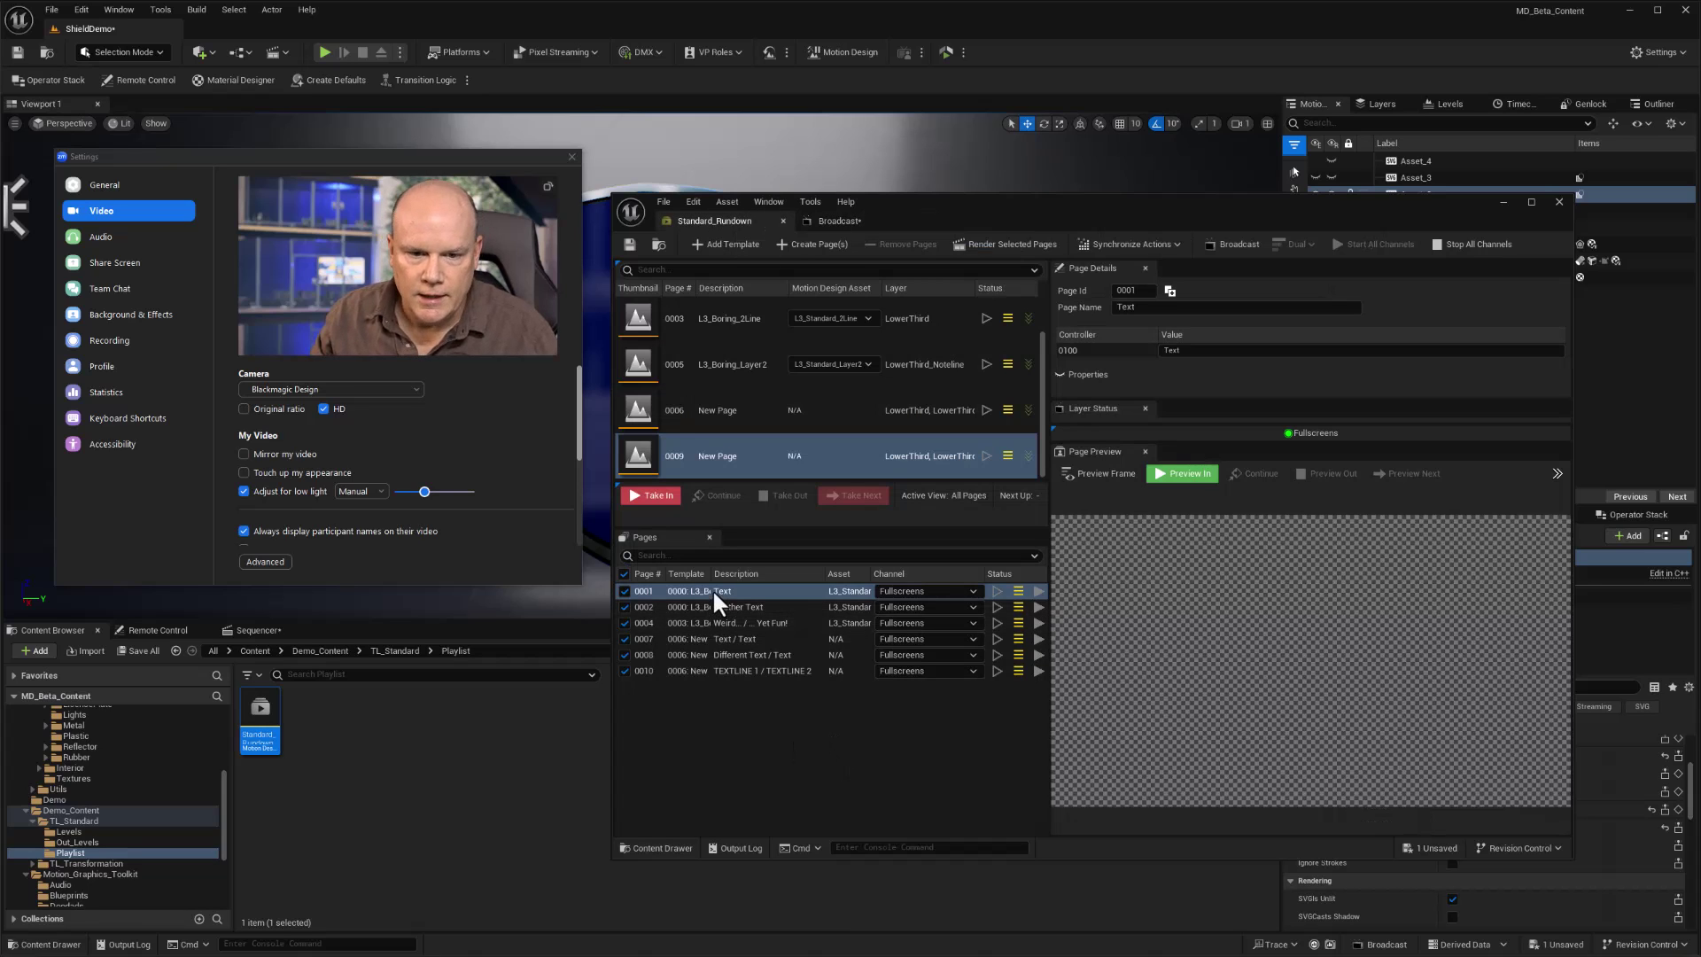
pyautogui.click(1179, 473)
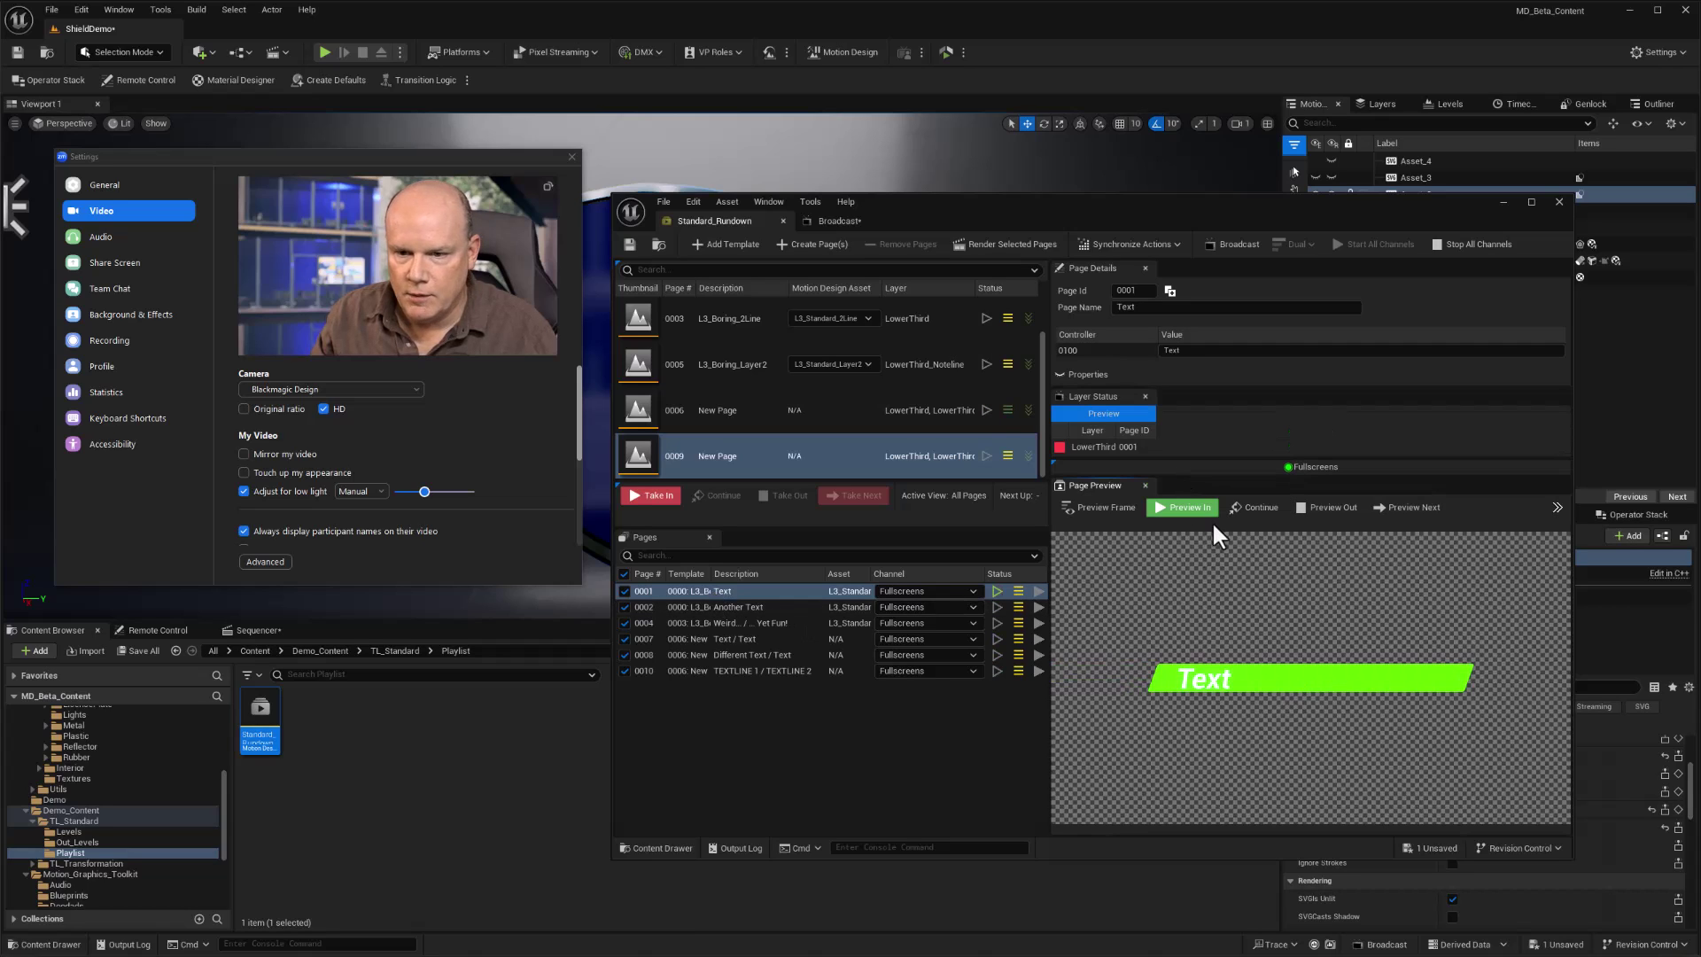
pyautogui.click(1318, 505)
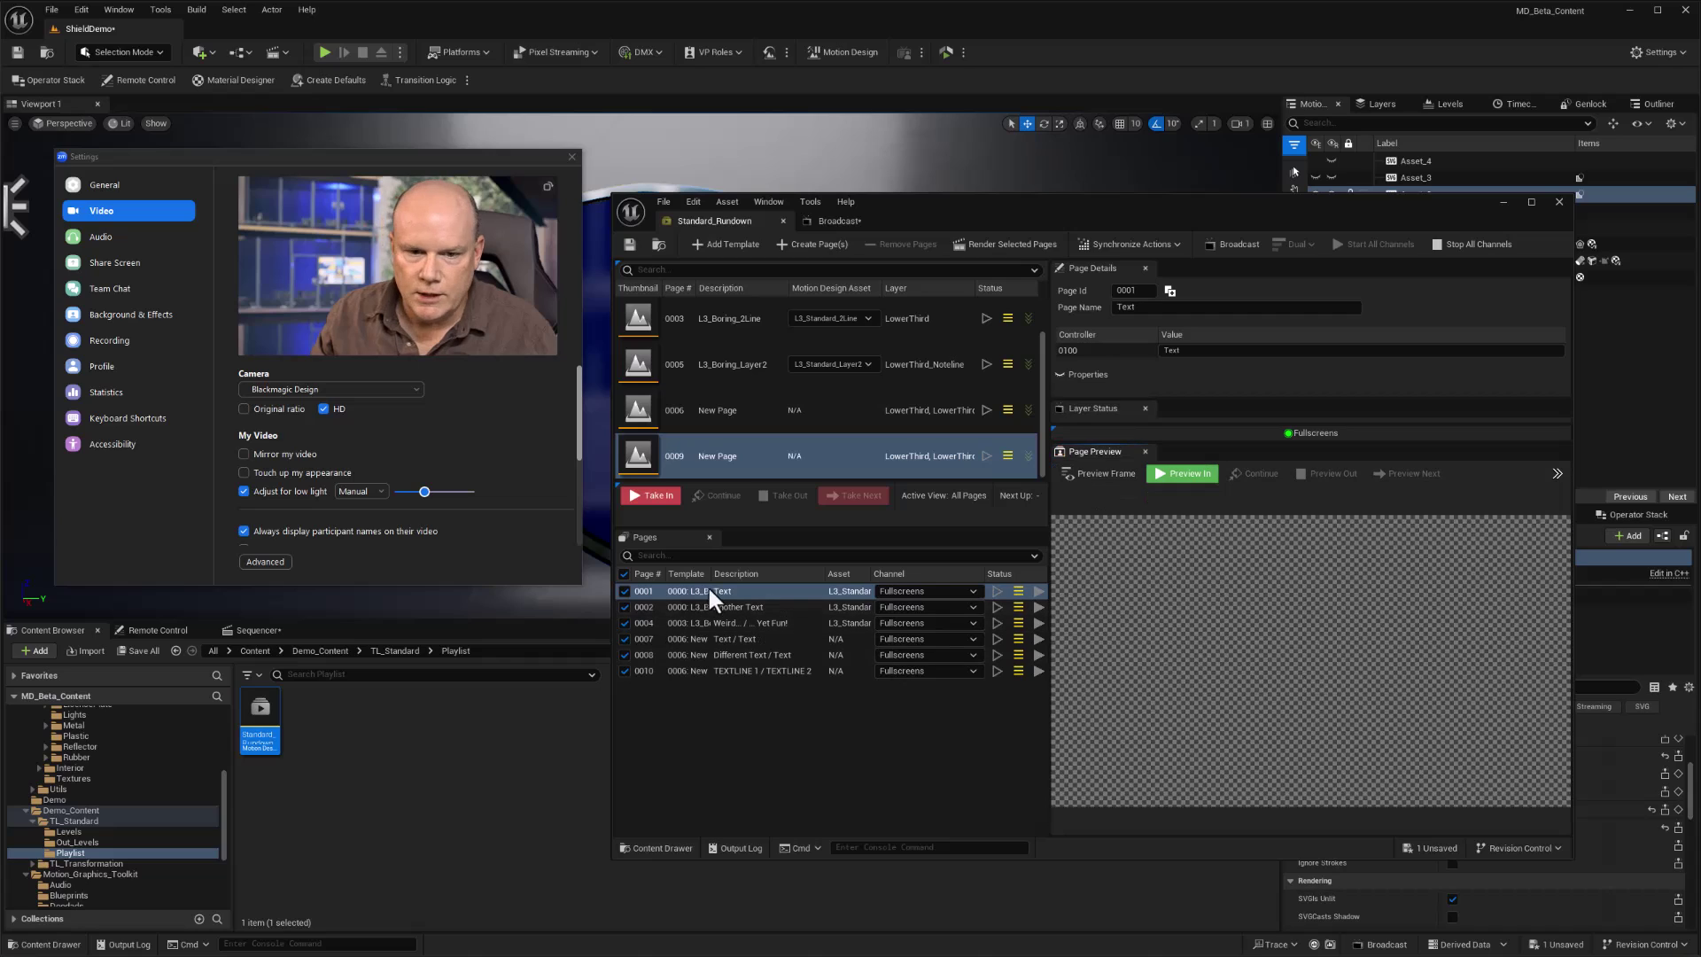
# Take page 0001 live on the Fullscreens channel, check it in the broadcast channel preview, and take it out.
pyautogui.click(666, 497)
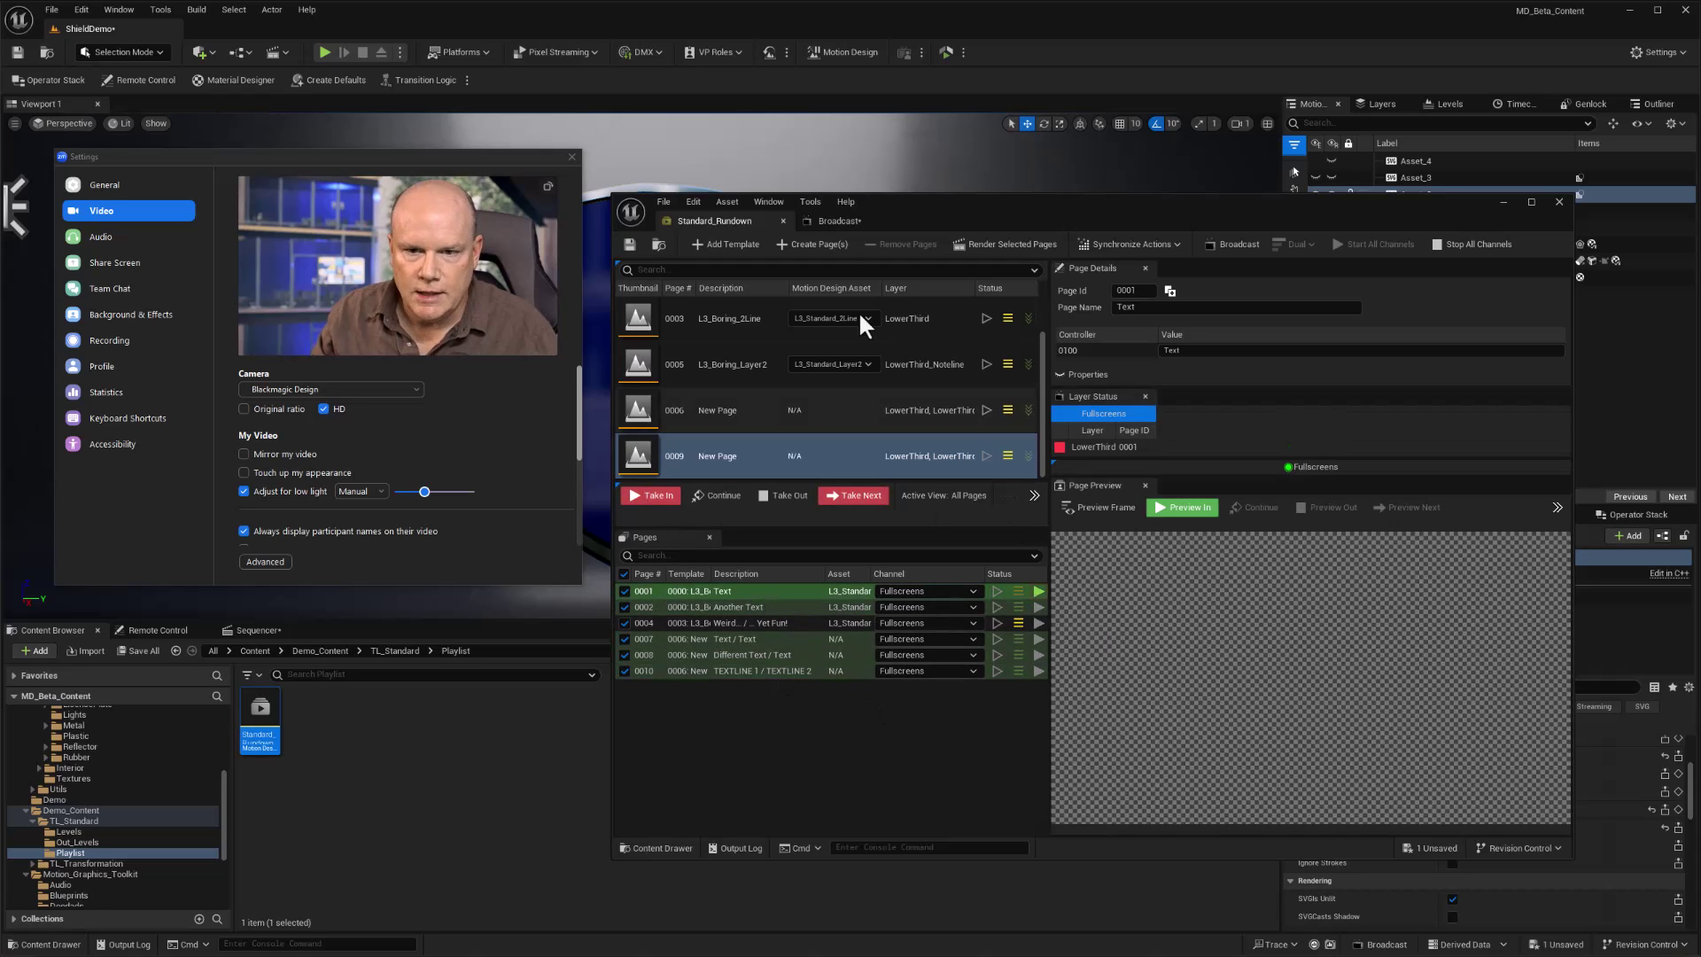
pyautogui.click(837, 220)
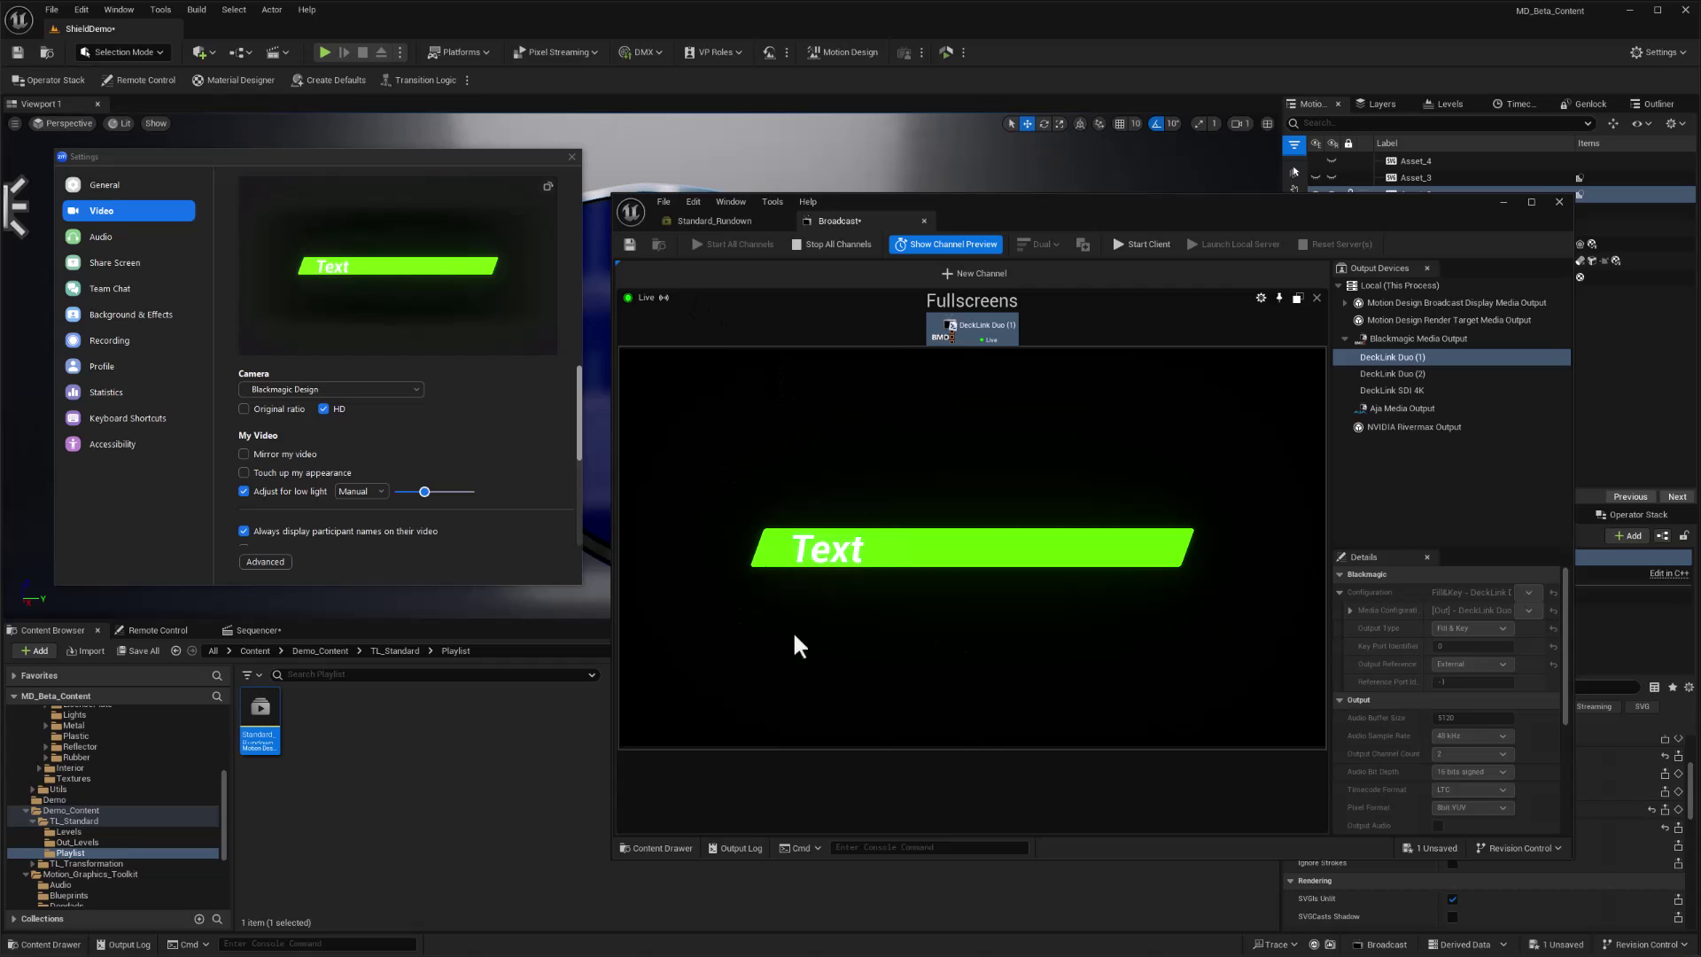
pyautogui.click(725, 222)
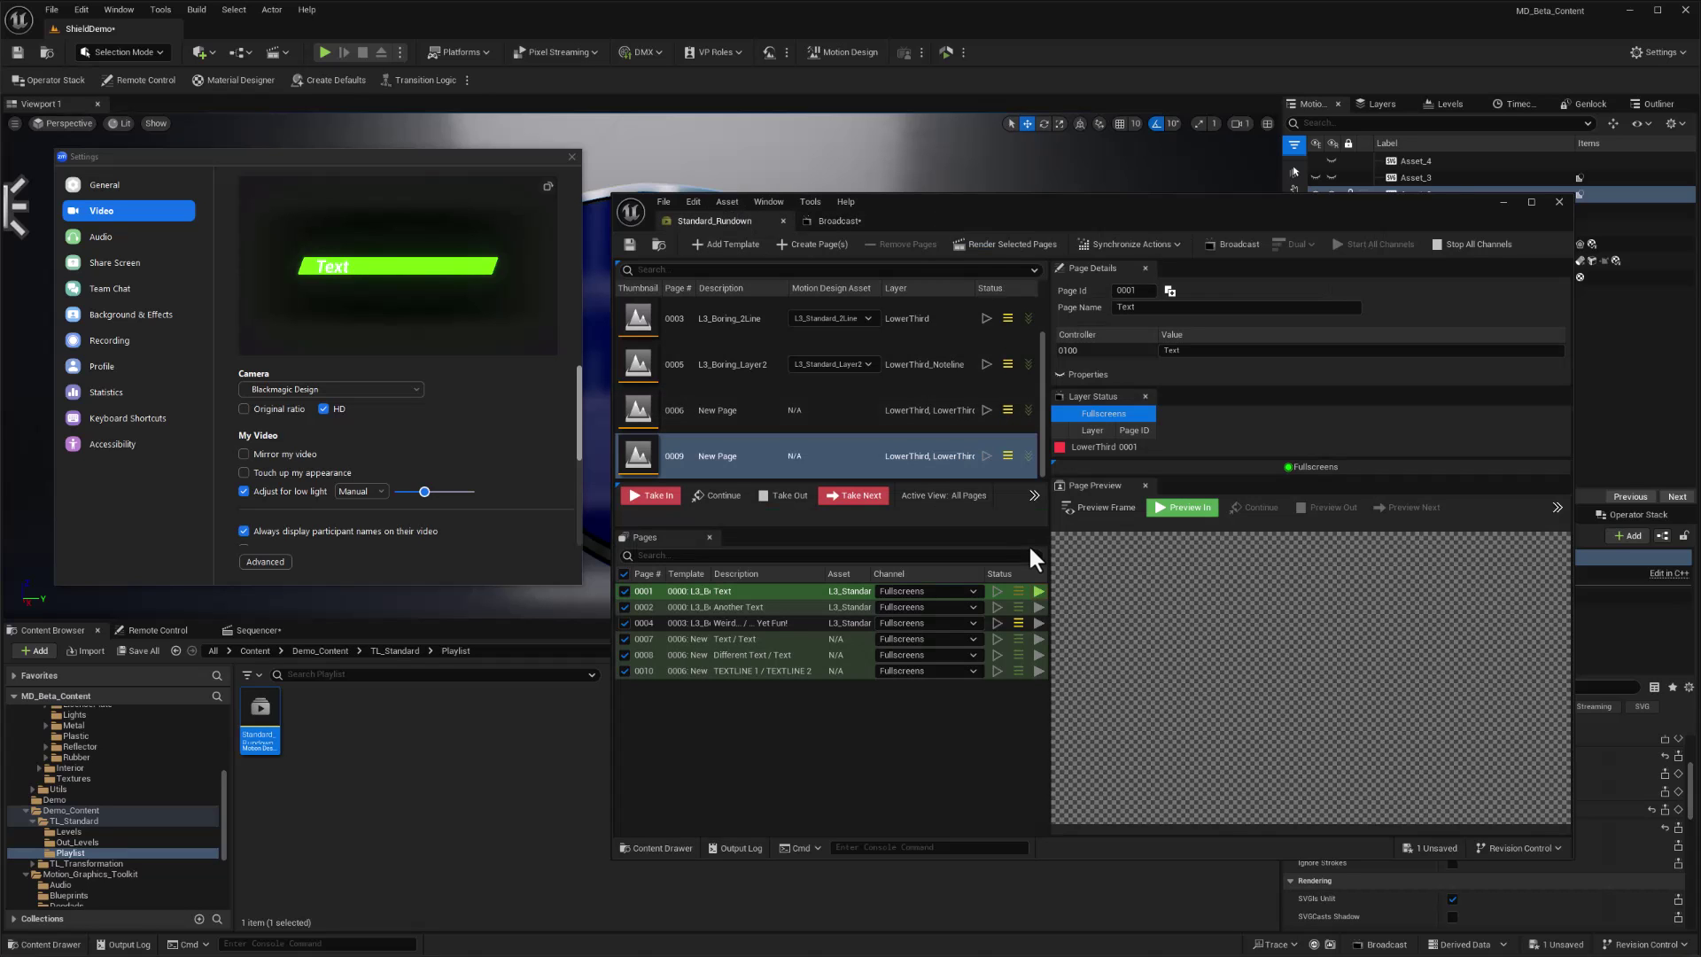
pyautogui.click(775, 497)
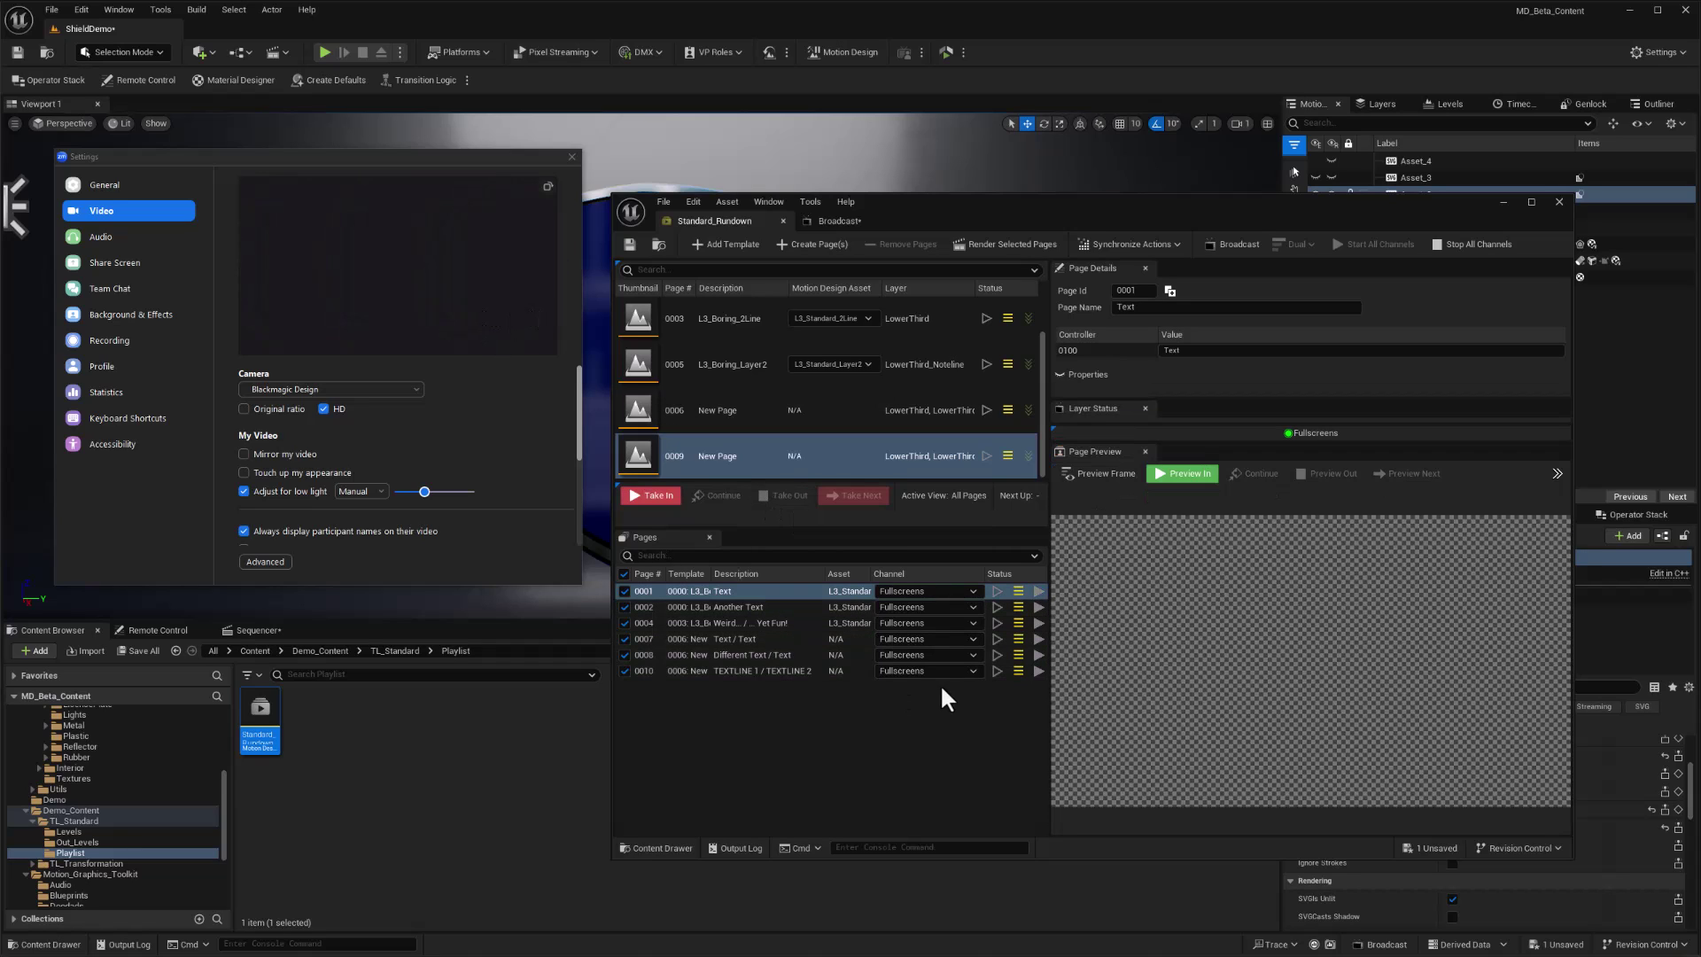
# Take page 0001 in and out twice while watching the key signal in the camera preview.
pyautogui.click(651, 496)
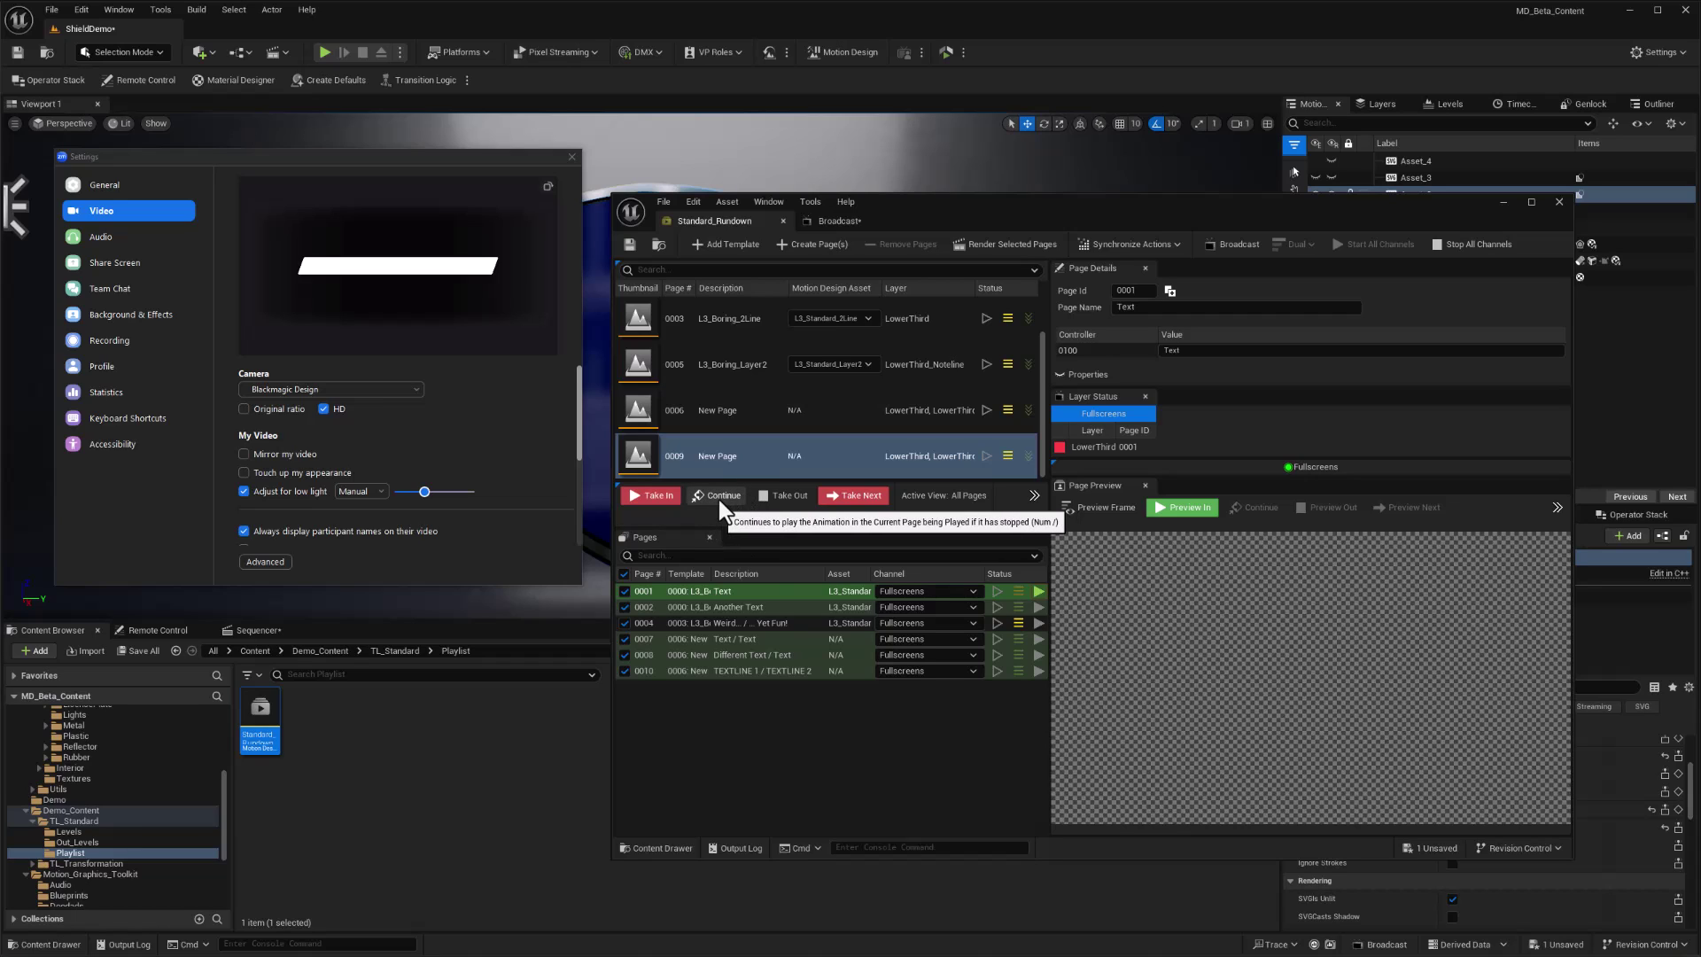
pyautogui.click(788, 496)
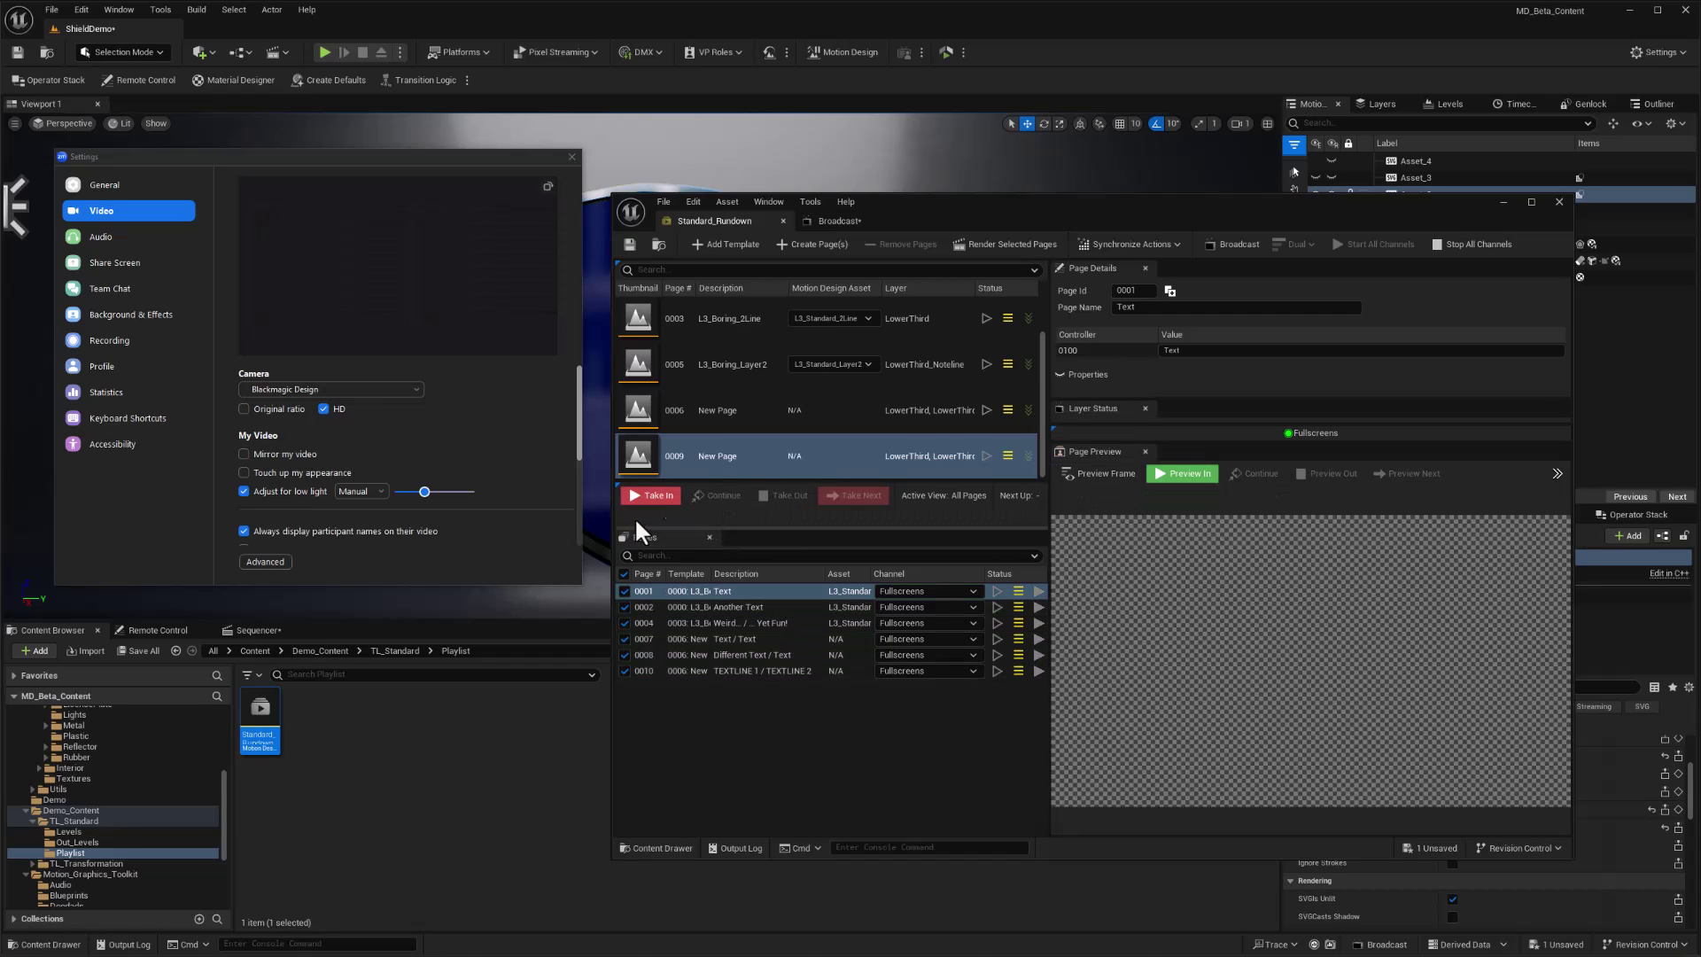
pyautogui.click(654, 492)
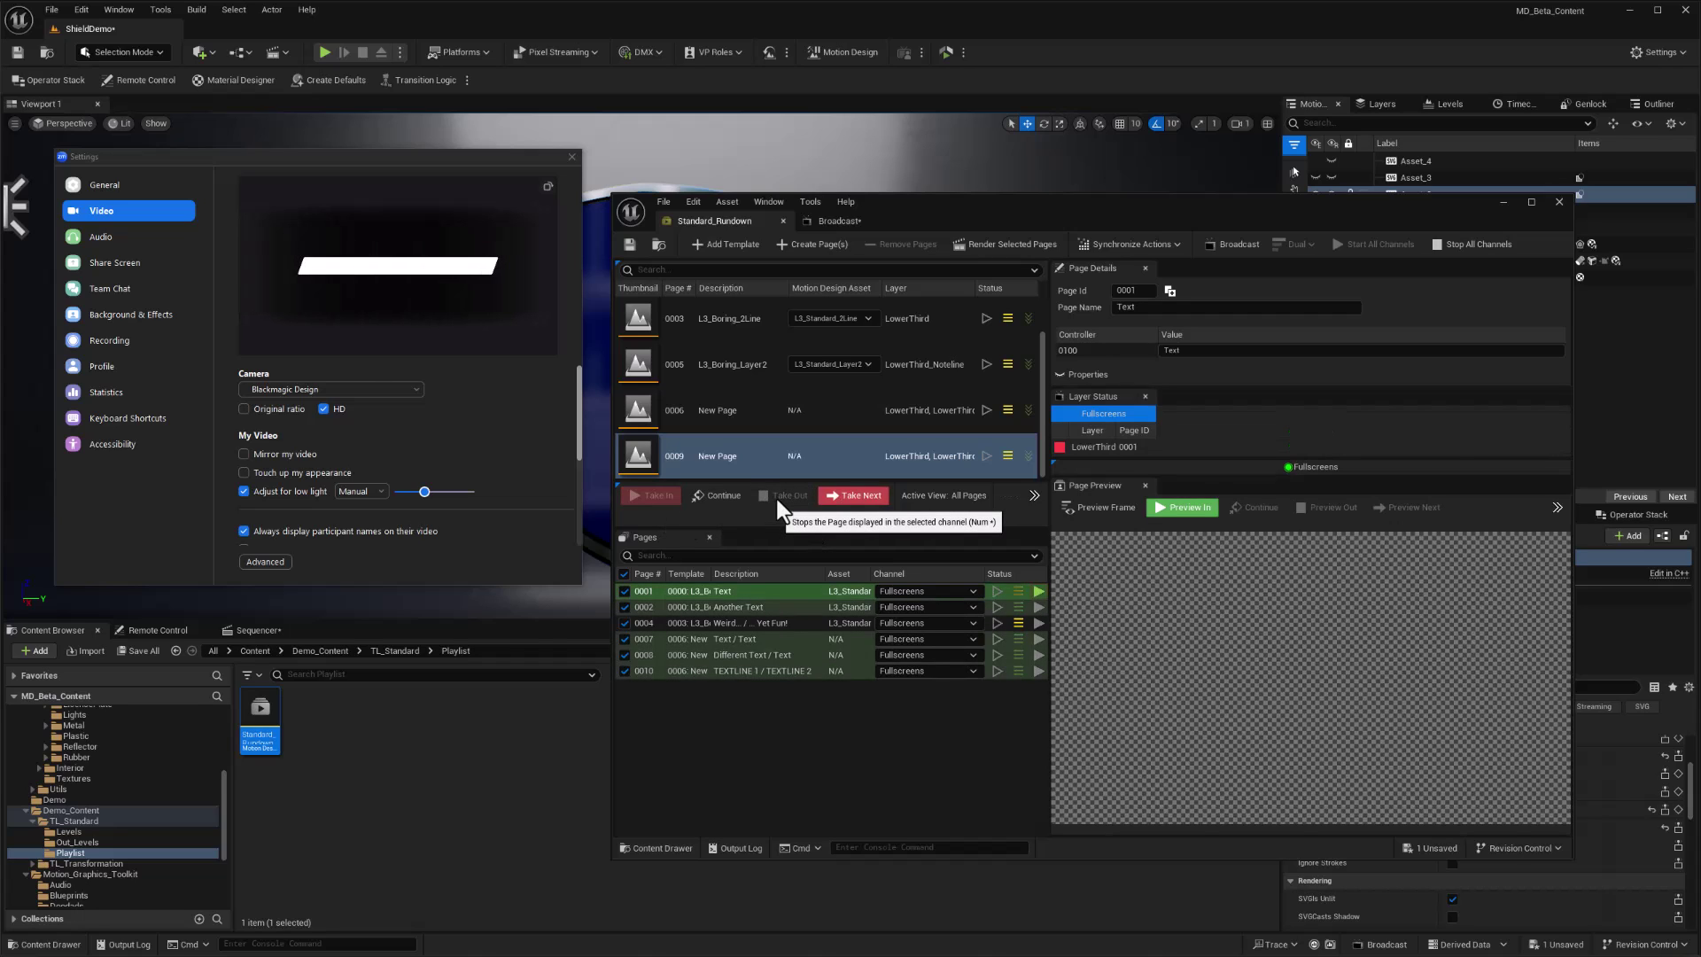
pyautogui.click(777, 499)
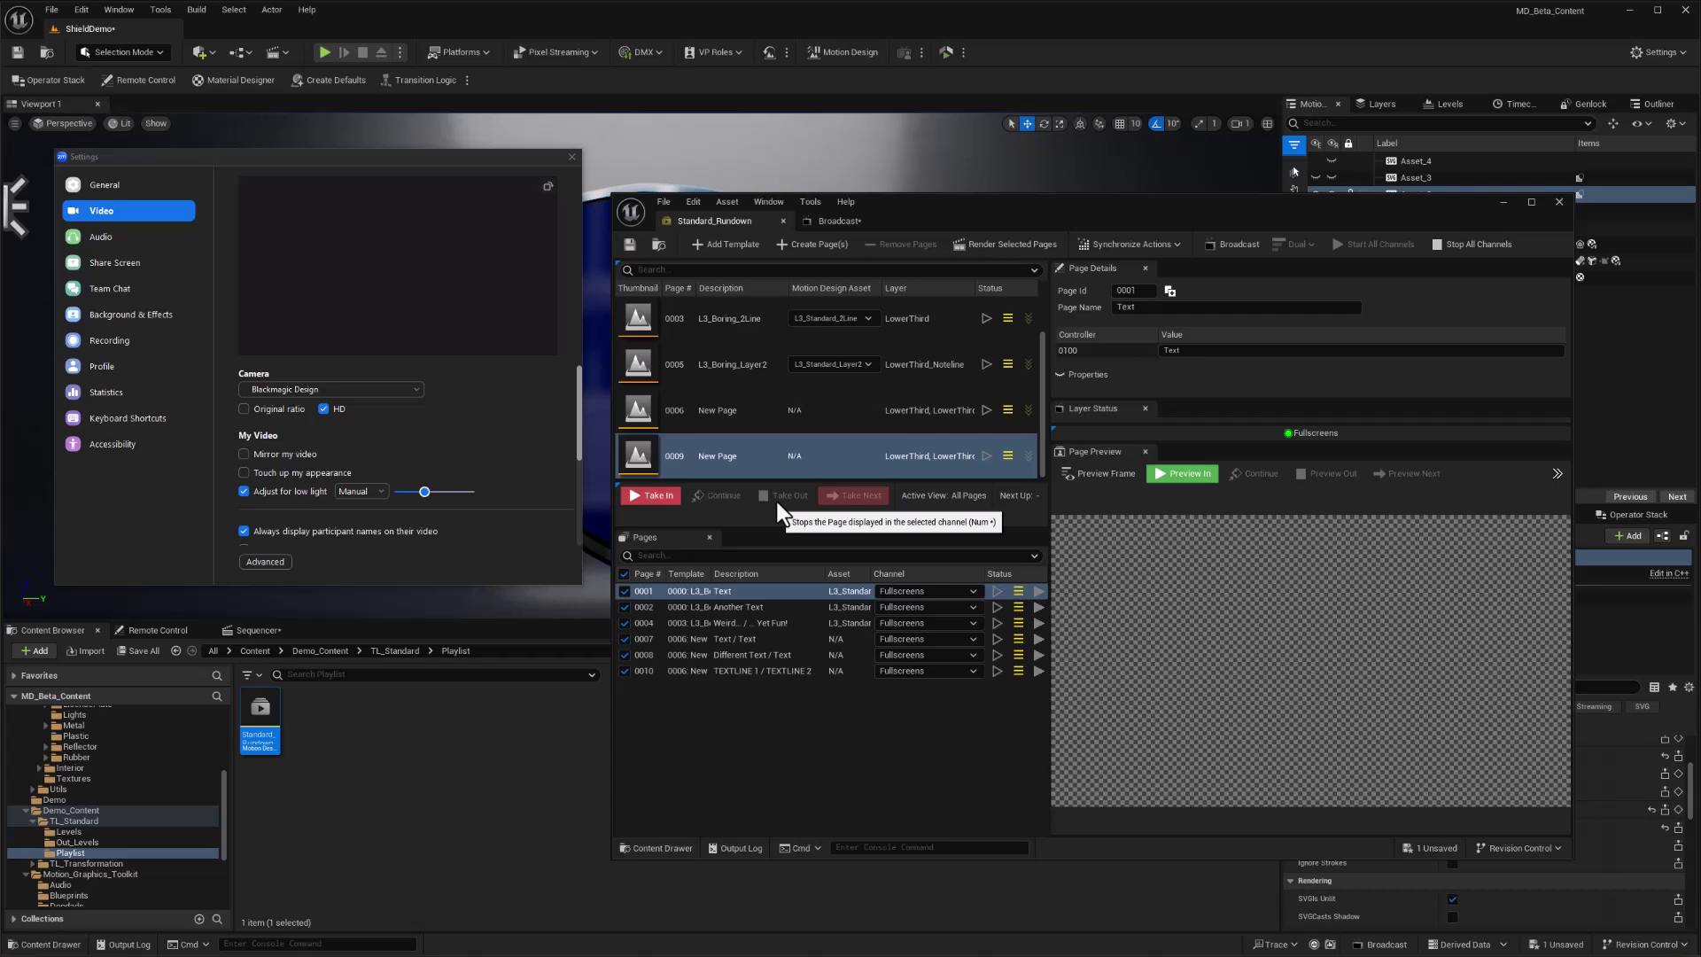
# Take page 0001 live on the Fullscreens channel, and switch to ATEM Software Control.
pyautogui.click(647, 493)
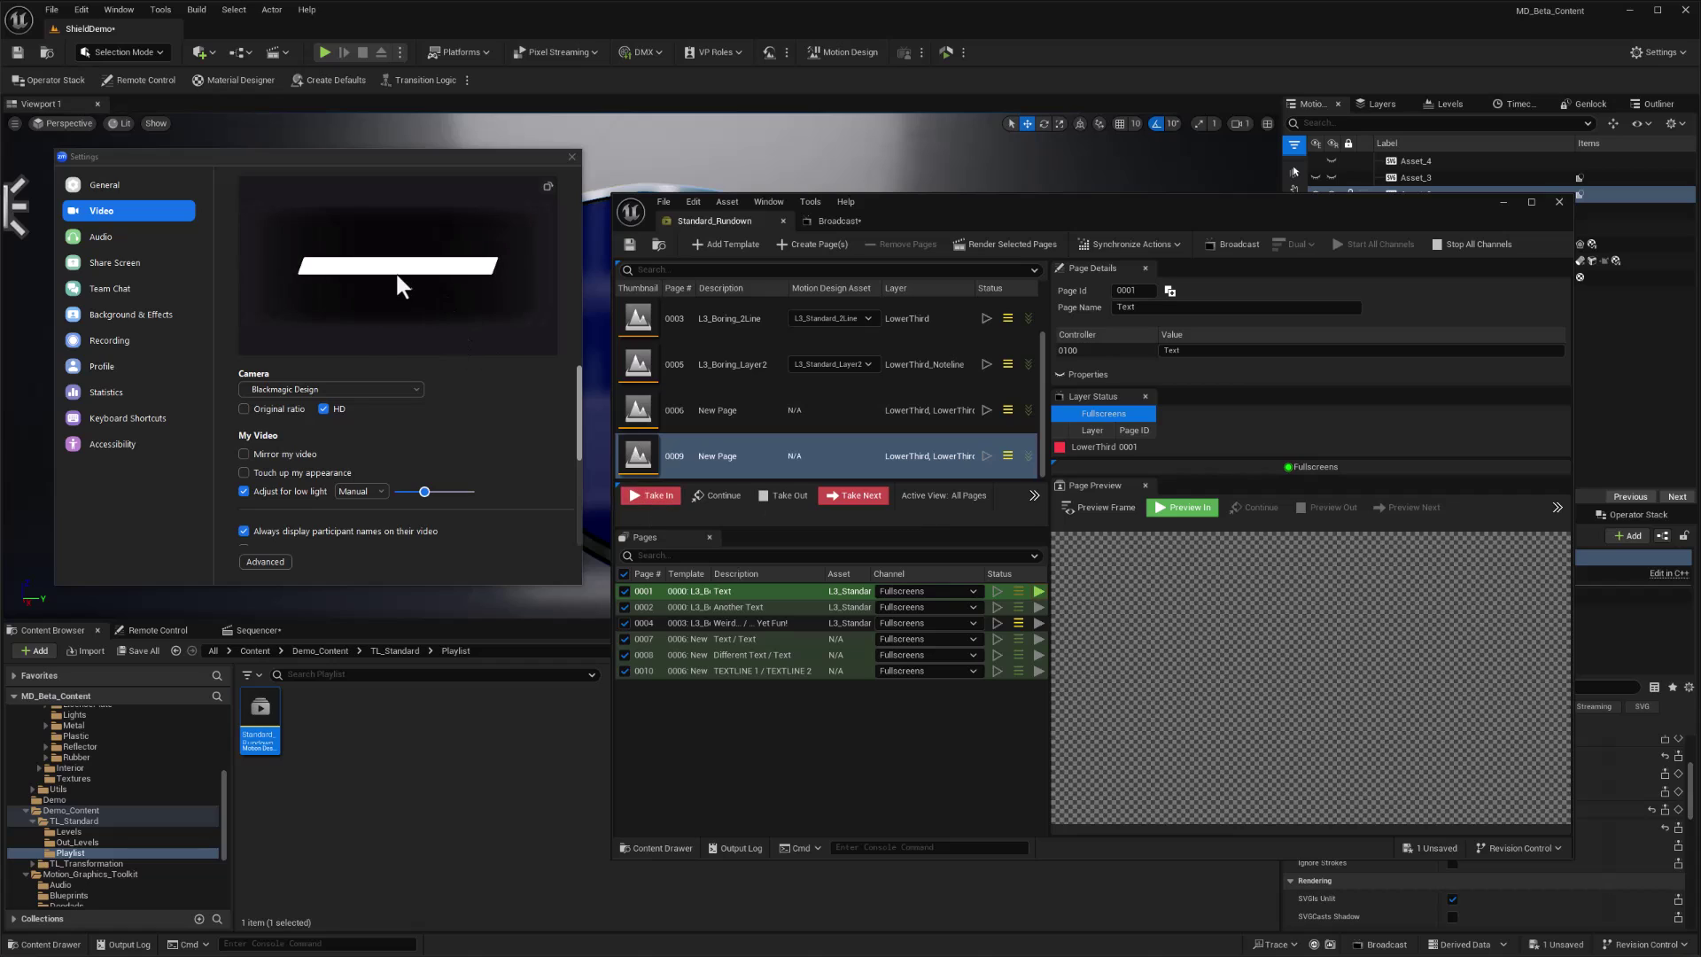
pyautogui.moveTo(653, 404)
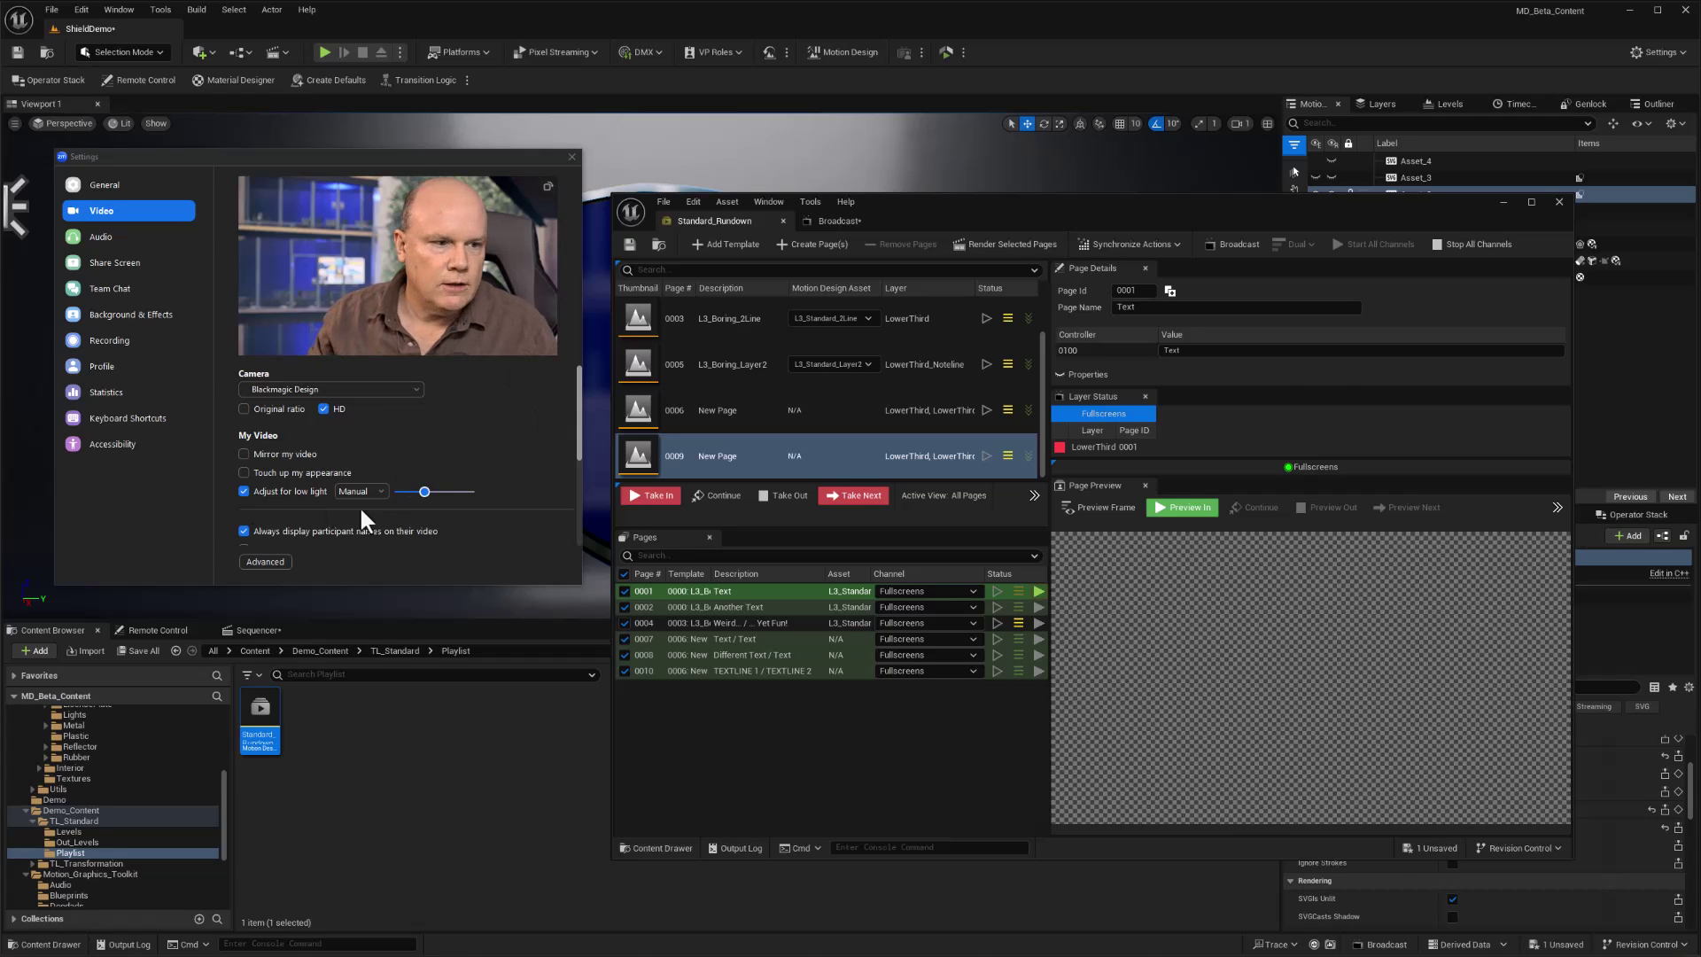
pyautogui.hotkey('alt', 'Tab')
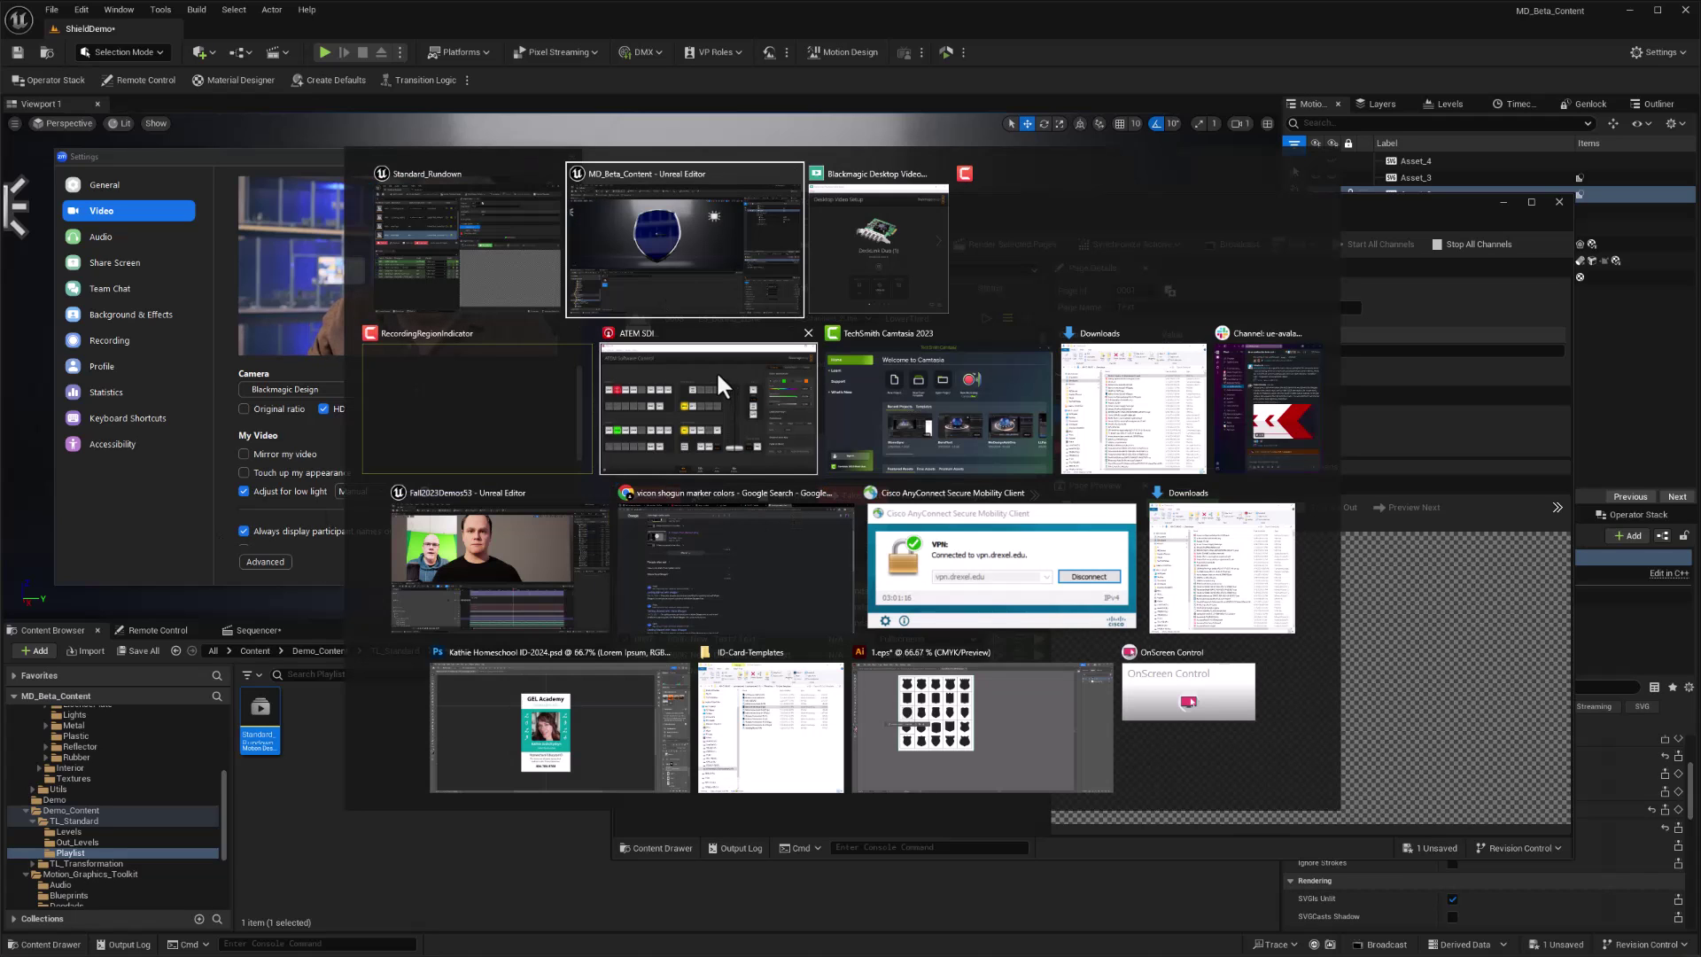
pyautogui.click(716, 370)
pyautogui.moveTo(1300, 359); pyautogui.dragTo(1149, 269)
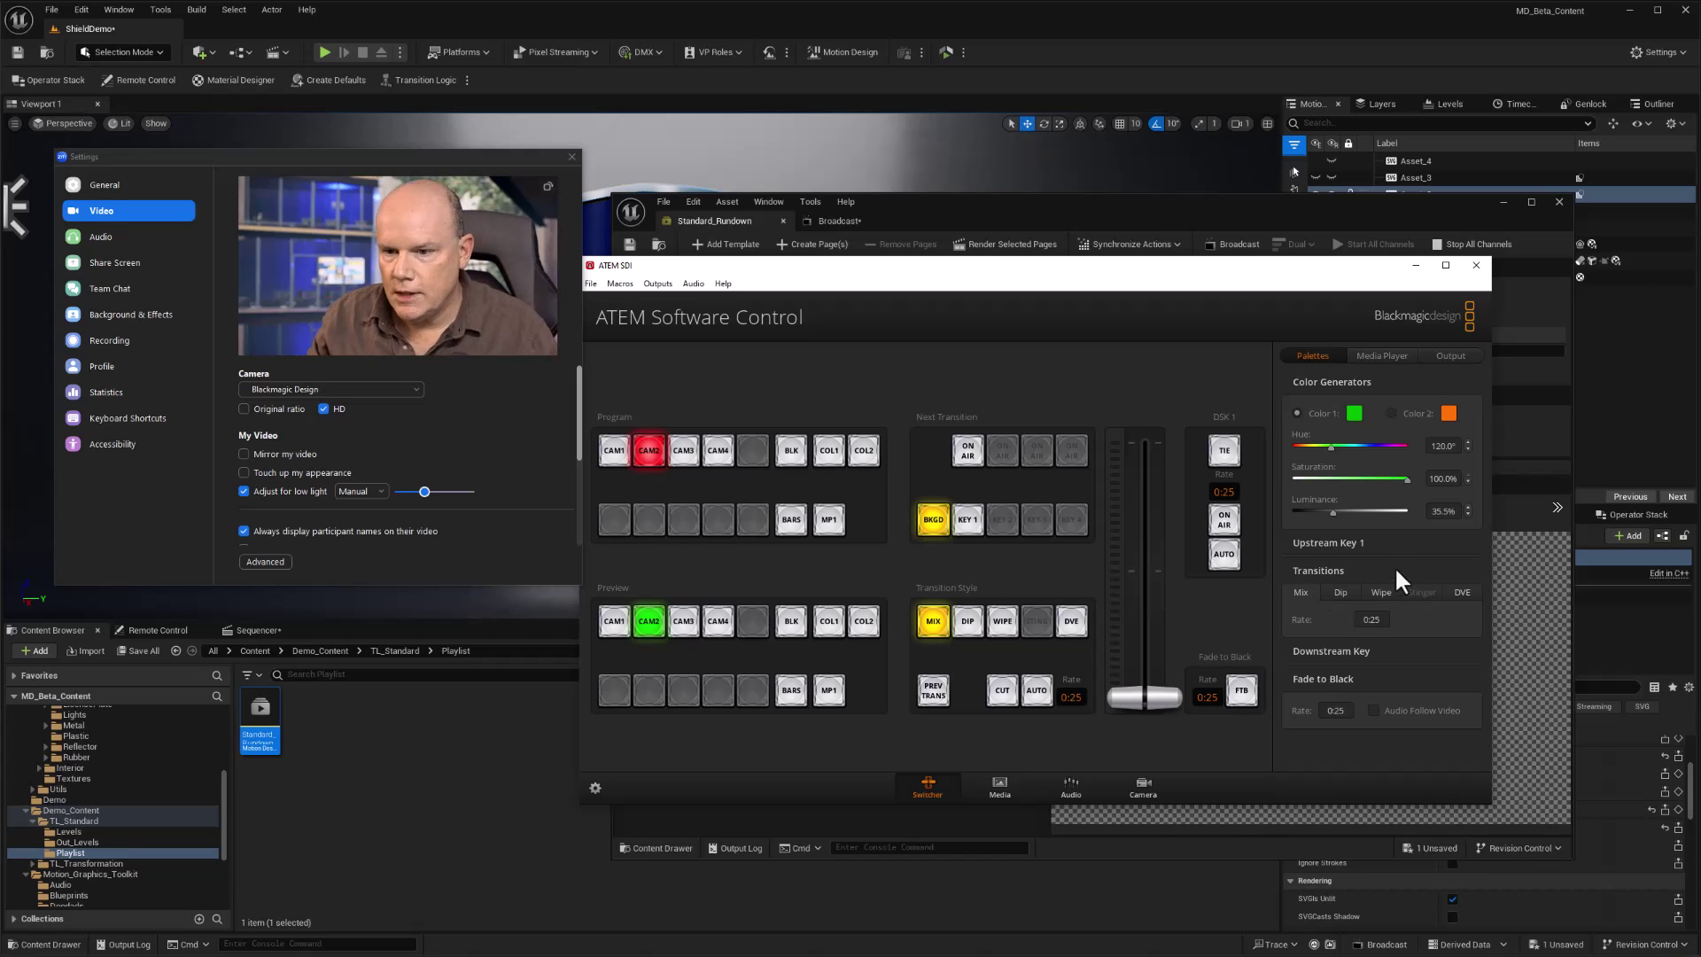
# Check that Upstream Key 1 uses Camera 4 as fill source and Camera 3 as key source, and put the key on air.
pyautogui.click(1377, 544)
pyautogui.scroll(-2, 1329, 599)
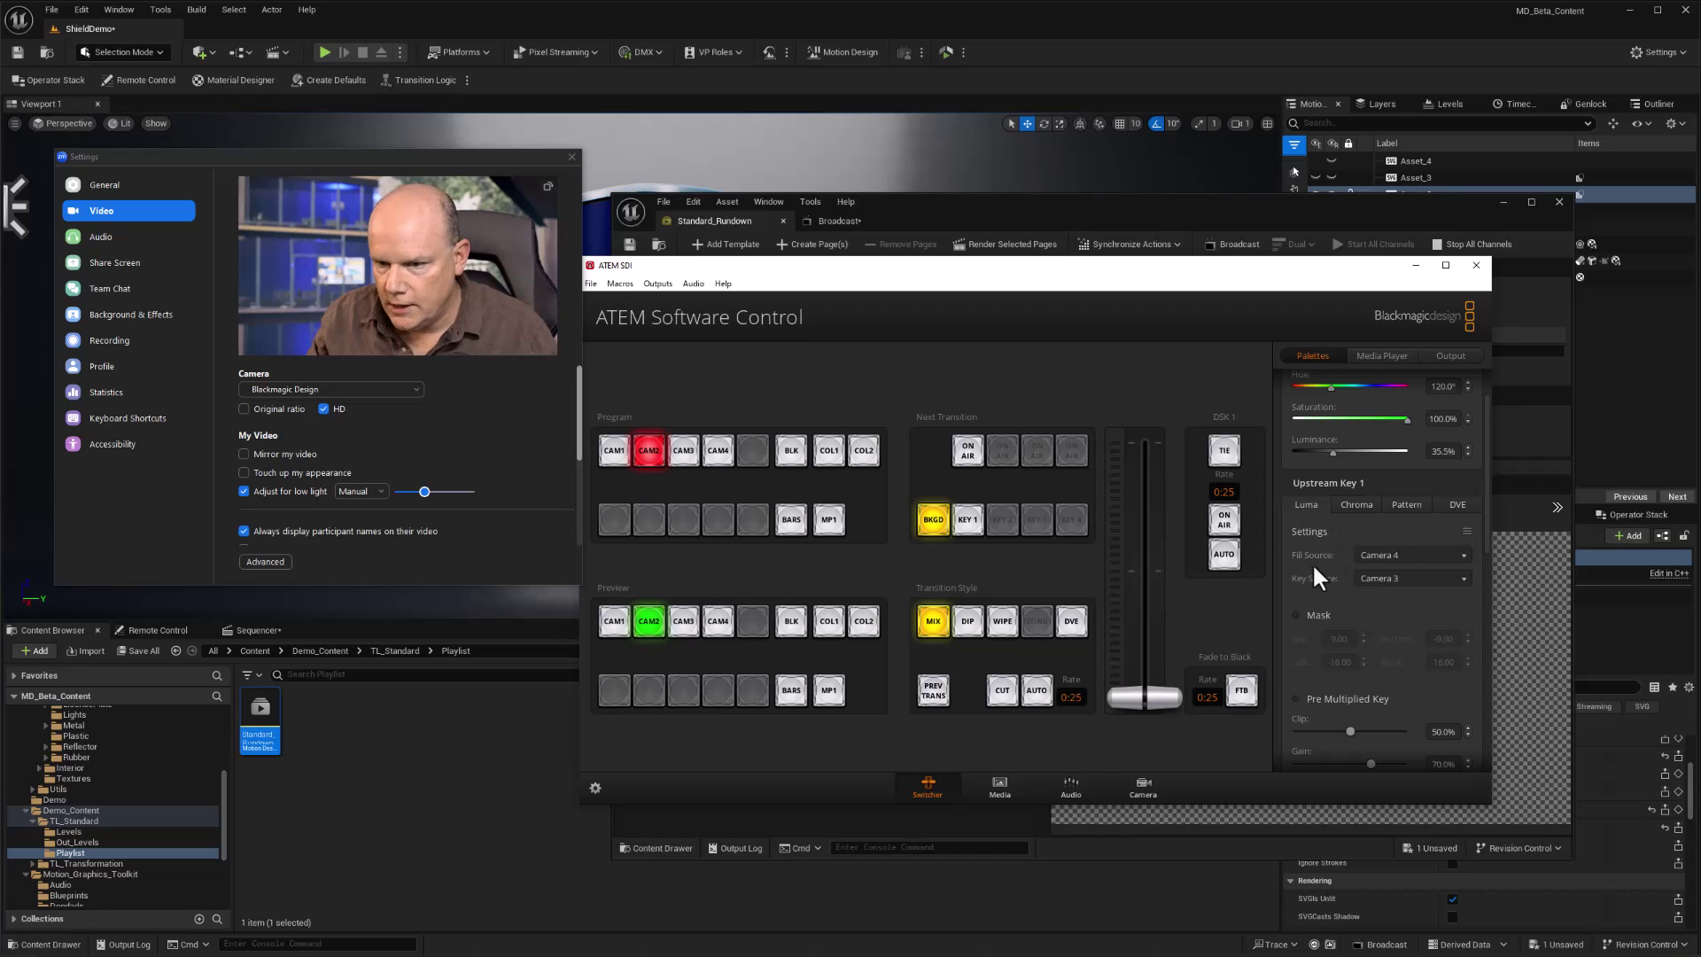
pyautogui.click(1385, 576)
pyautogui.click(1404, 576)
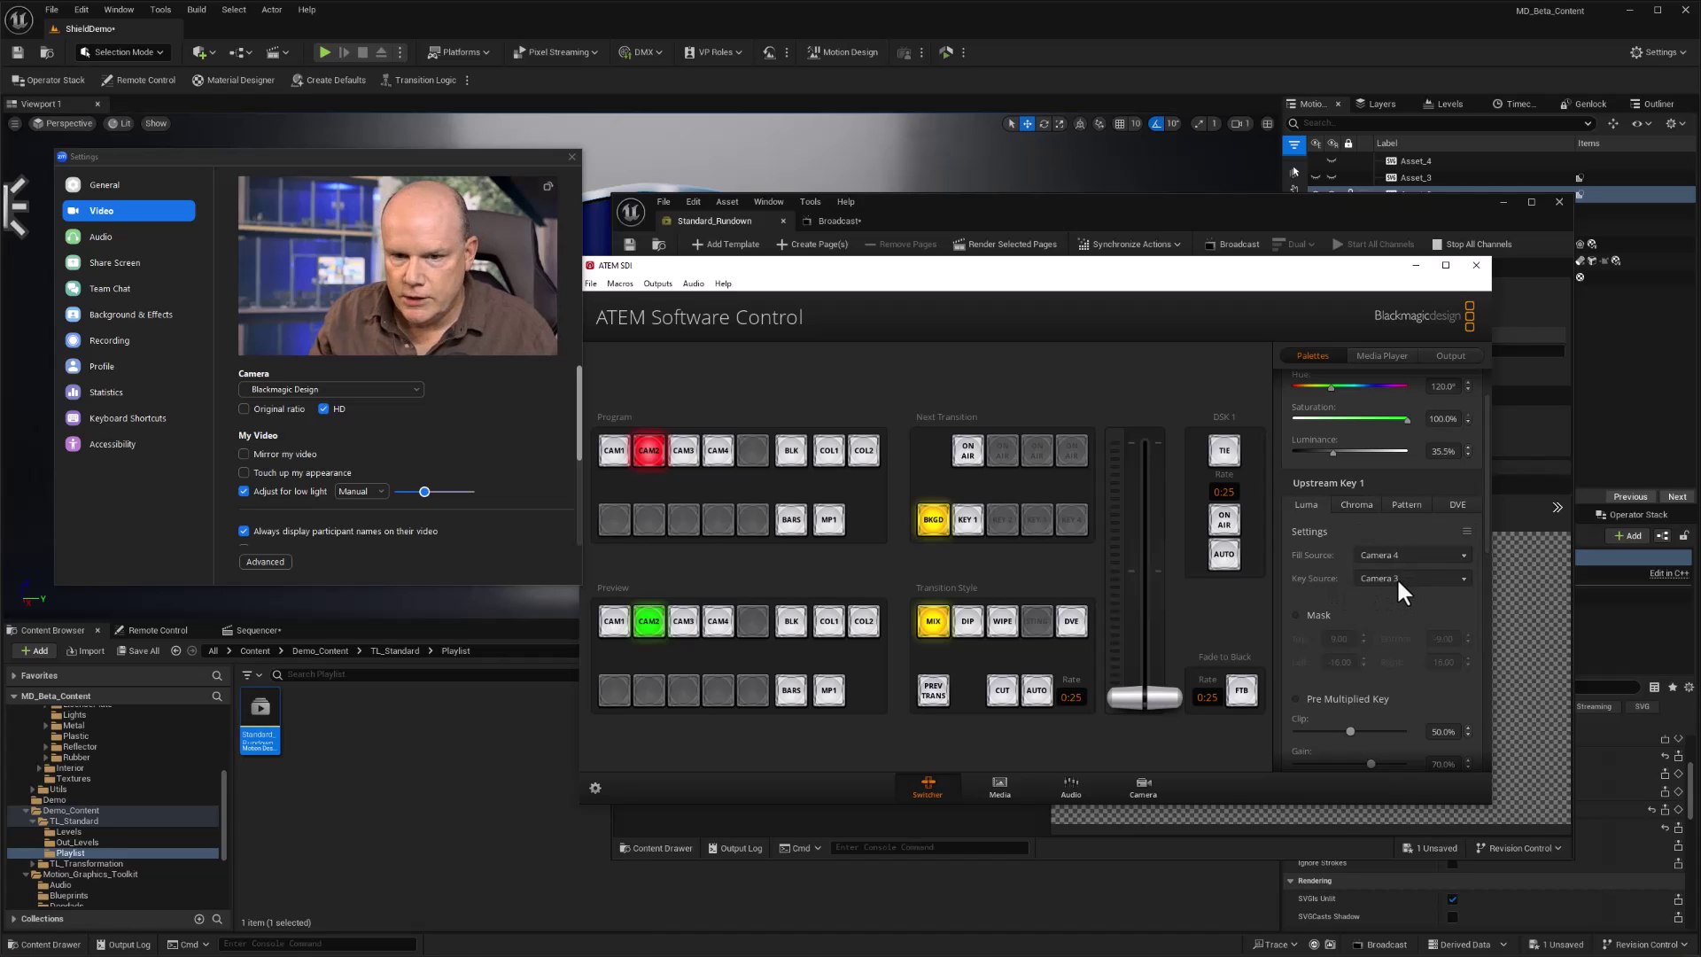
pyautogui.click(967, 450)
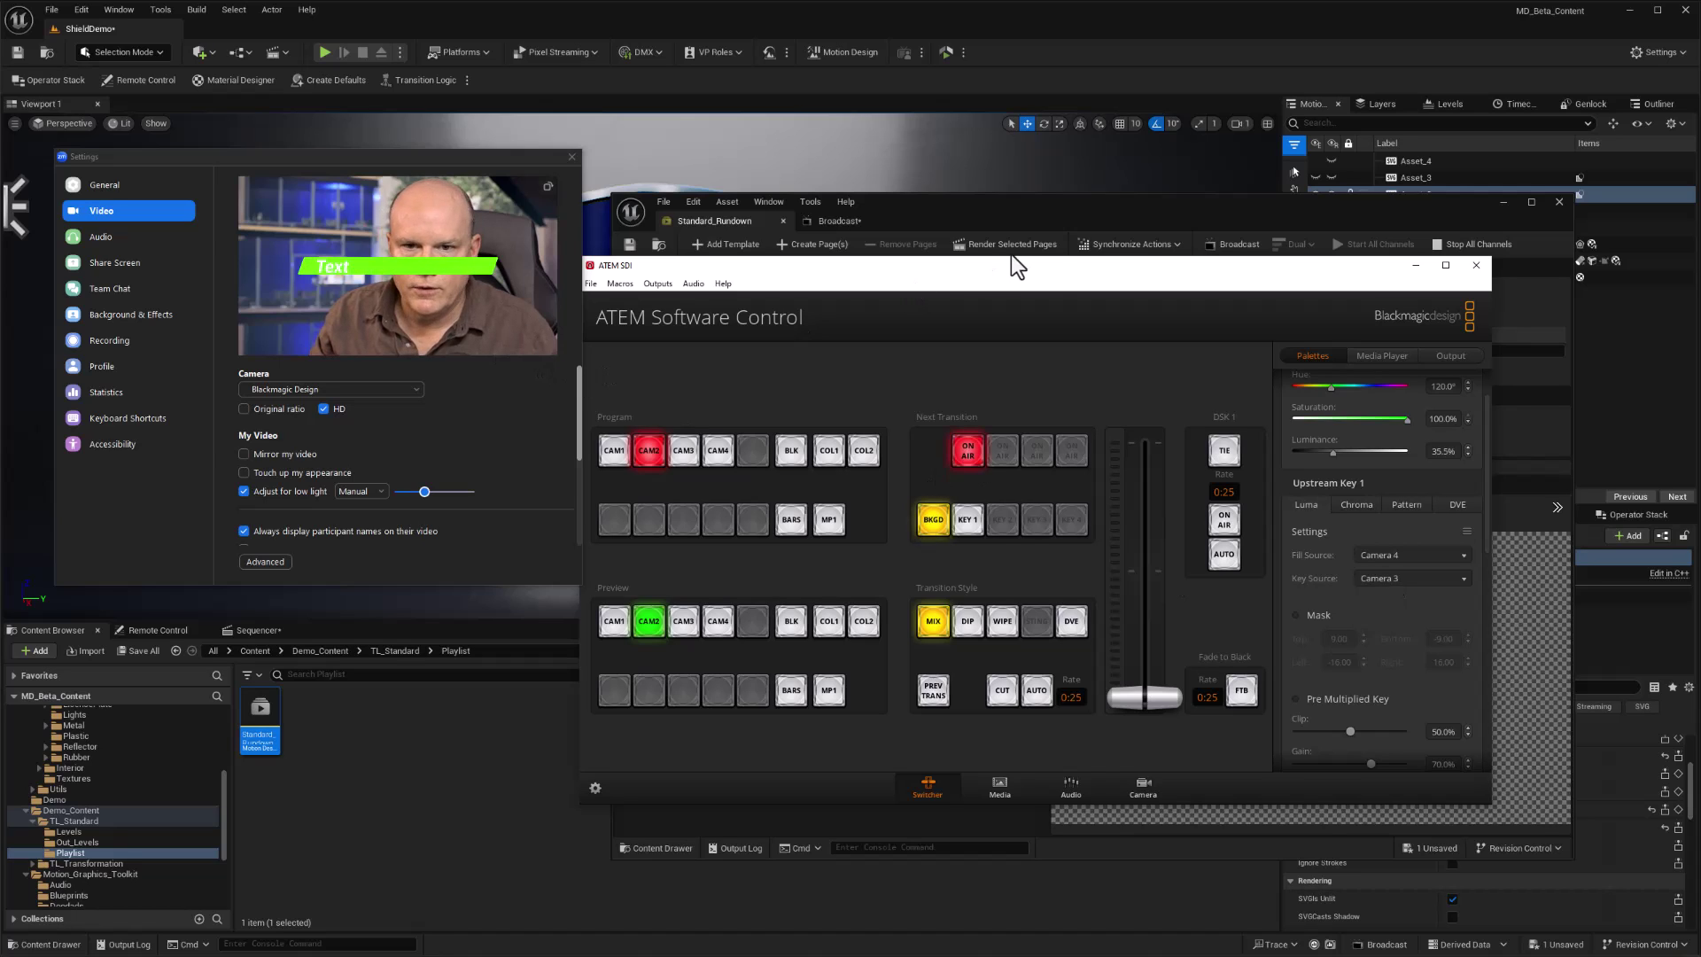
# Return to Standard_Rundown in Unreal Engine, take page 0001 in again, and take it out.
pyautogui.moveTo(1012, 256); pyautogui.dragTo(545, 597)
pyautogui.click(1112, 205)
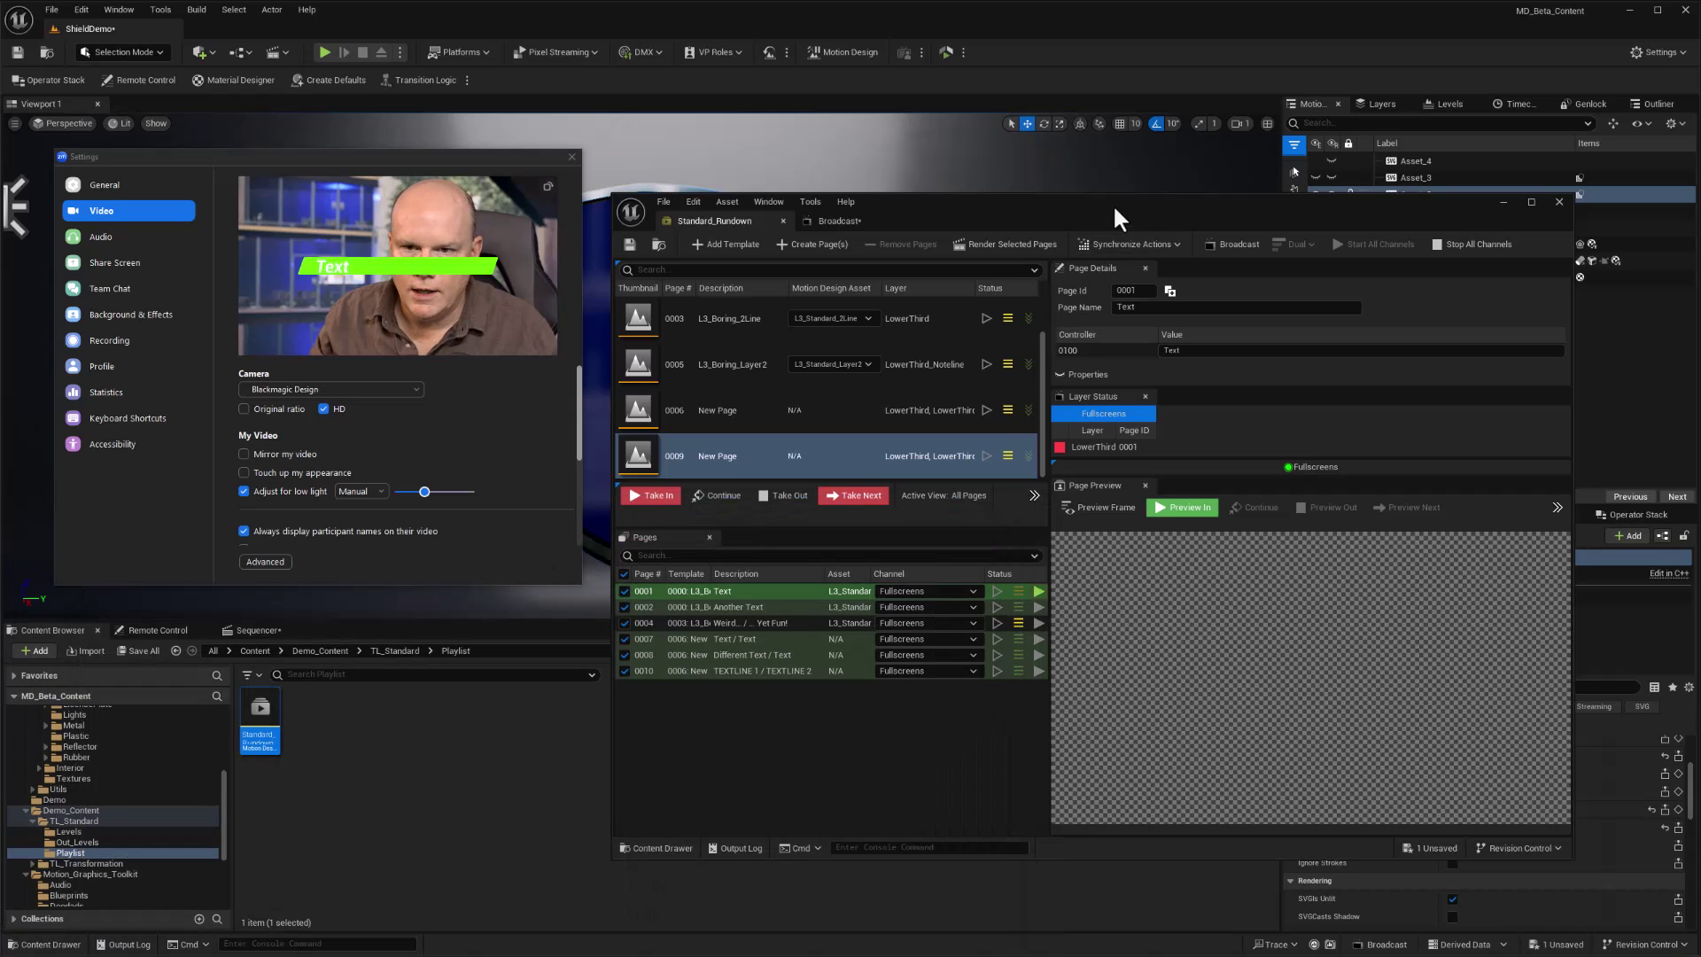
pyautogui.click(653, 496)
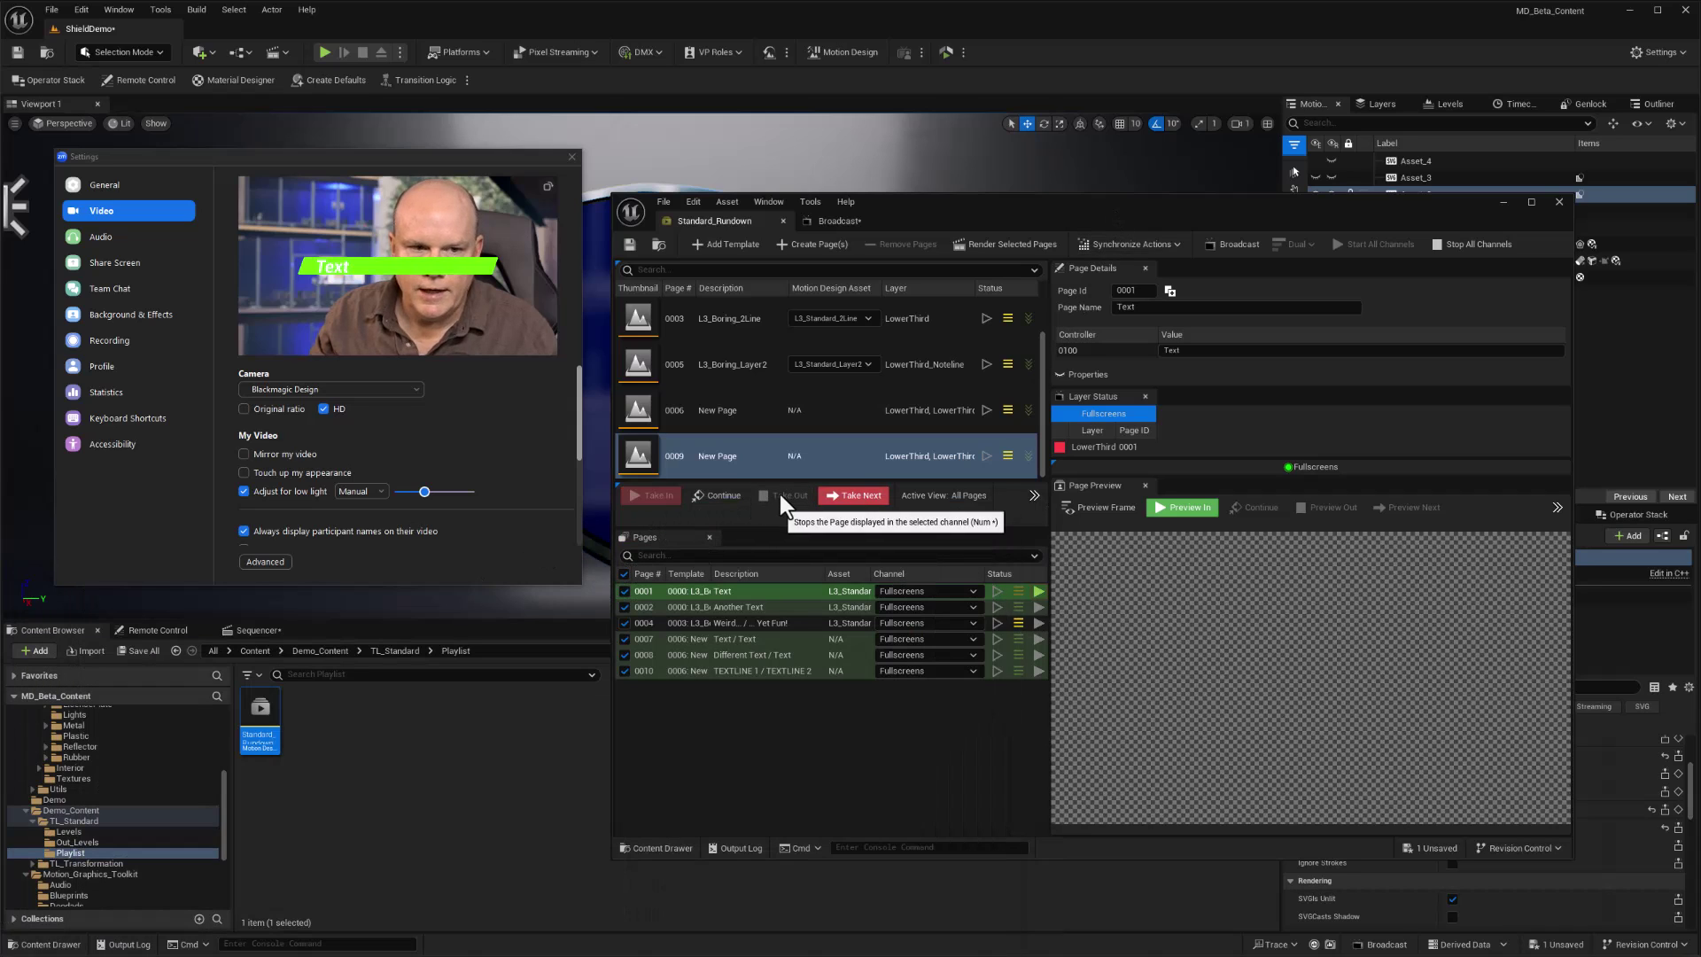
pyautogui.click(779, 494)
# Take page 0007 in and out on the Fullscreens channel over the camera image.
pyautogui.click(734, 638)
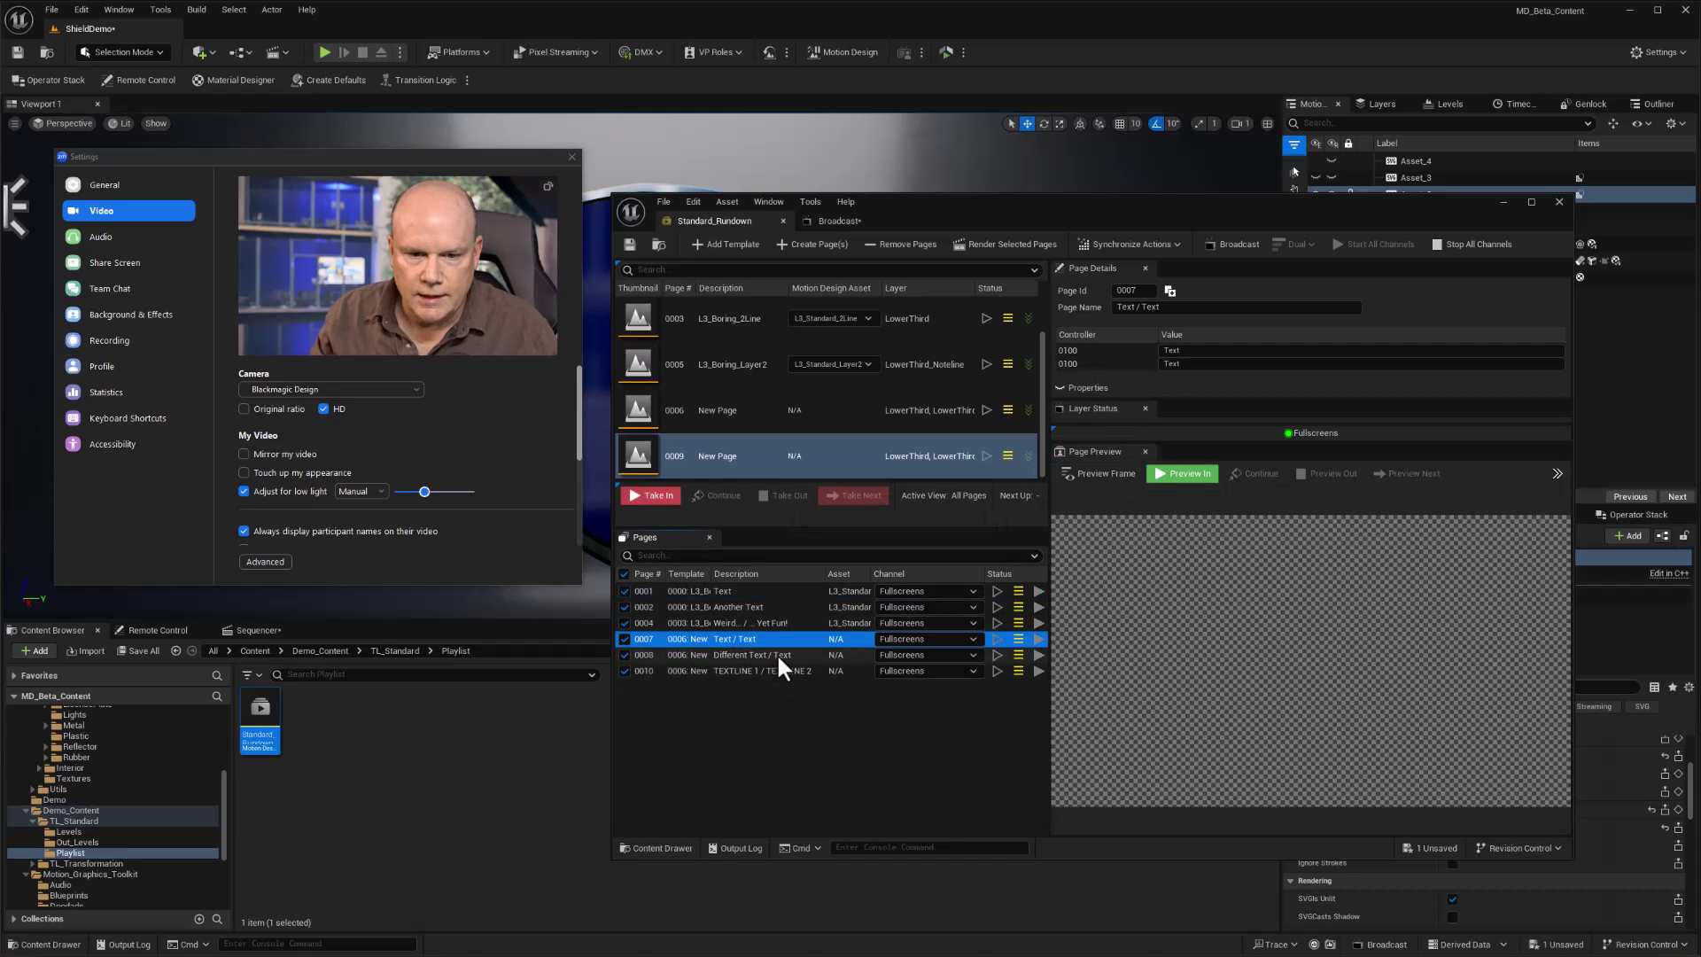
pyautogui.click(641, 500)
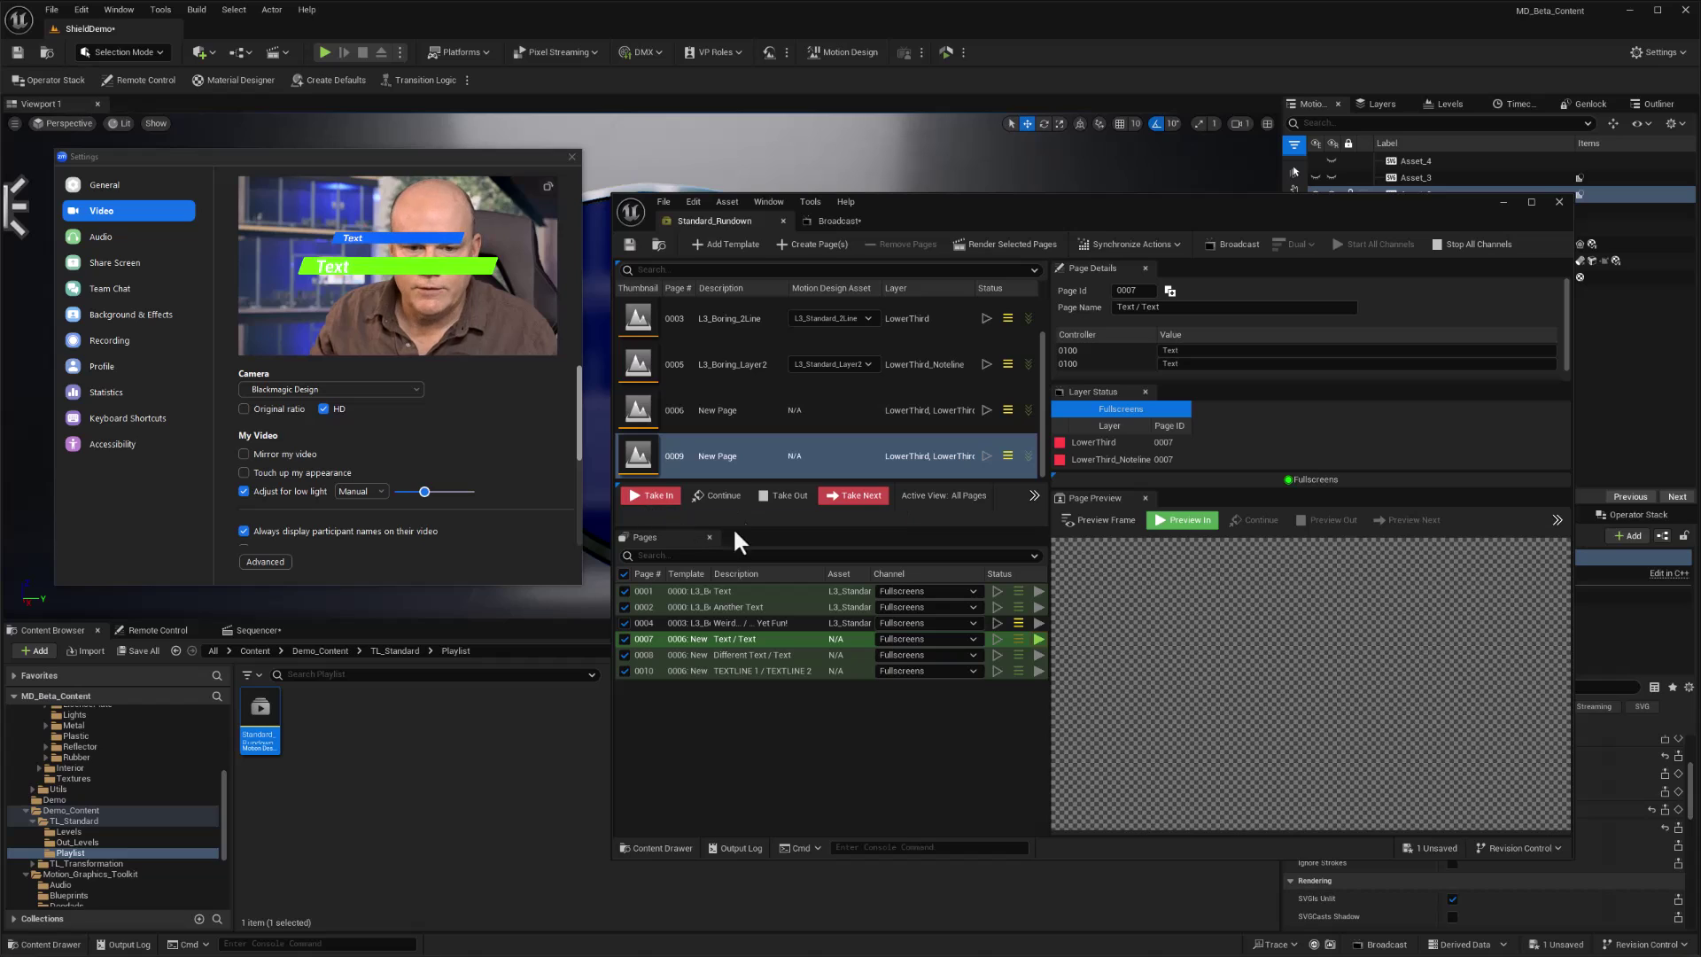
pyautogui.click(769, 495)
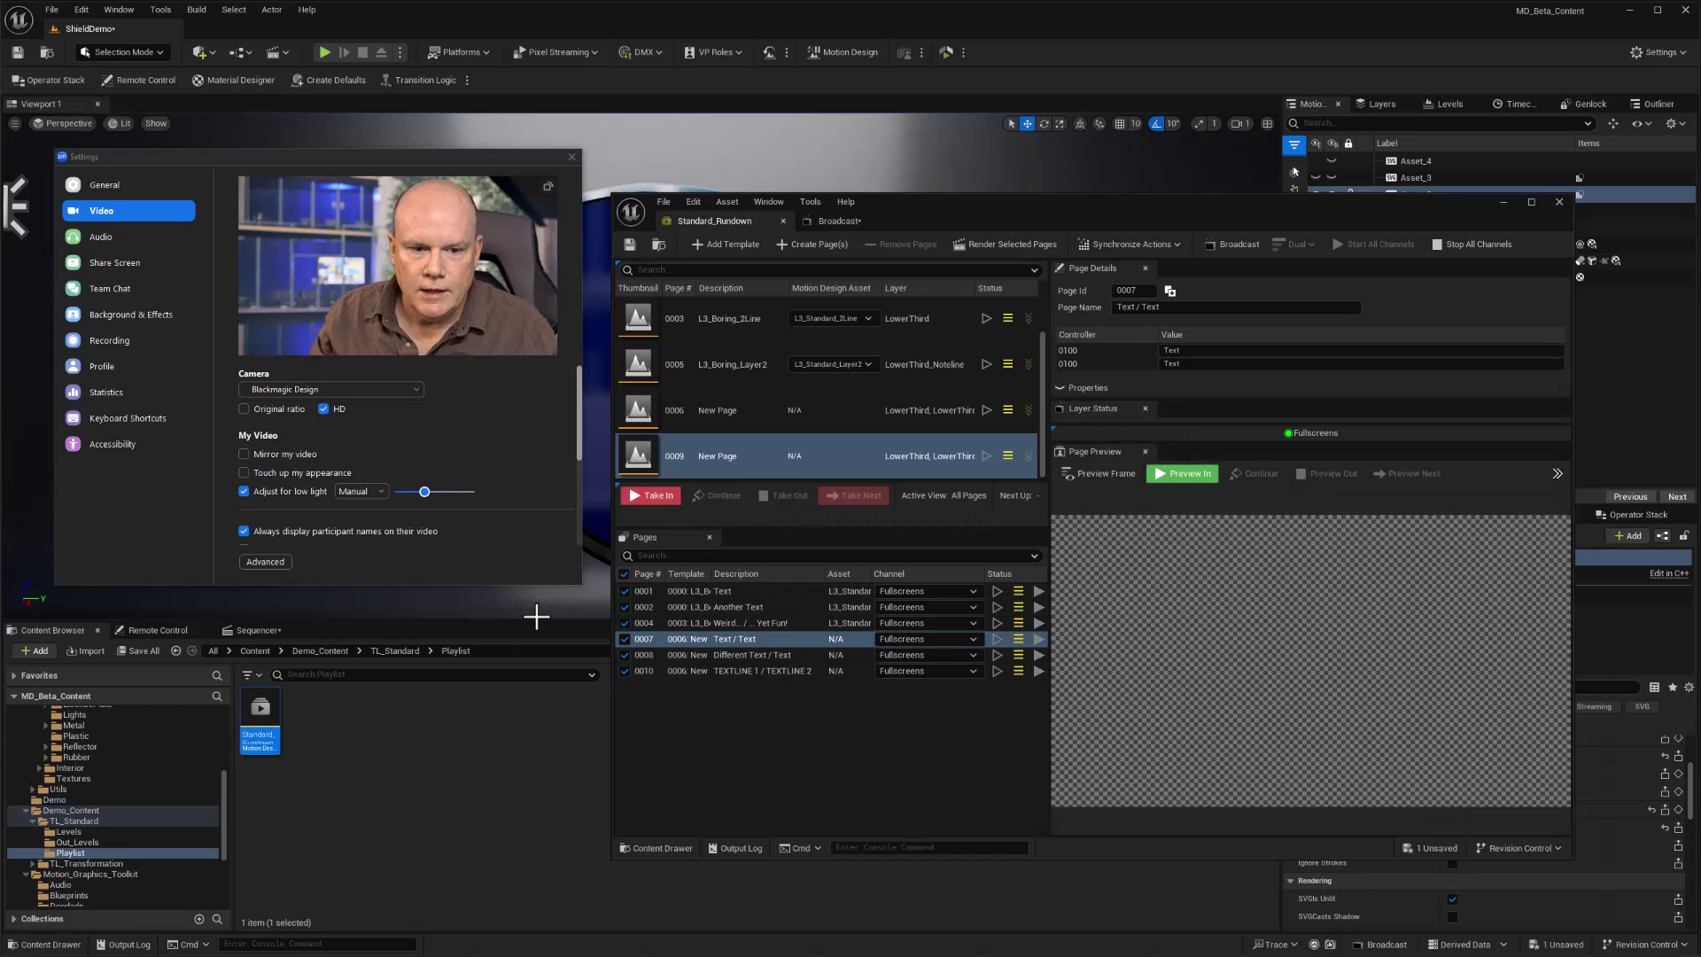
# Switch back to ATEM Software Control, take Upstream Key 1 off air, and collapse its settings.
pyautogui.hotkey('alt', 'Tab')
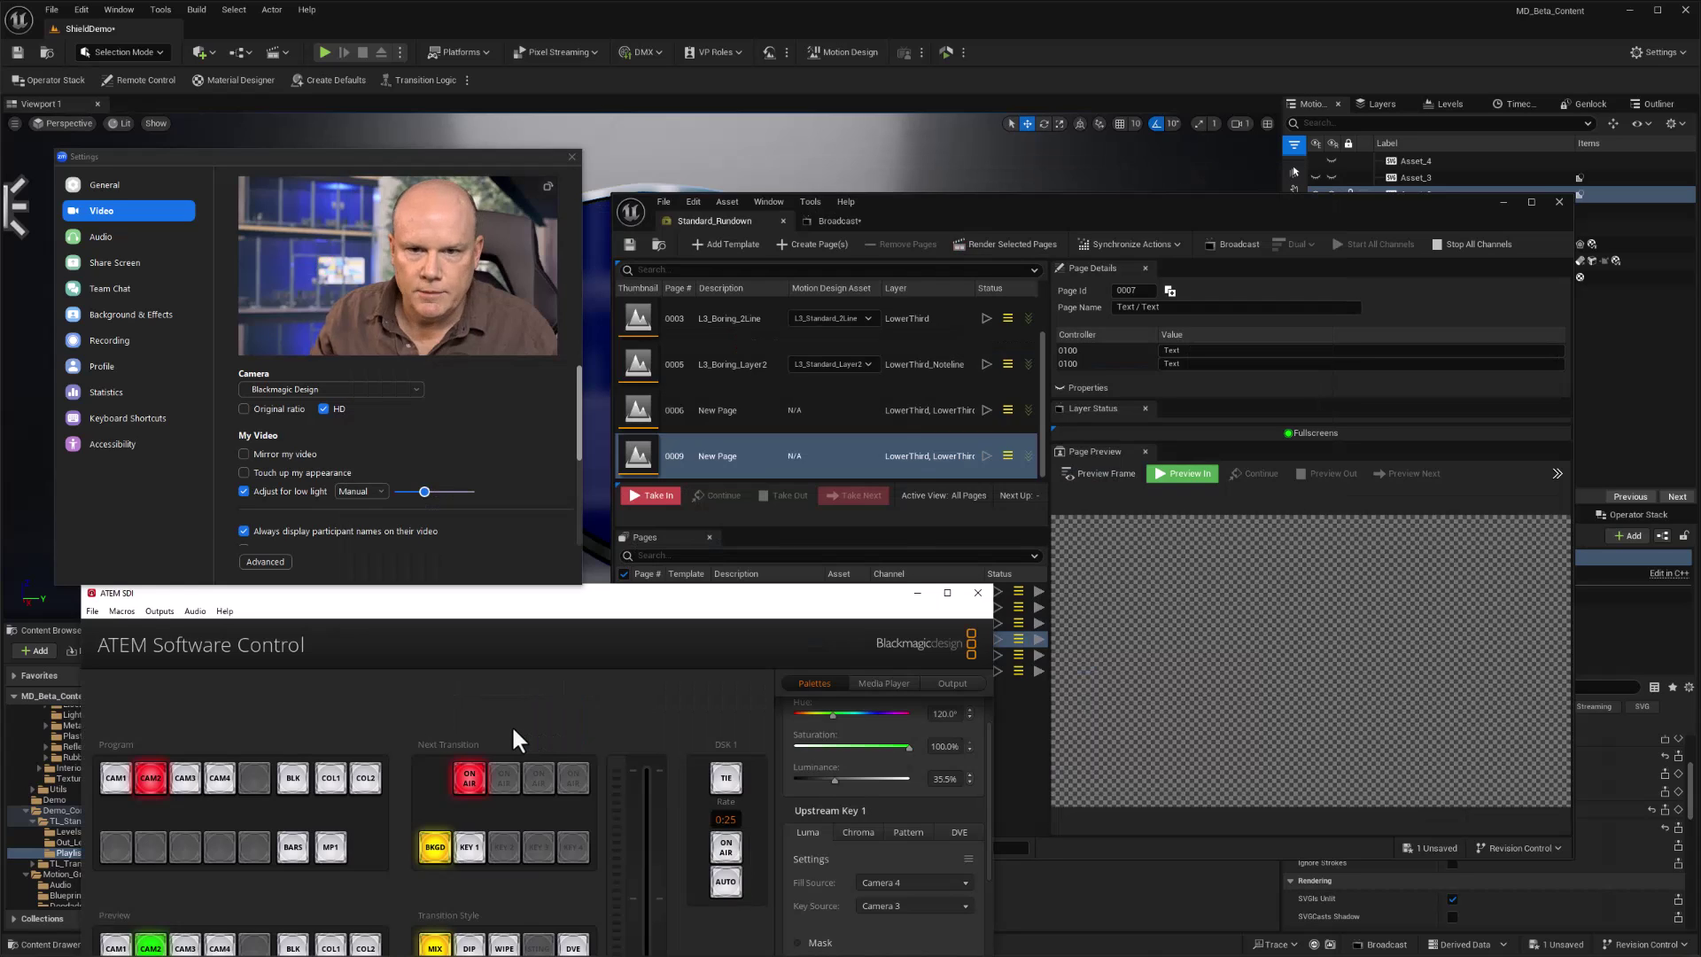
pyautogui.moveTo(631, 597); pyautogui.dragTo(1128, 236)
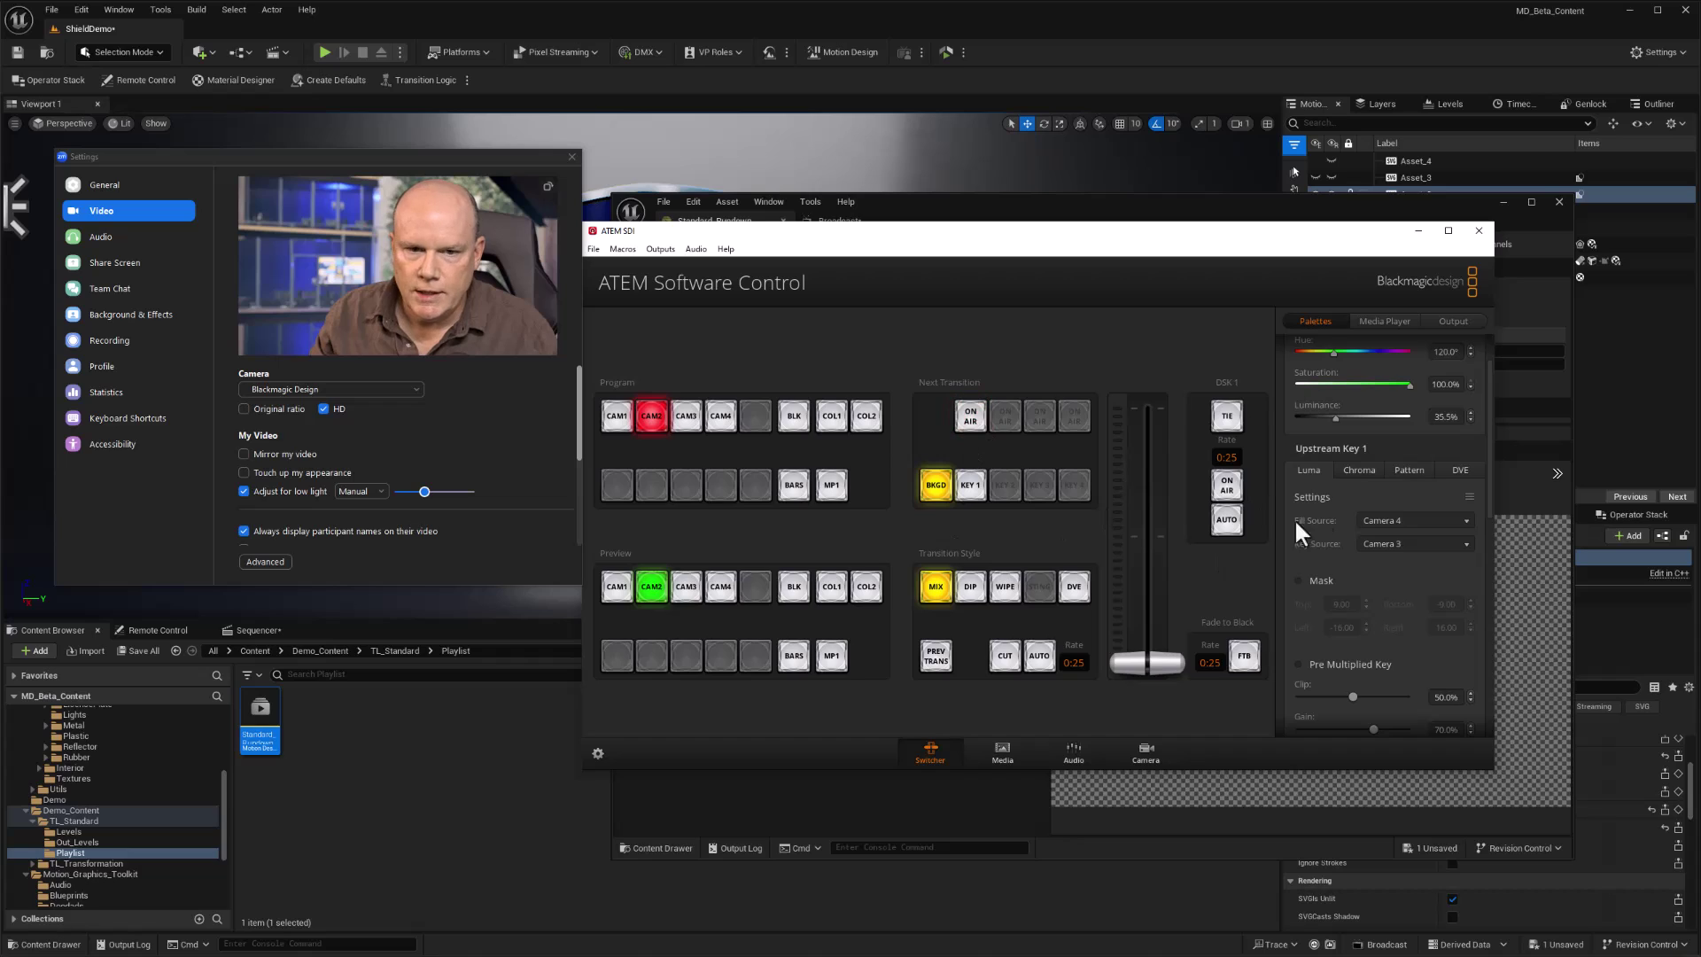
pyautogui.scroll(2, 1331, 451)
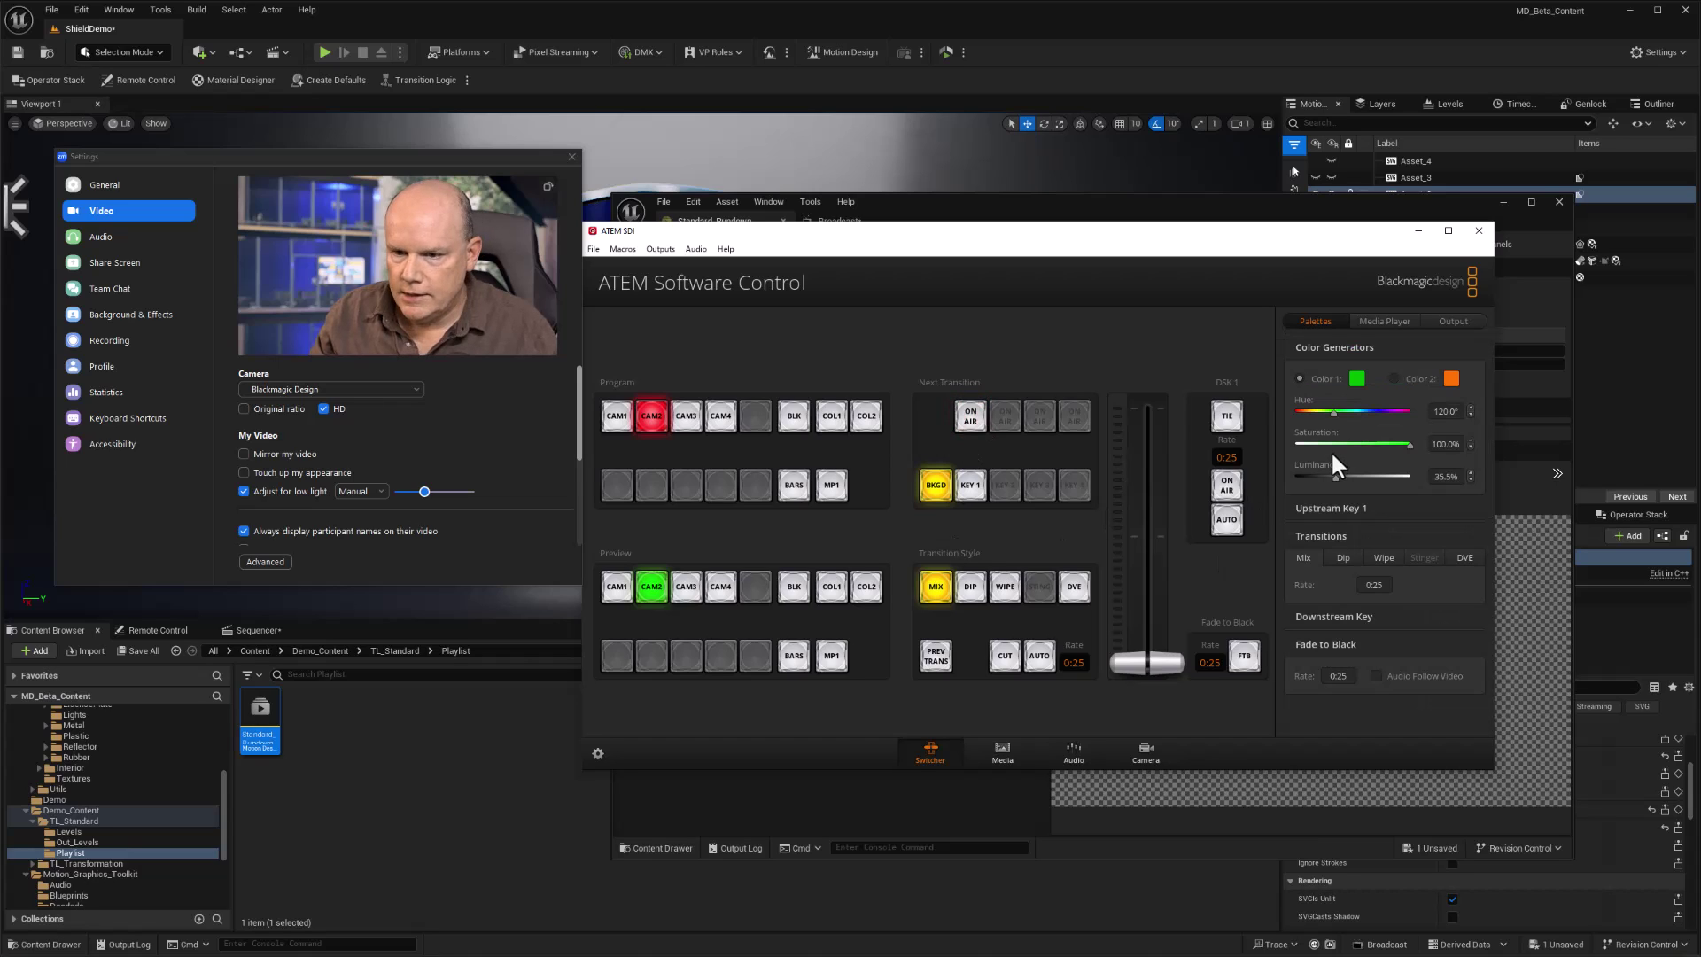
# Check that Downstream Key 1 uses Camera 4 as fill source and Camera 3 as key source, and put DSK 1 on air.
pyautogui.click(1327, 614)
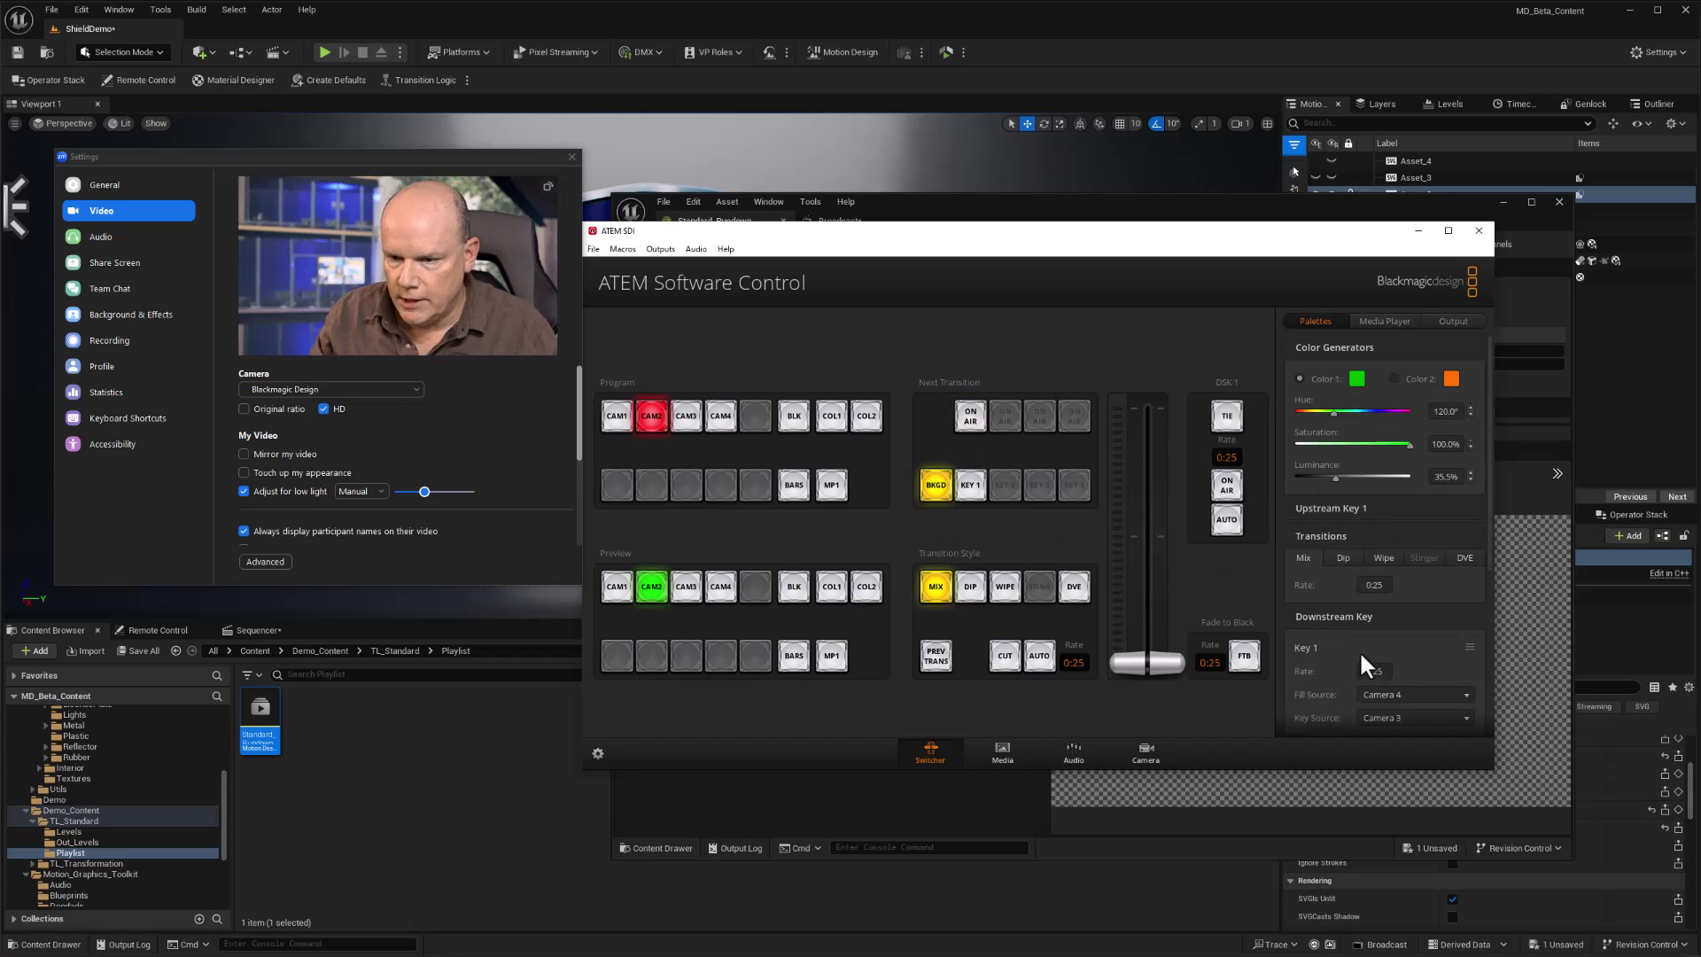
pyautogui.scroll(-2, 1356, 647)
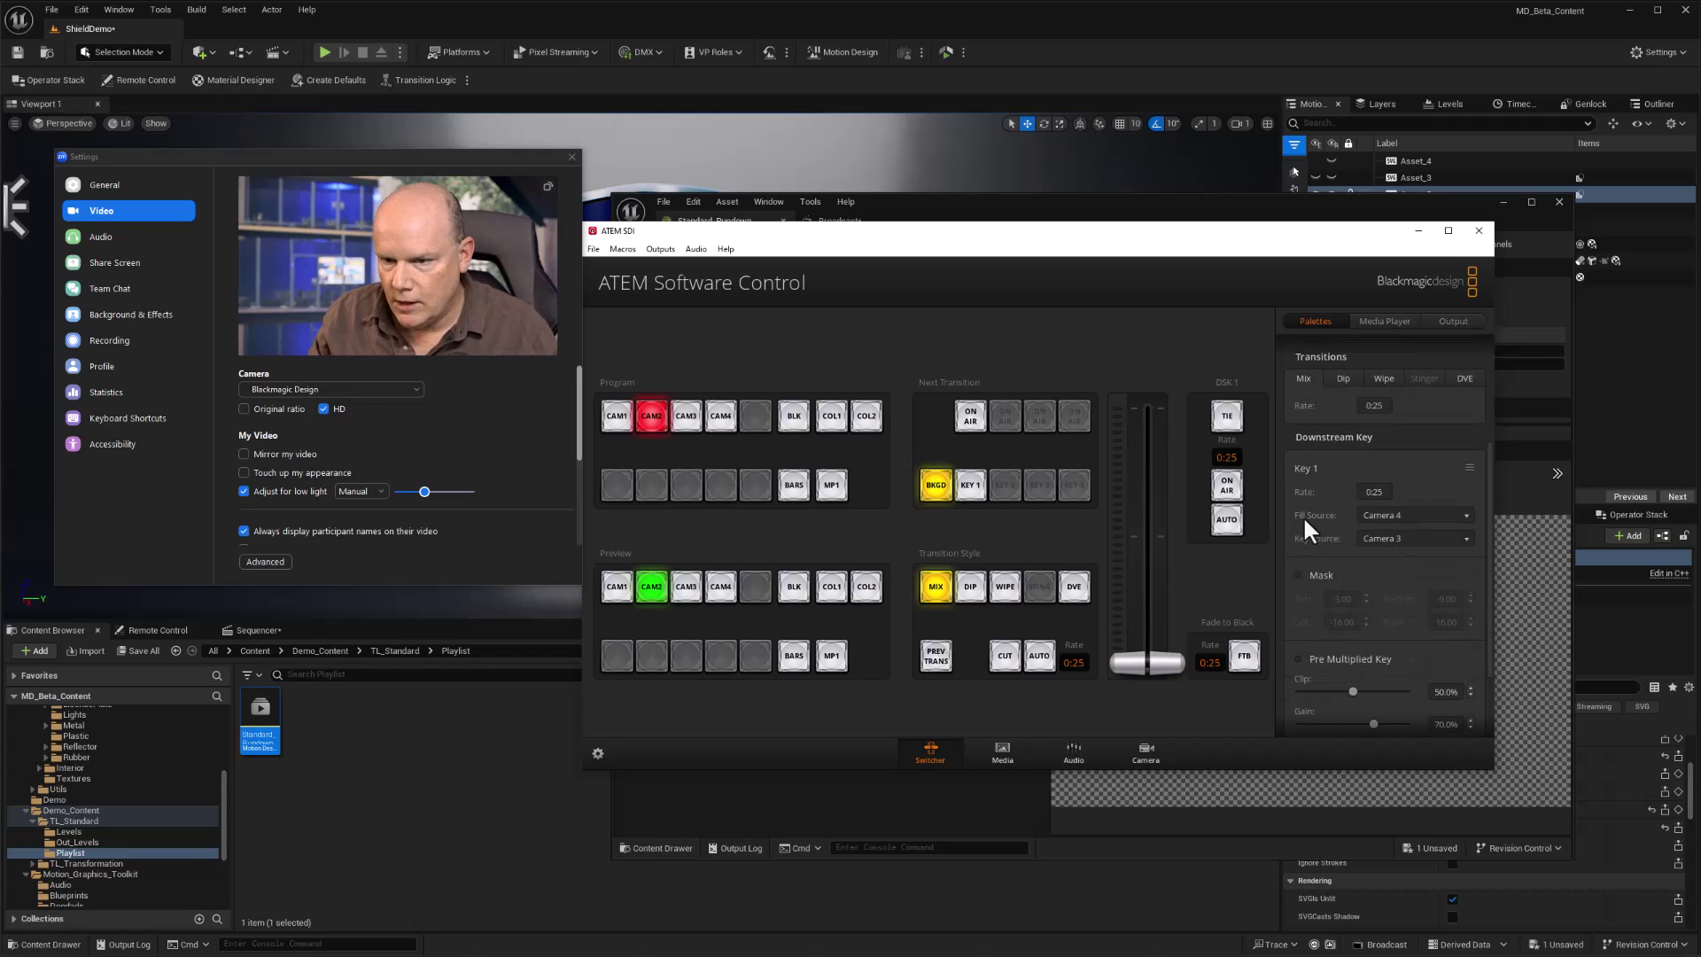
pyautogui.click(1397, 515)
pyautogui.click(1417, 514)
pyautogui.click(1401, 537)
pyautogui.click(1407, 539)
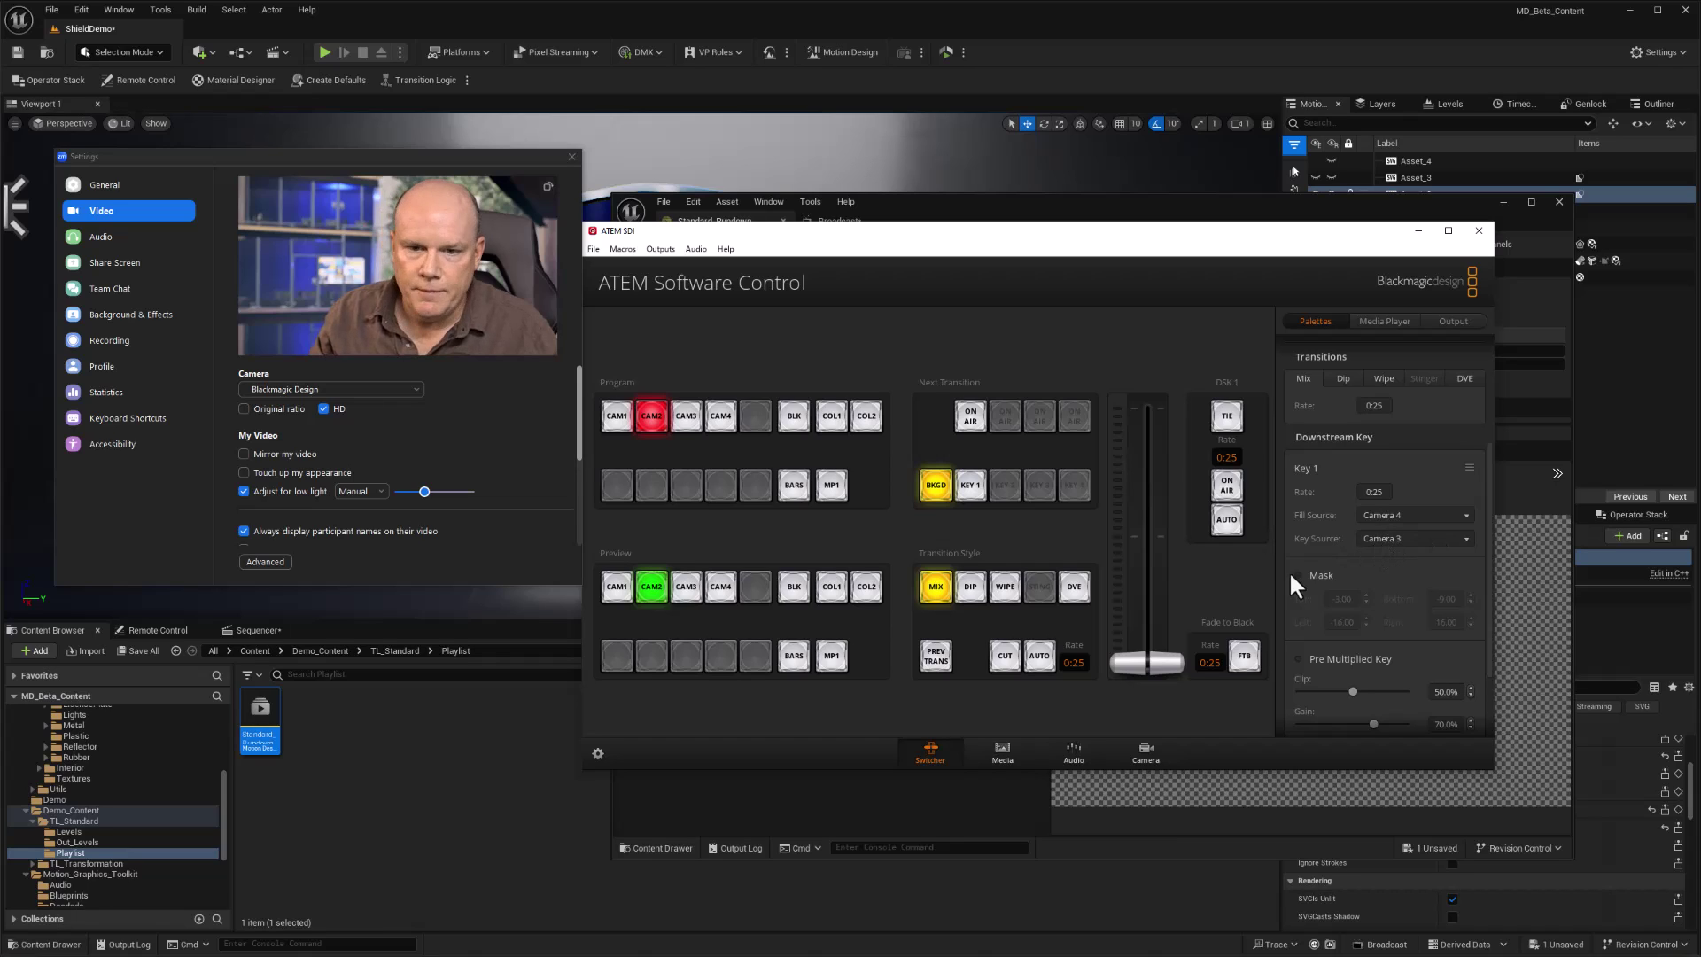
pyautogui.click(1226, 484)
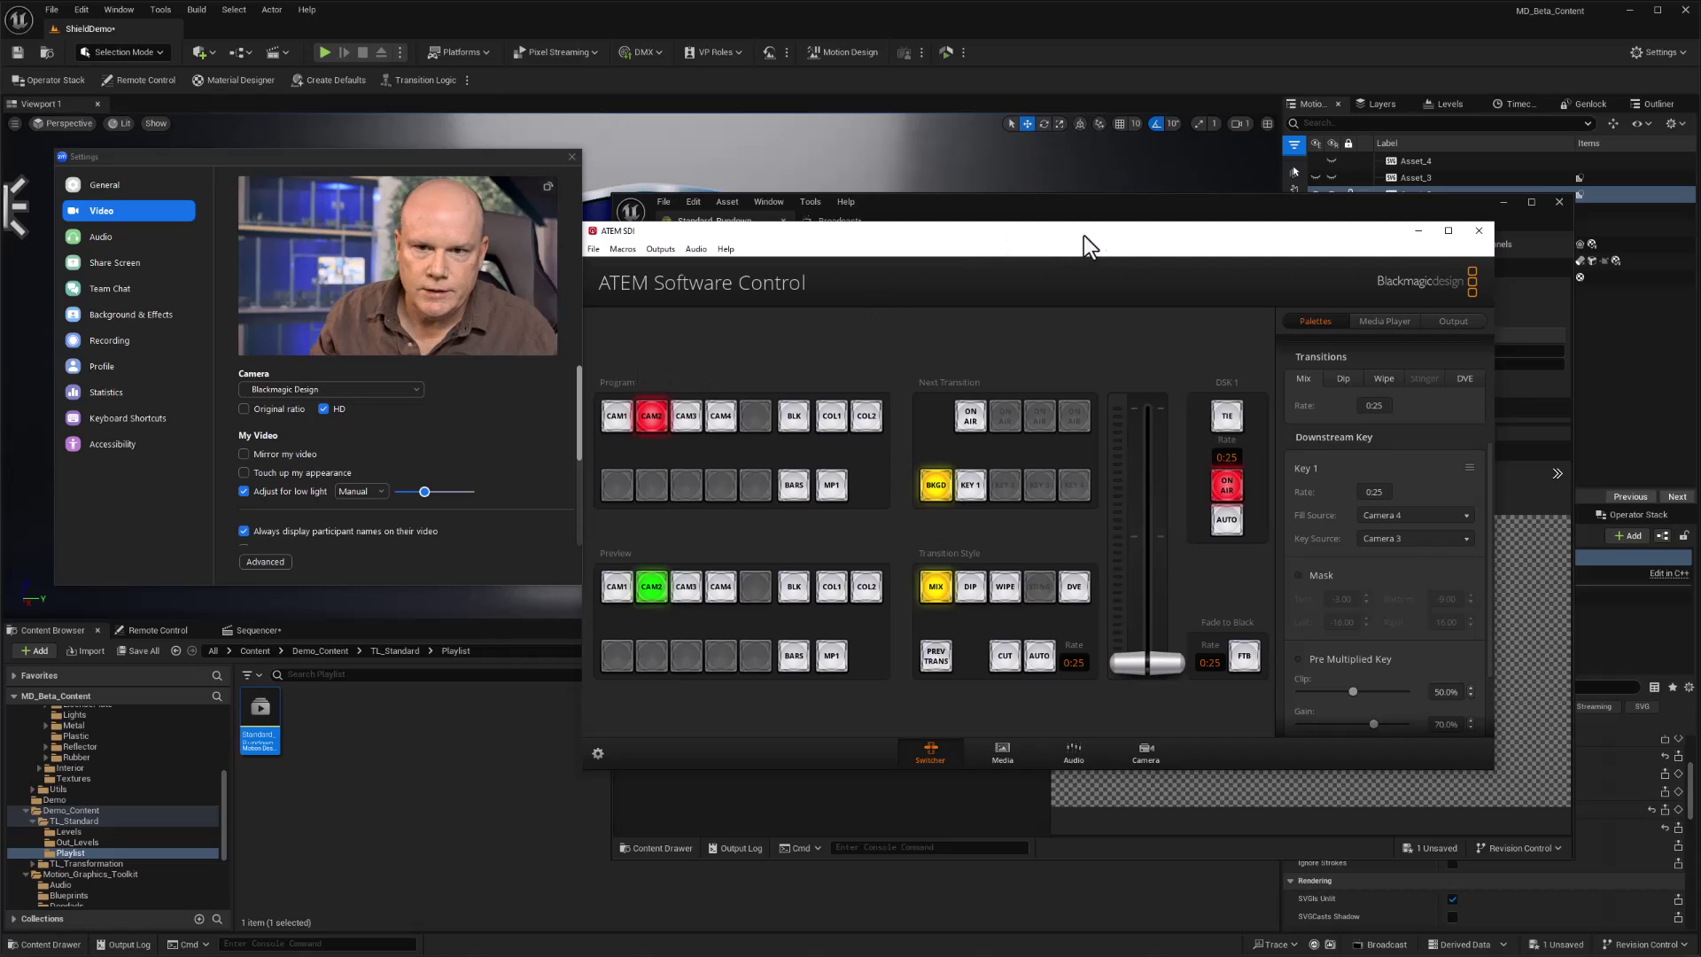
# Return to Unreal Engine, look at the Broadcast channel setup, and take page 0007 in from Standard_Rundown.
pyautogui.moveTo(1238, 252); pyautogui.dragTo(1248, 577)
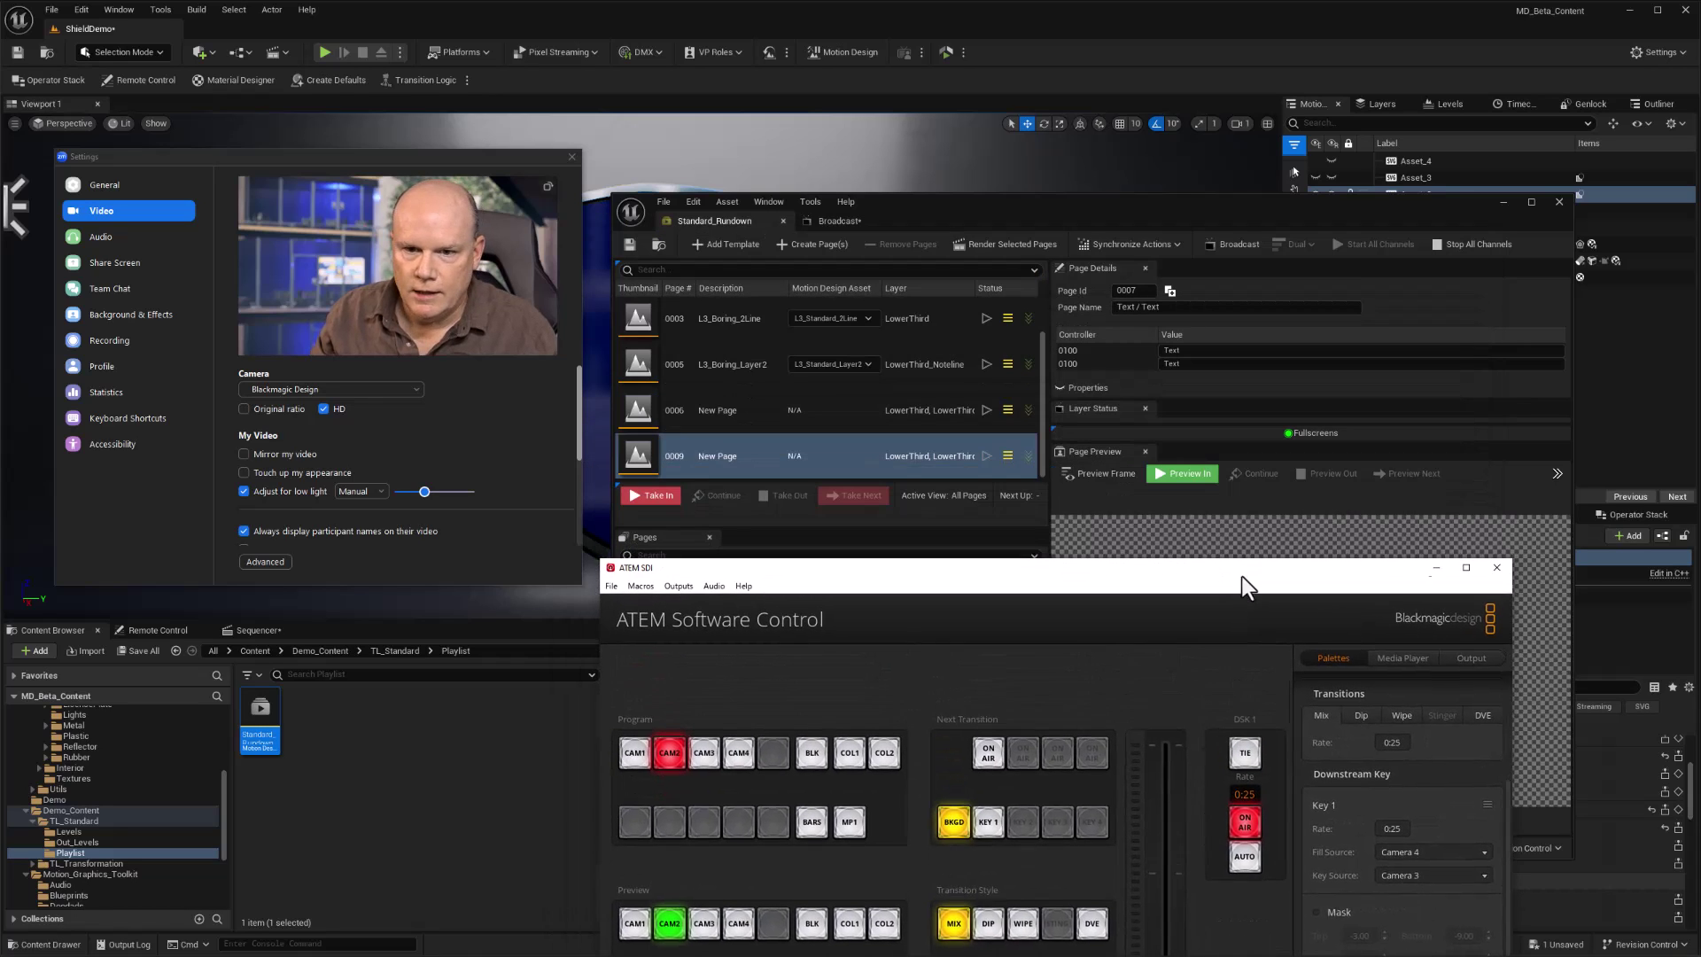
pyautogui.click(834, 222)
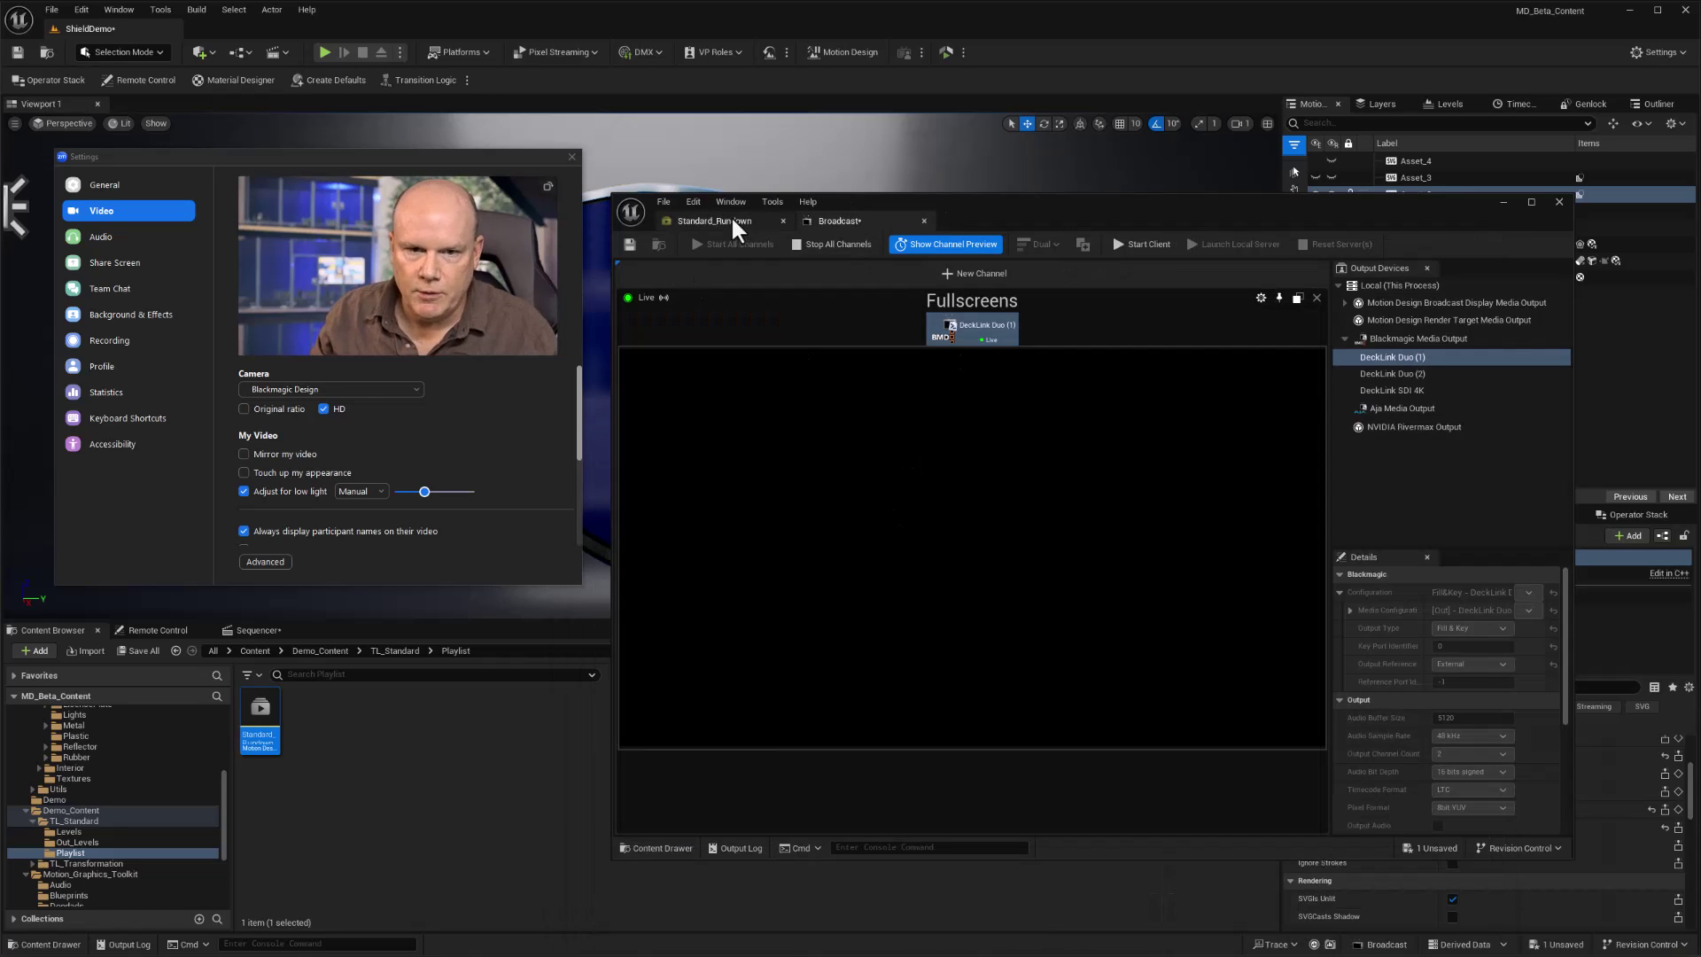
pyautogui.click(720, 220)
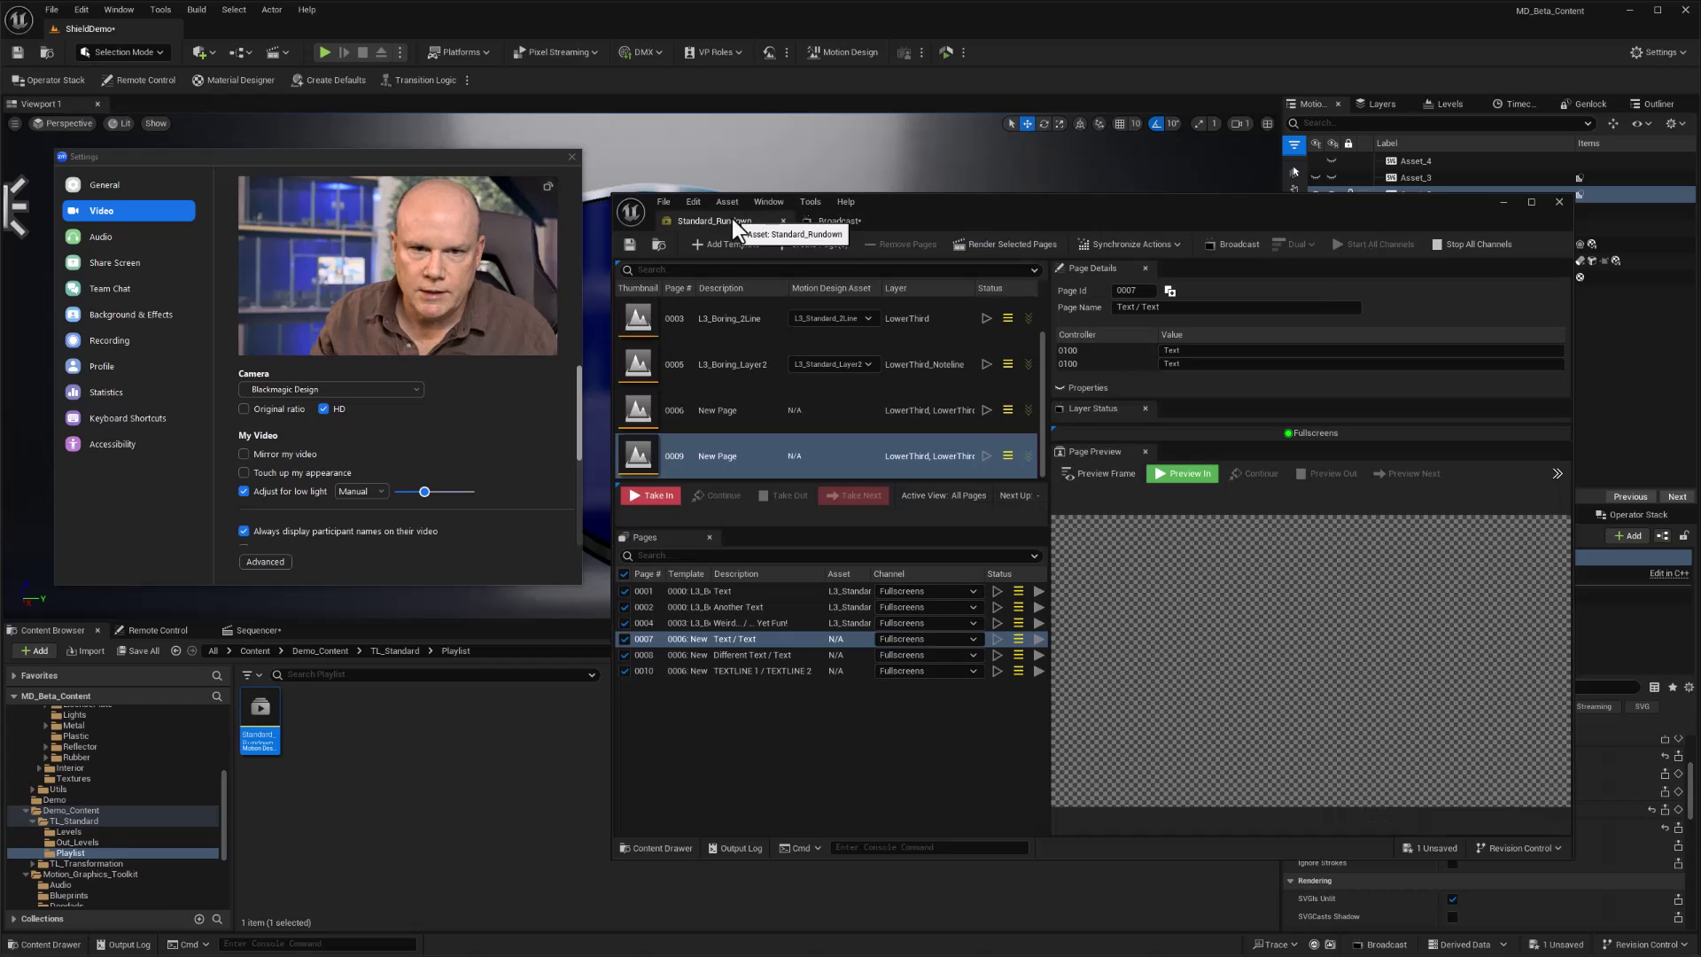
pyautogui.click(650, 500)
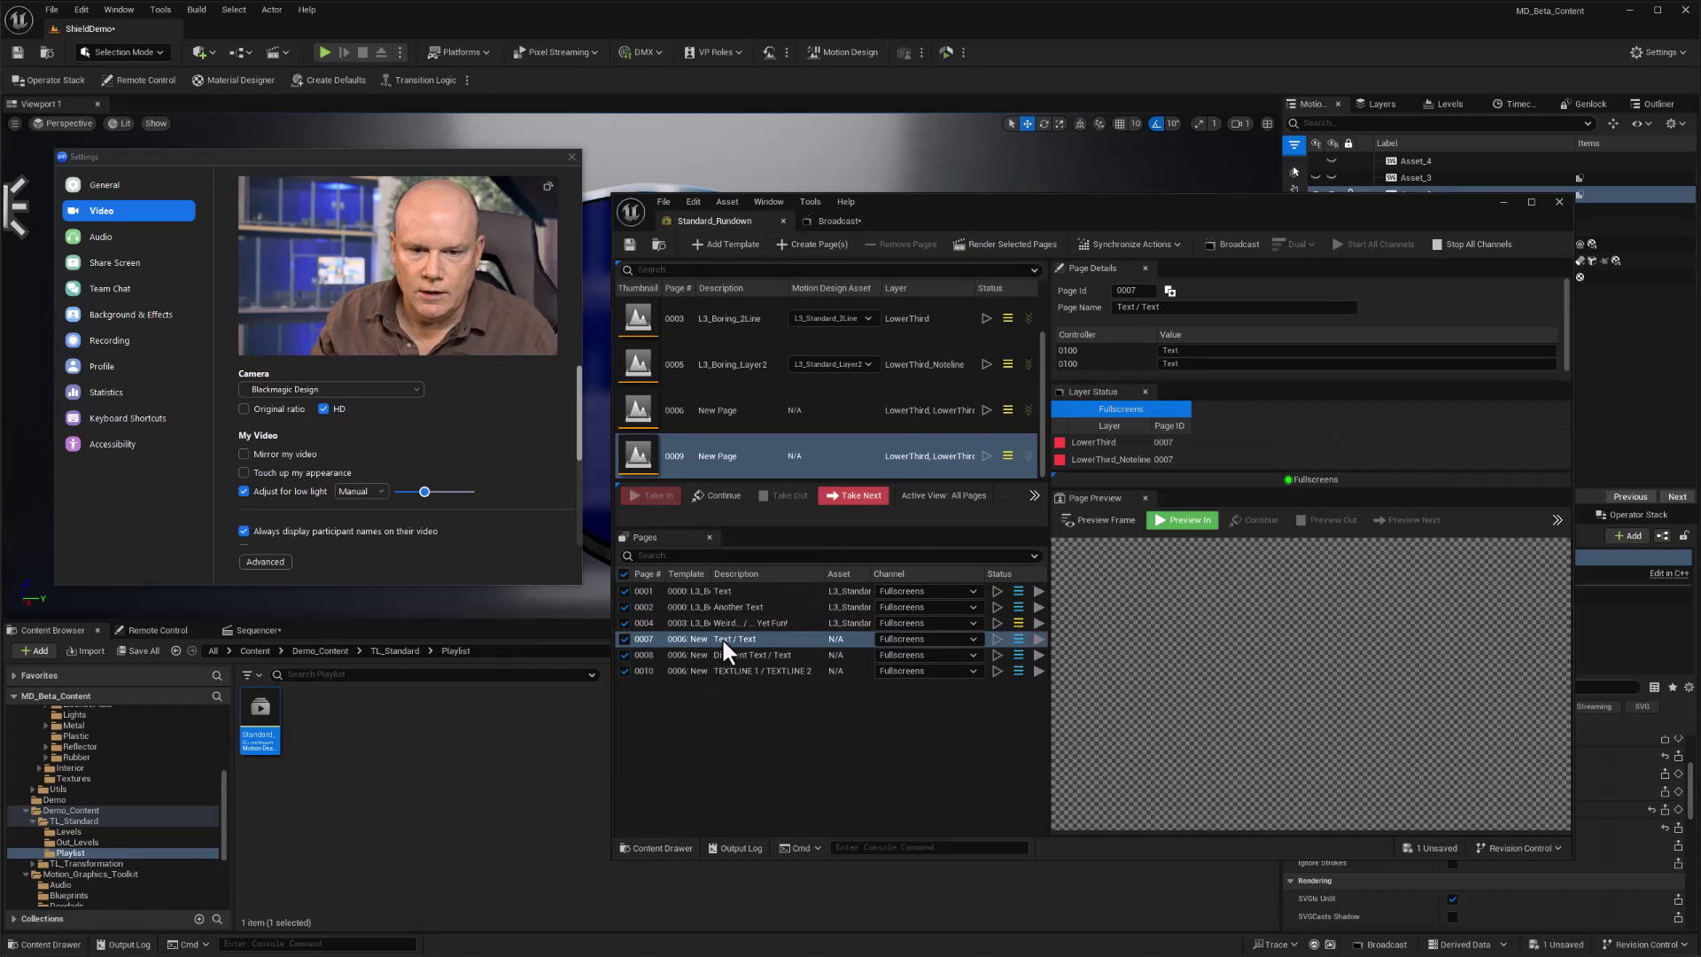
# Switch to ATEM Software Control and run DSK 1's auto transition to fade the graphics off and back on air.
pyautogui.hotkey('alt', 'Tab')
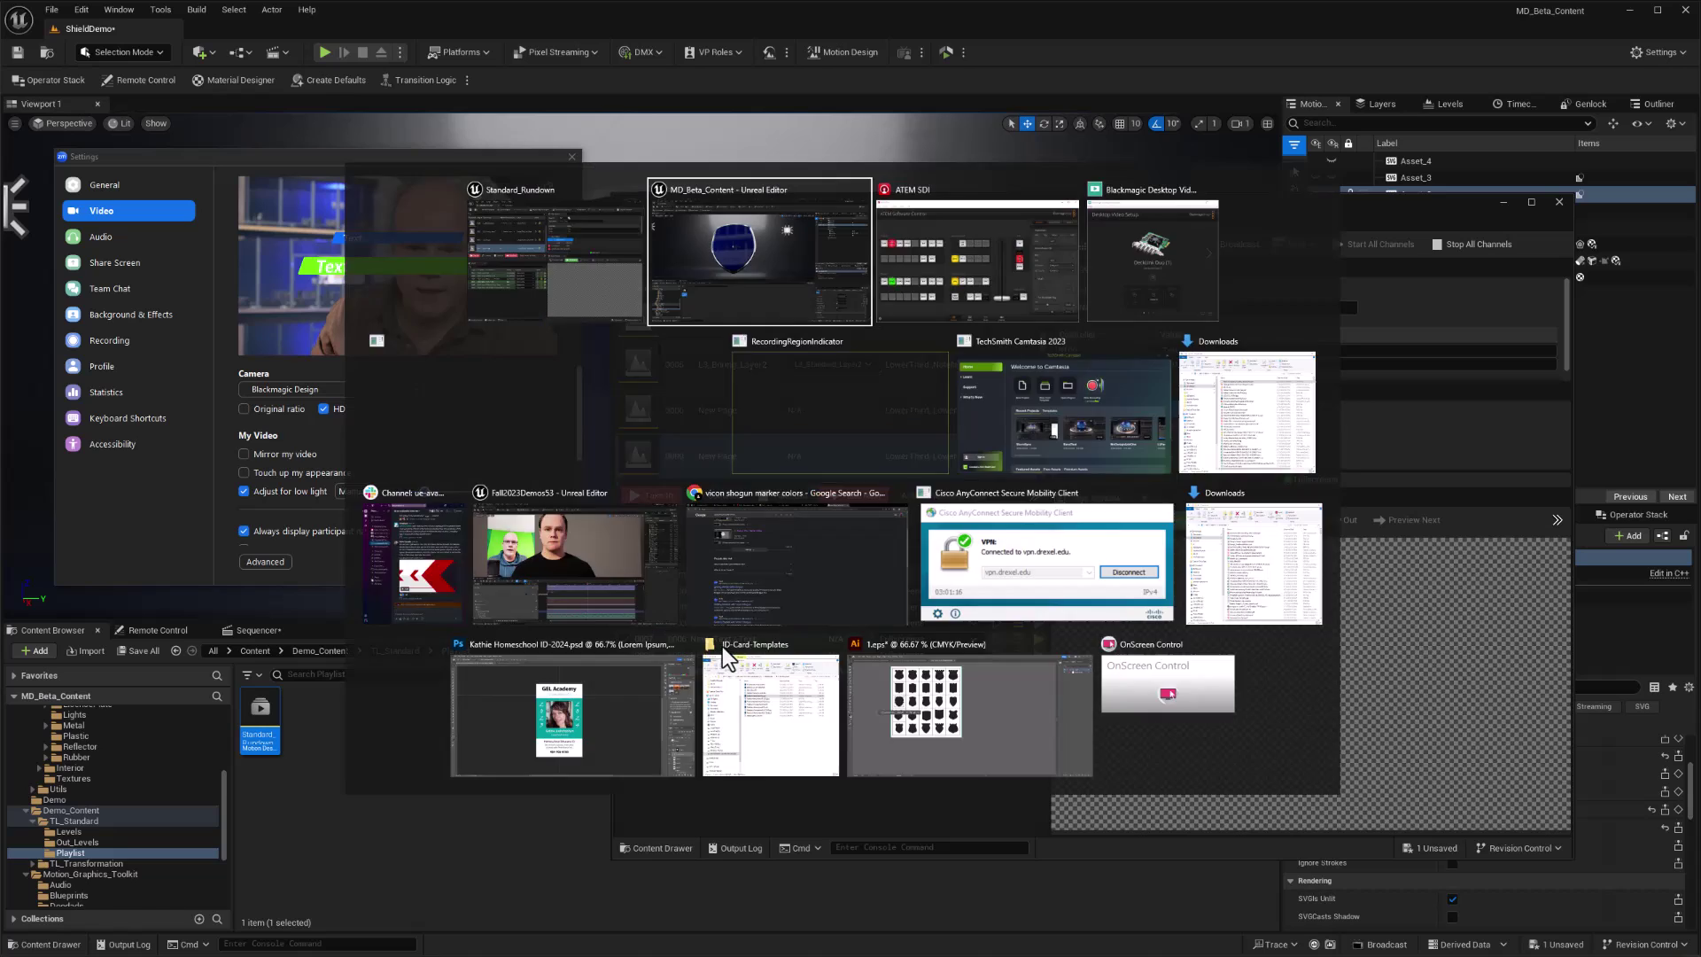
pyautogui.hotkey('alt', 'Tab')
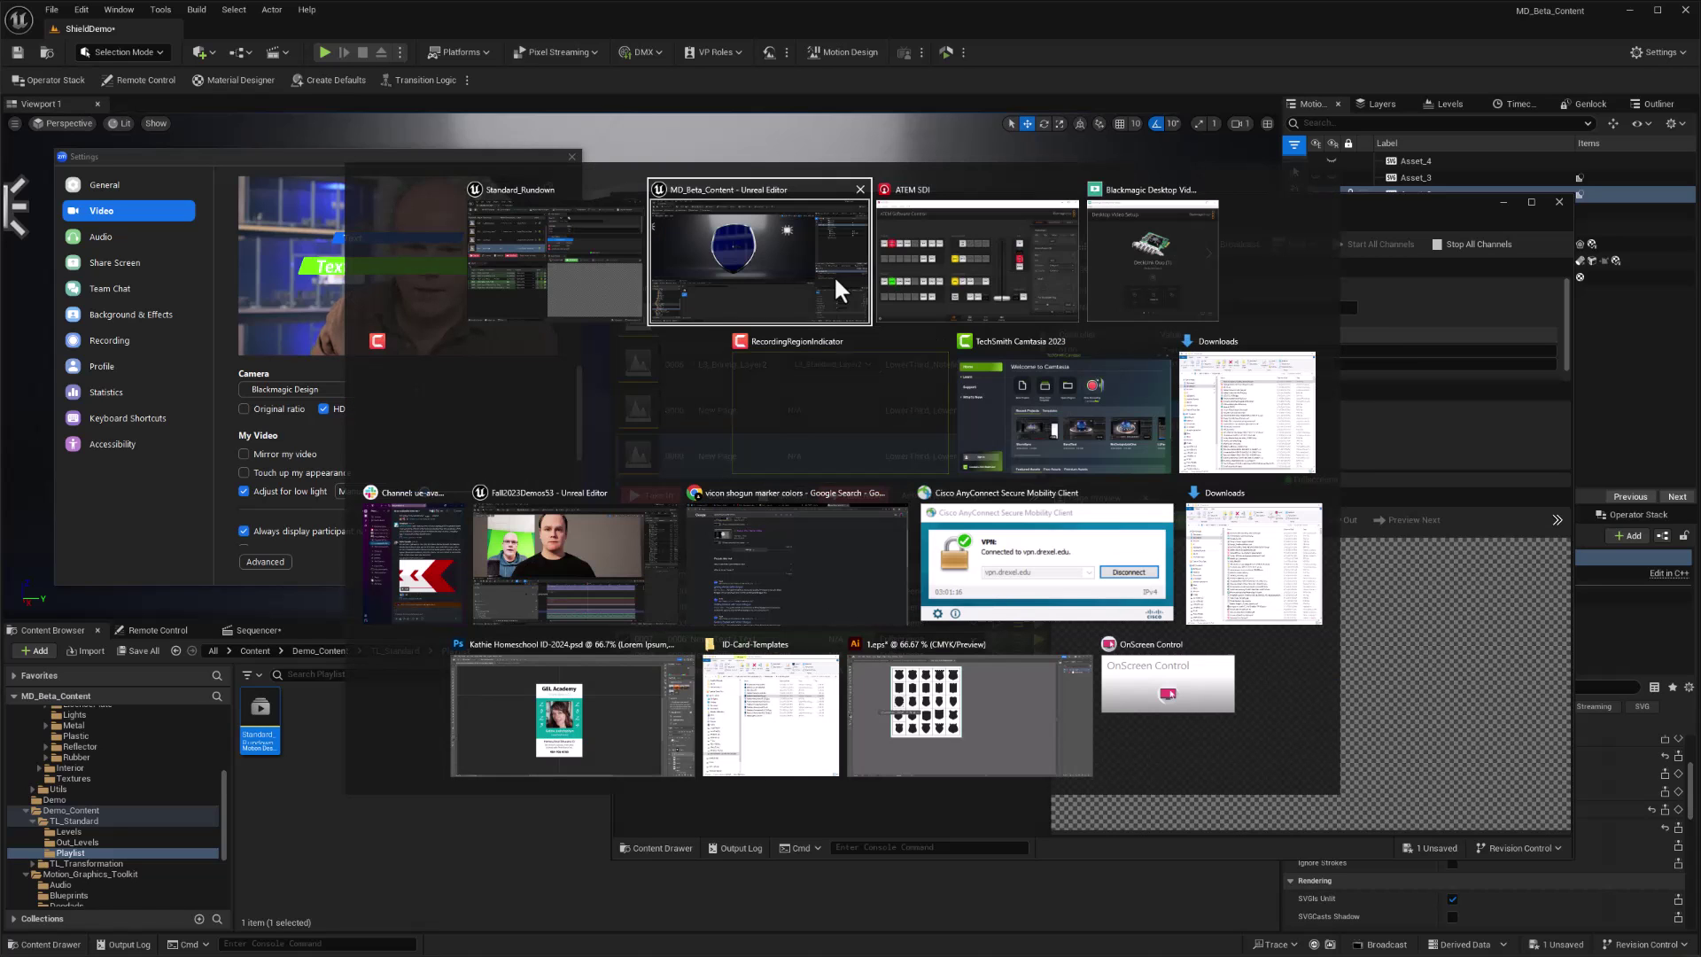
pyautogui.click(939, 209)
pyautogui.moveTo(1193, 603); pyautogui.dragTo(1203, 322)
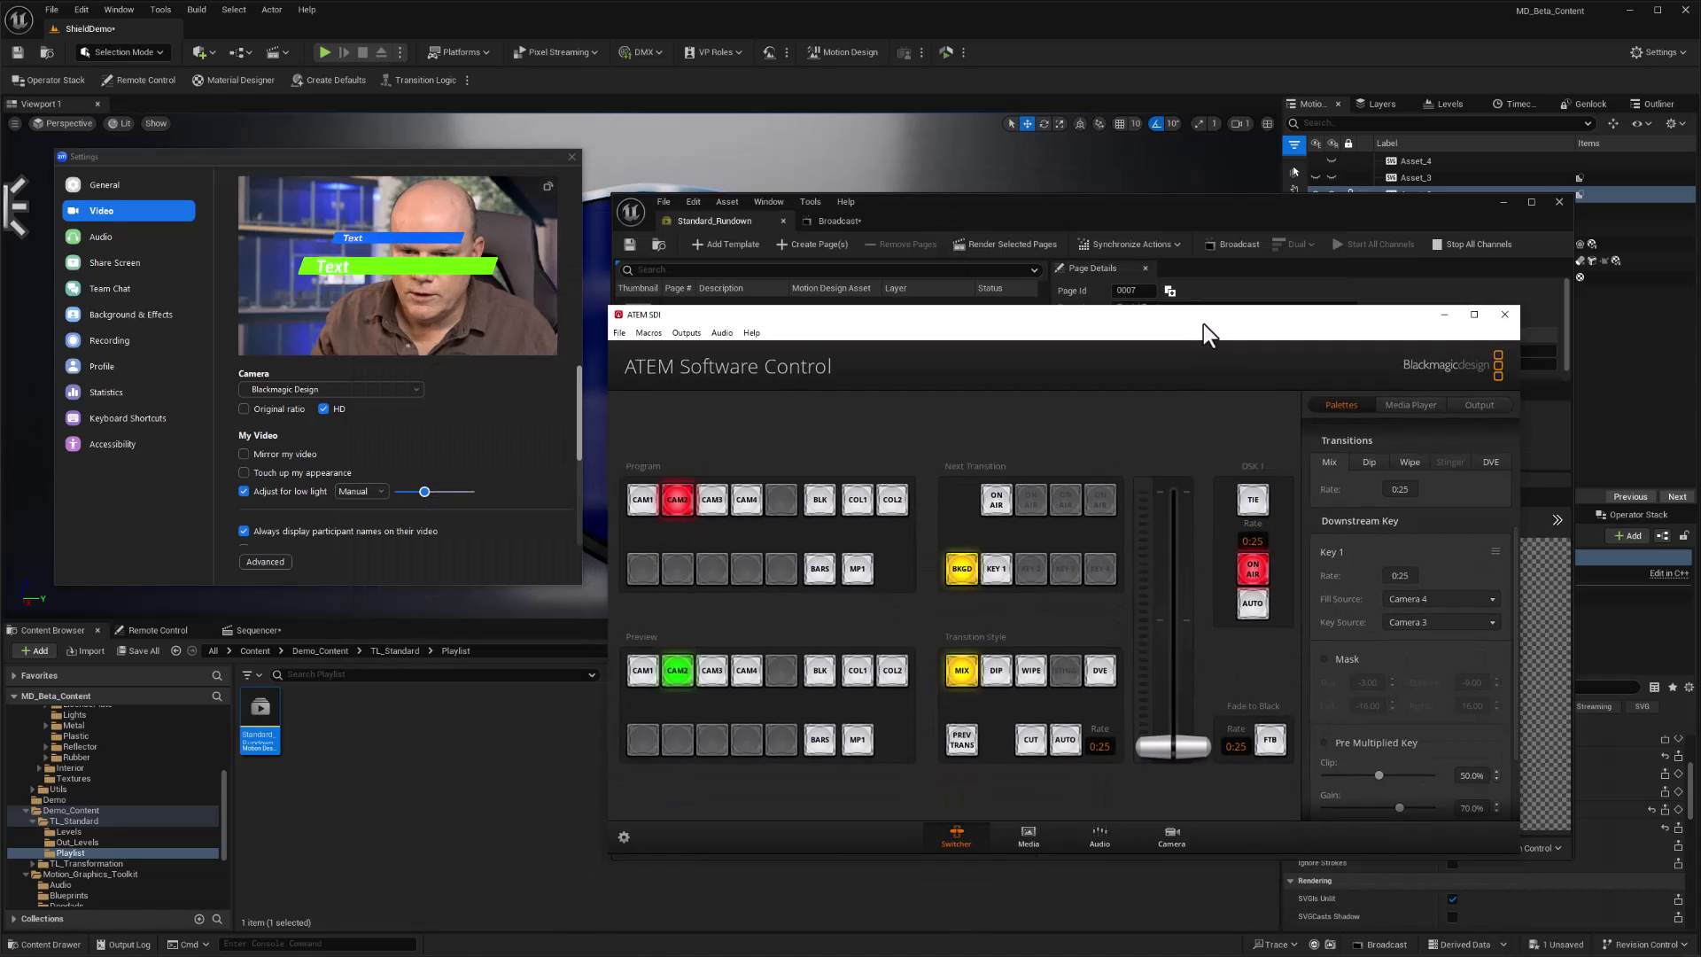
pyautogui.click(1253, 604)
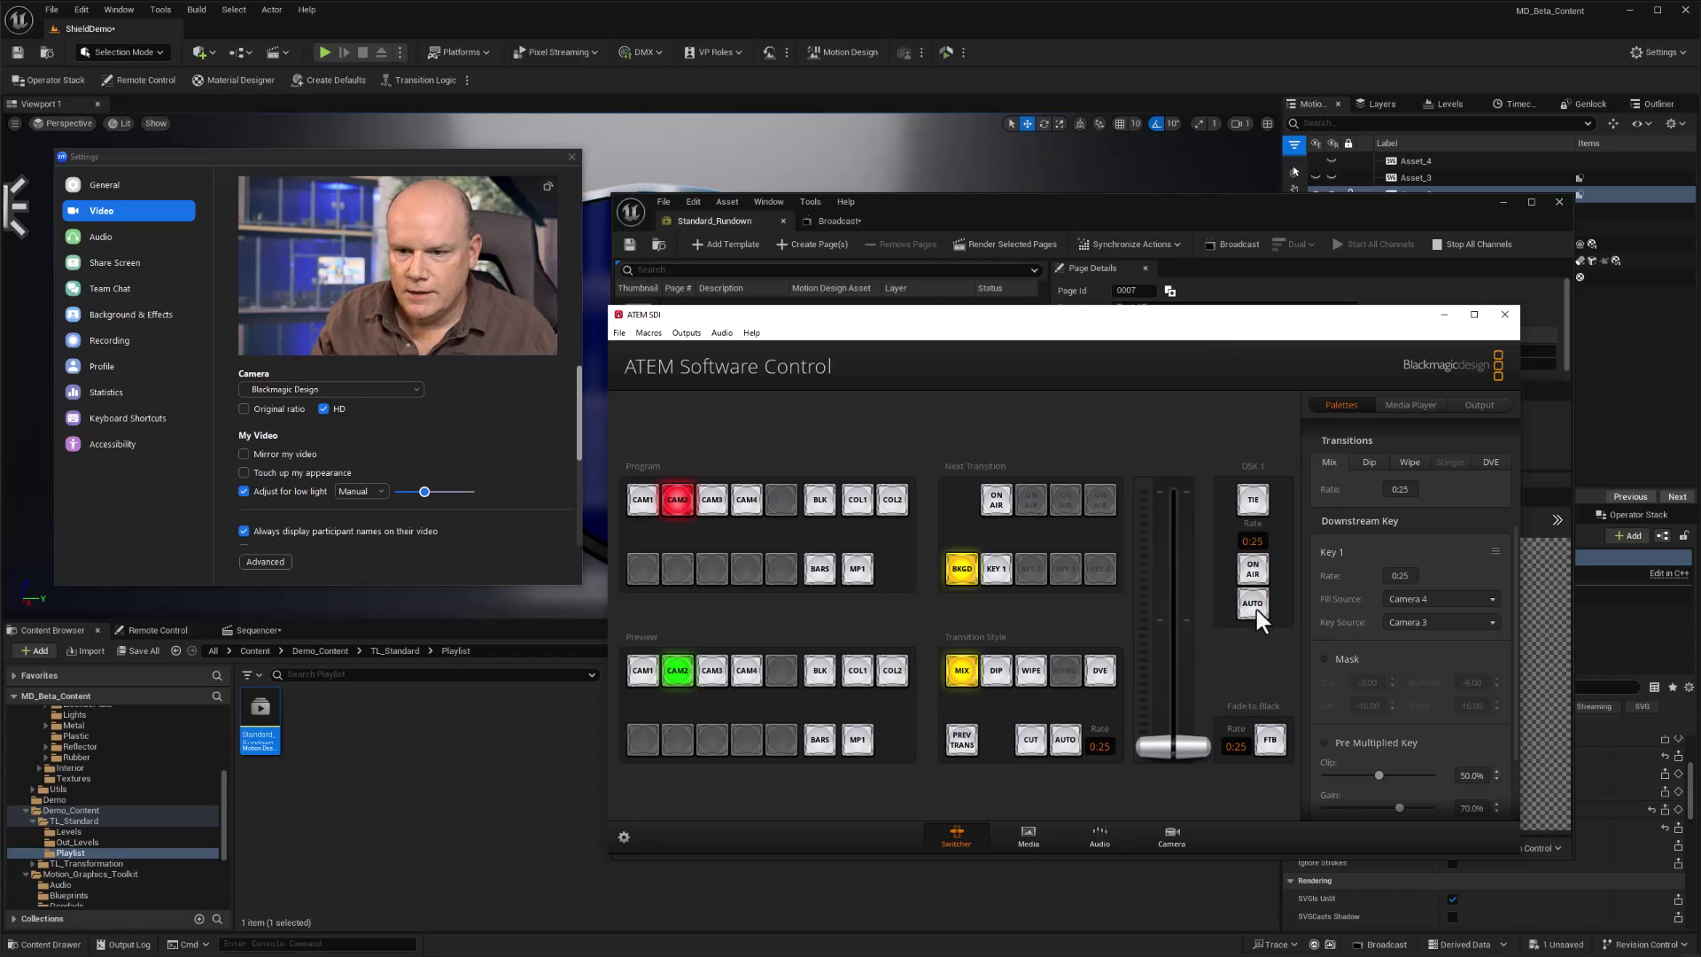
pyautogui.click(1256, 610)
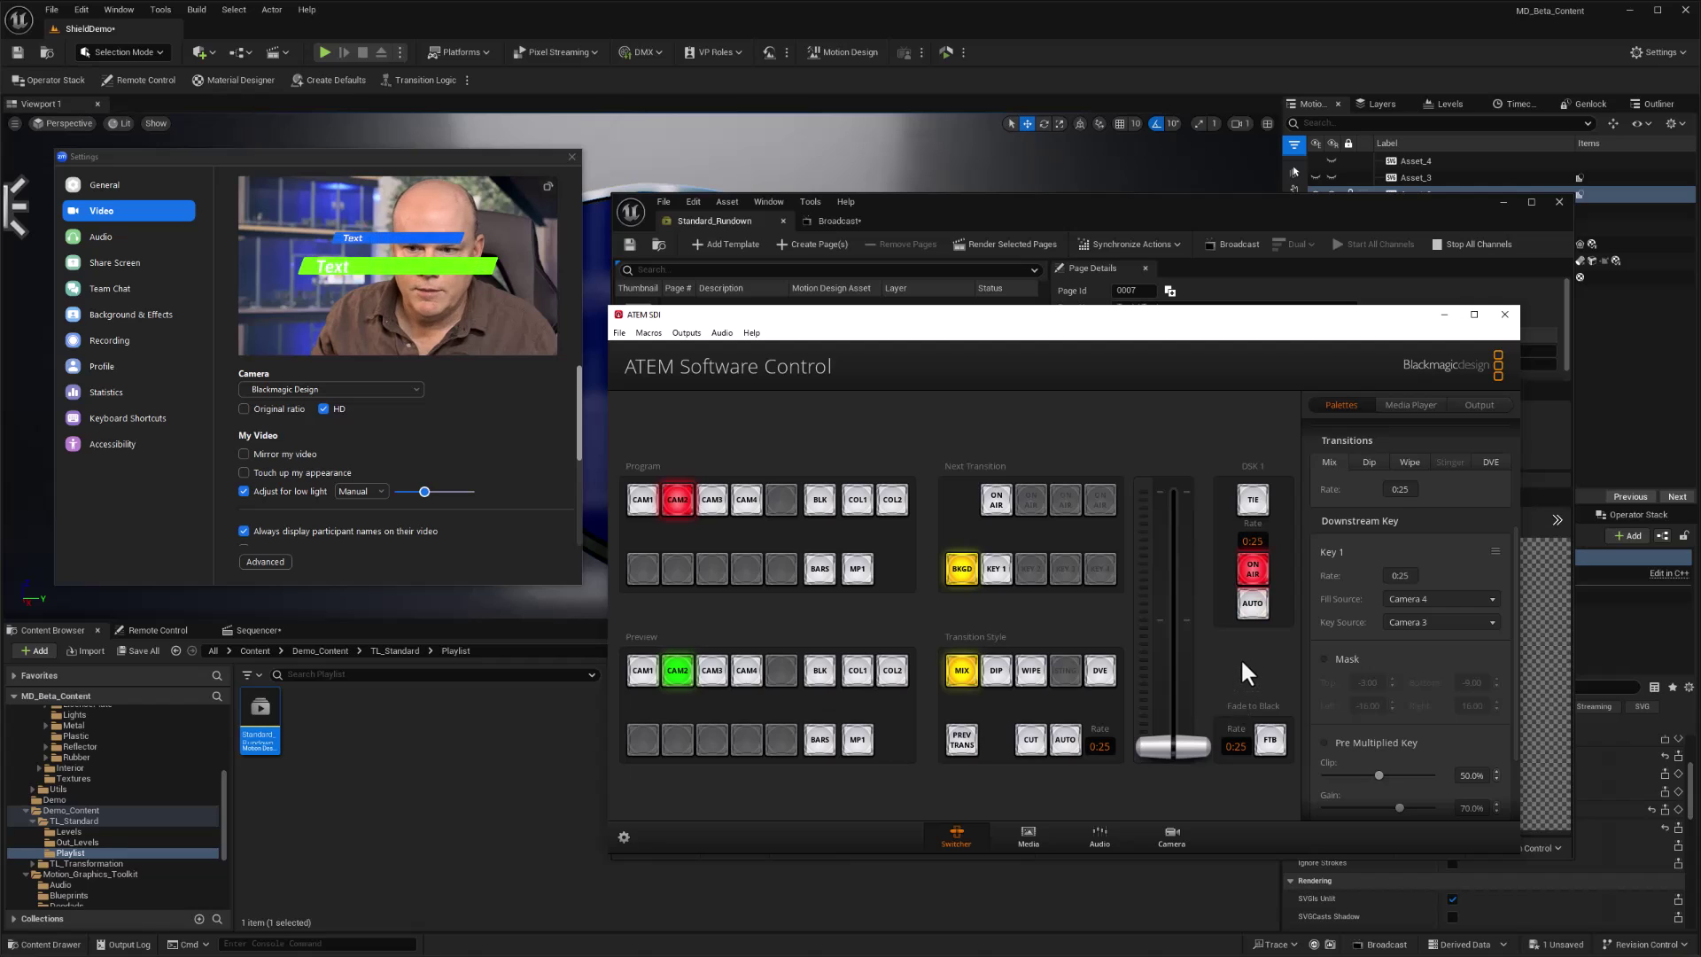
# Return to Standard_Rundown in Unreal Engine, take page 0007 out, and take page 0001 in.
pyautogui.moveTo(1260, 326); pyautogui.dragTo(716, 757)
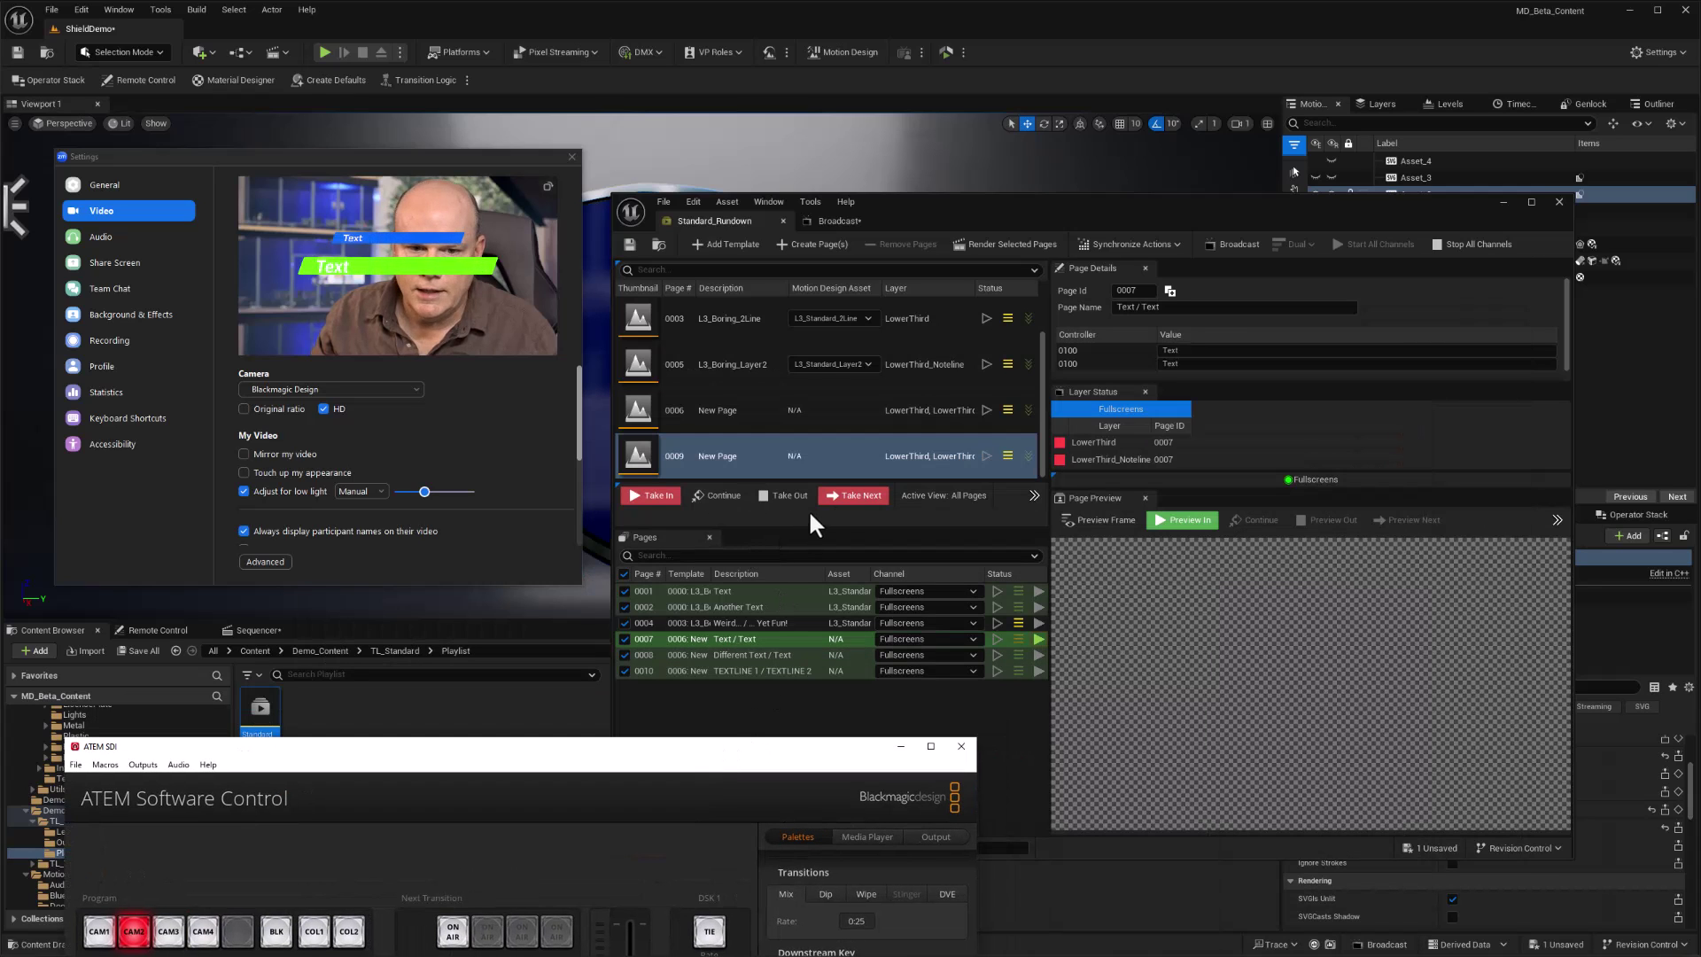
pyautogui.click(853, 495)
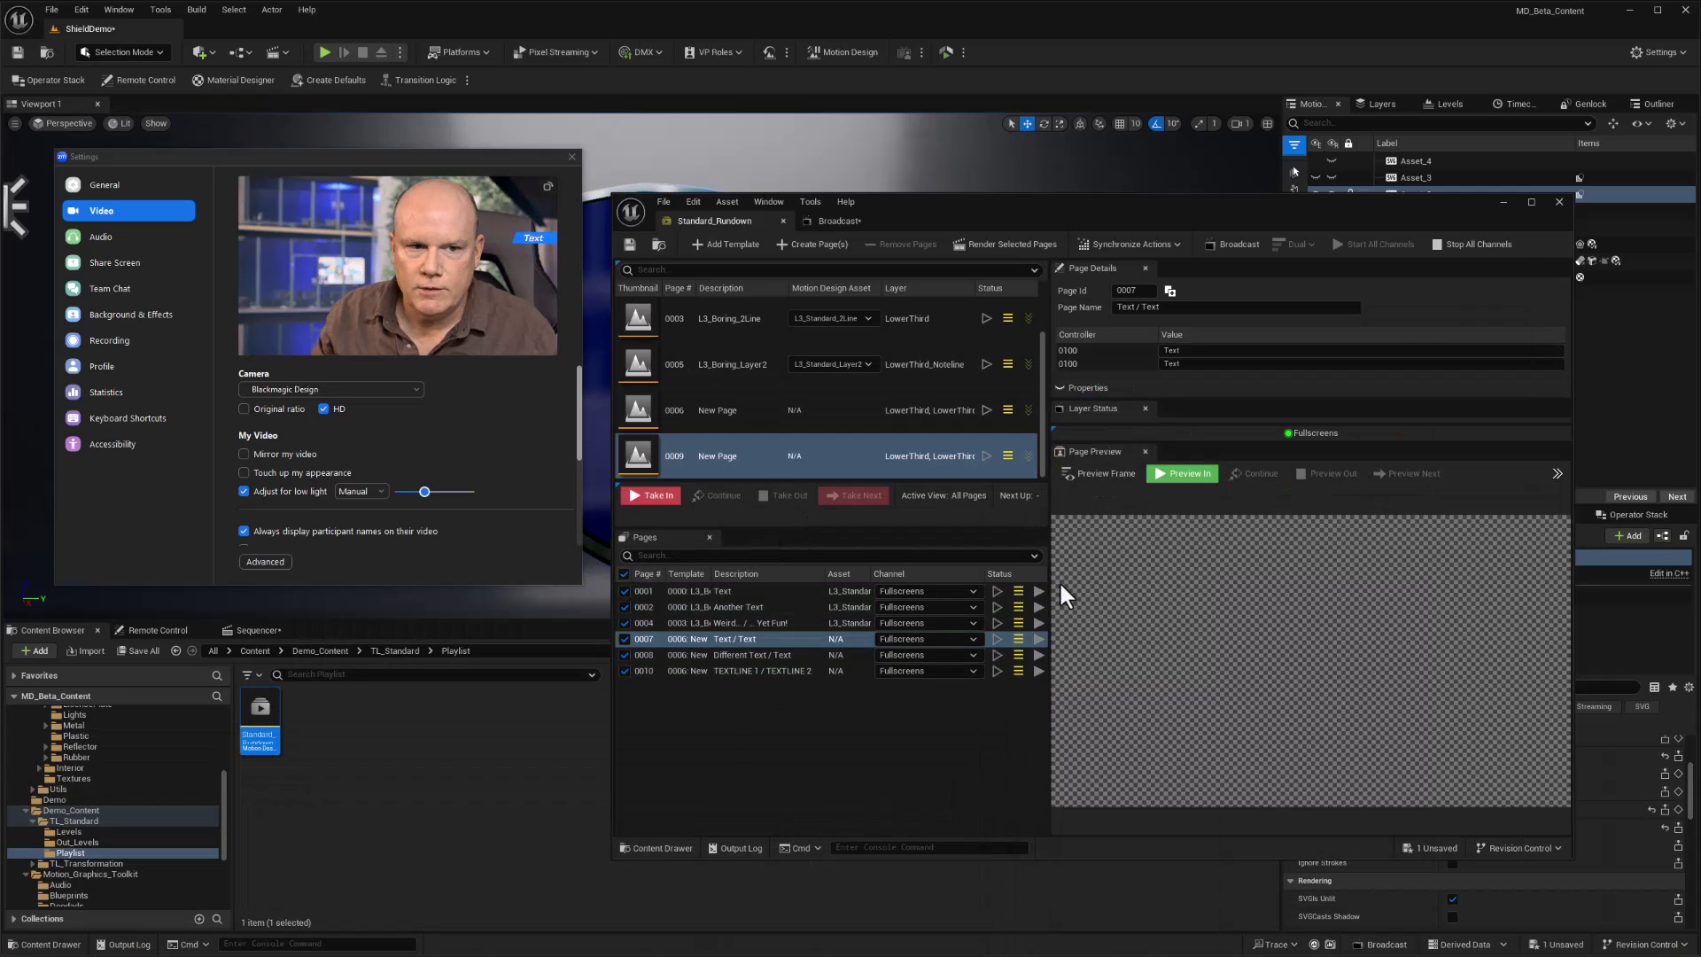
pyautogui.click(734, 590)
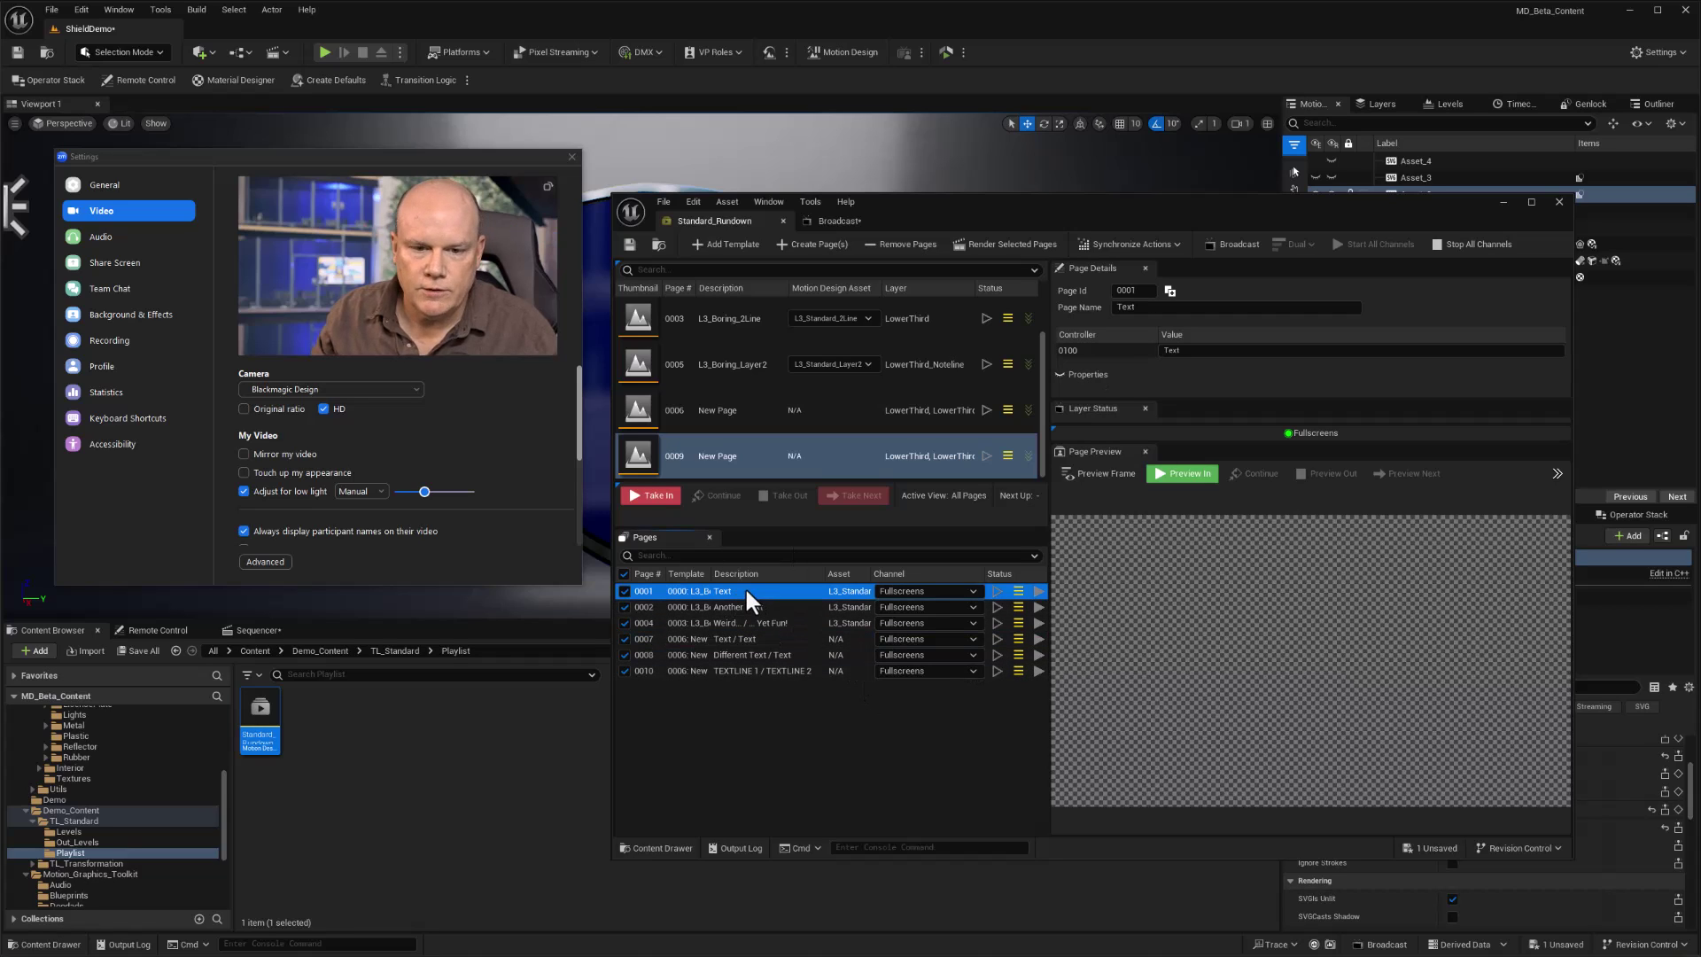
pyautogui.click(659, 495)
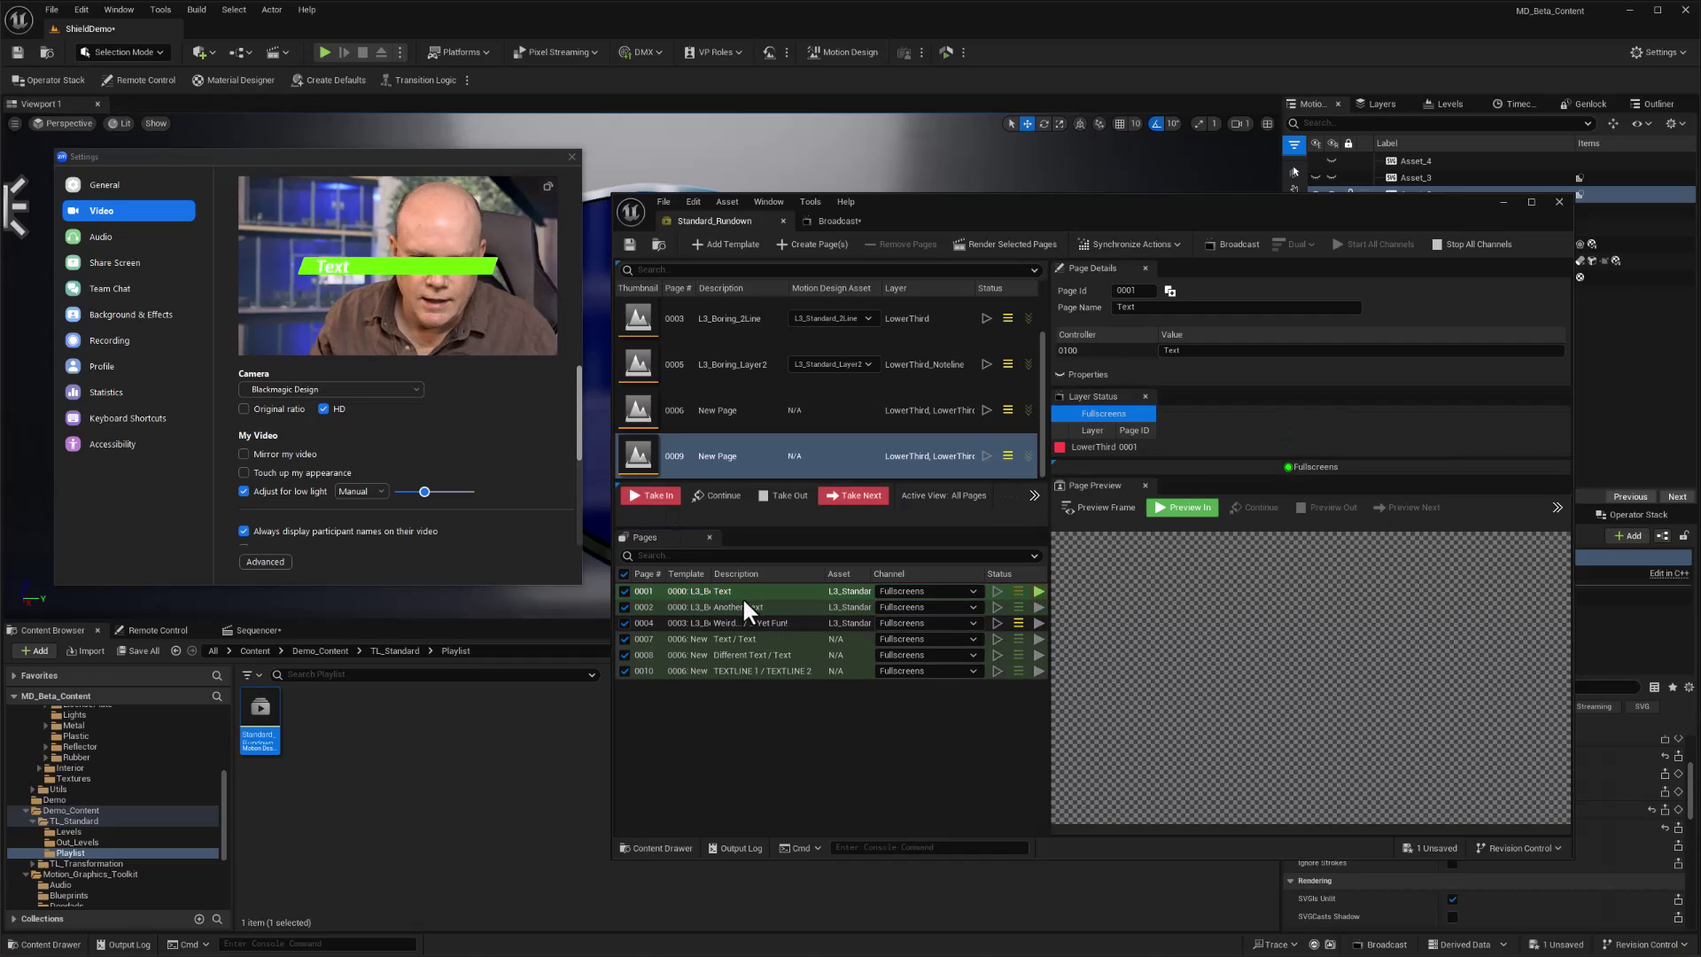
# Advance the live graphics from page 0001 through pages 0002 and 0004 to page 0007 using Take Next.
pyautogui.click(854, 496)
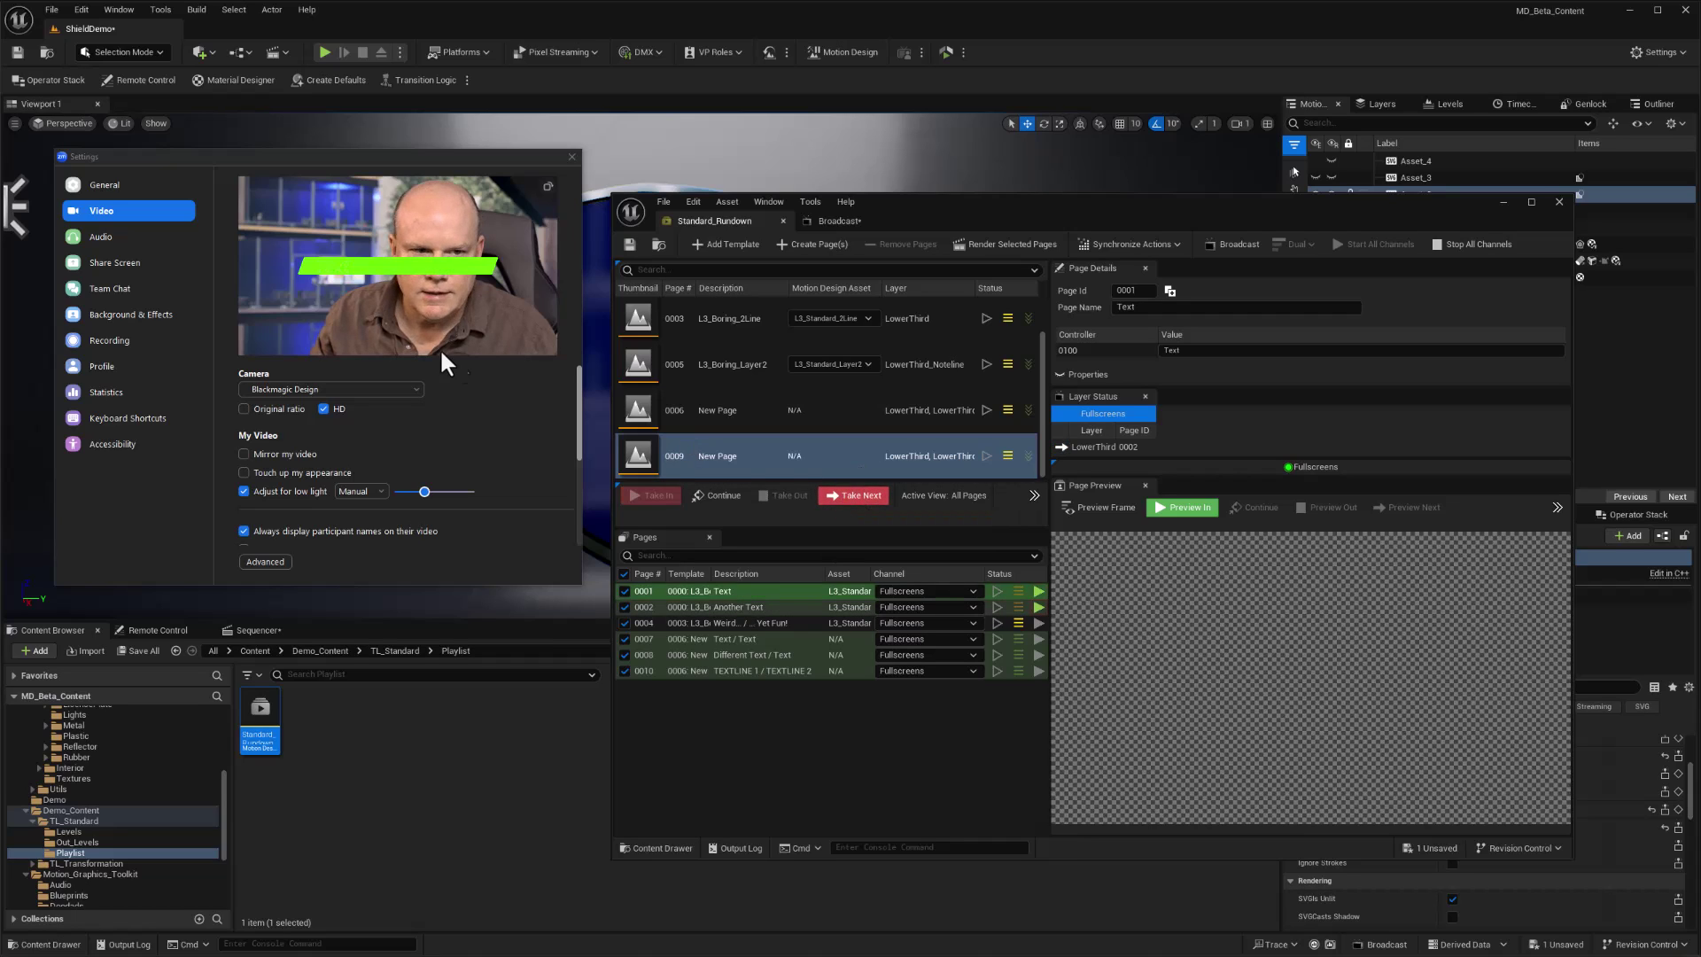
pyautogui.click(881, 498)
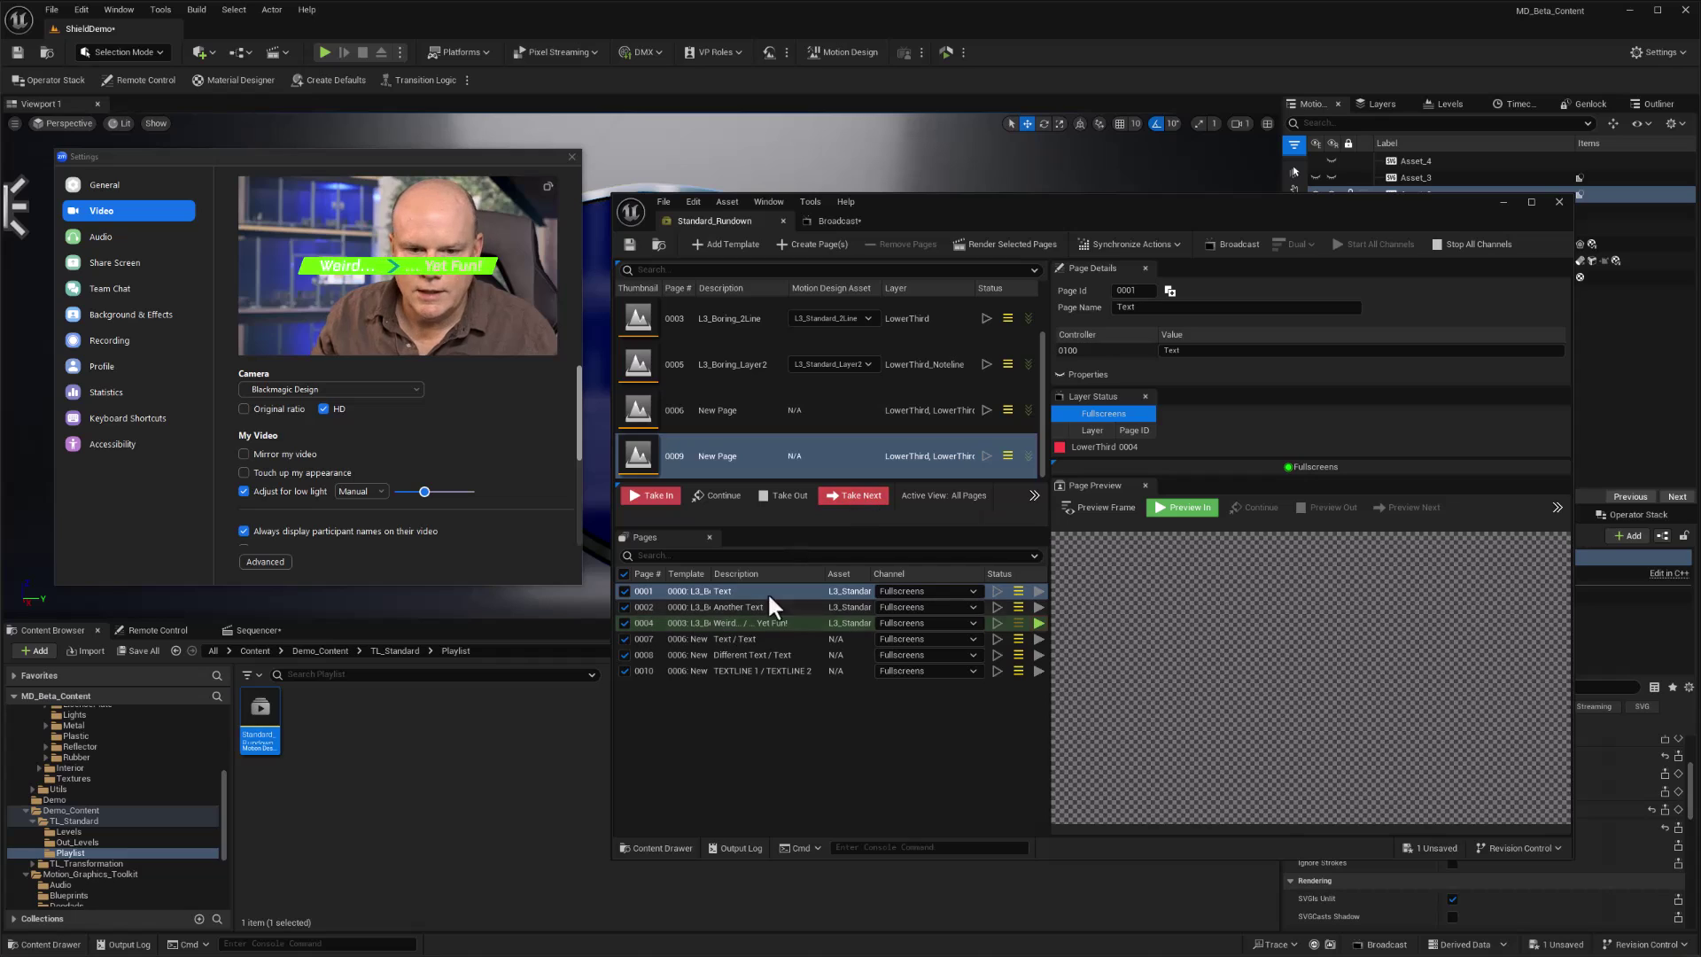
pyautogui.click(864, 498)
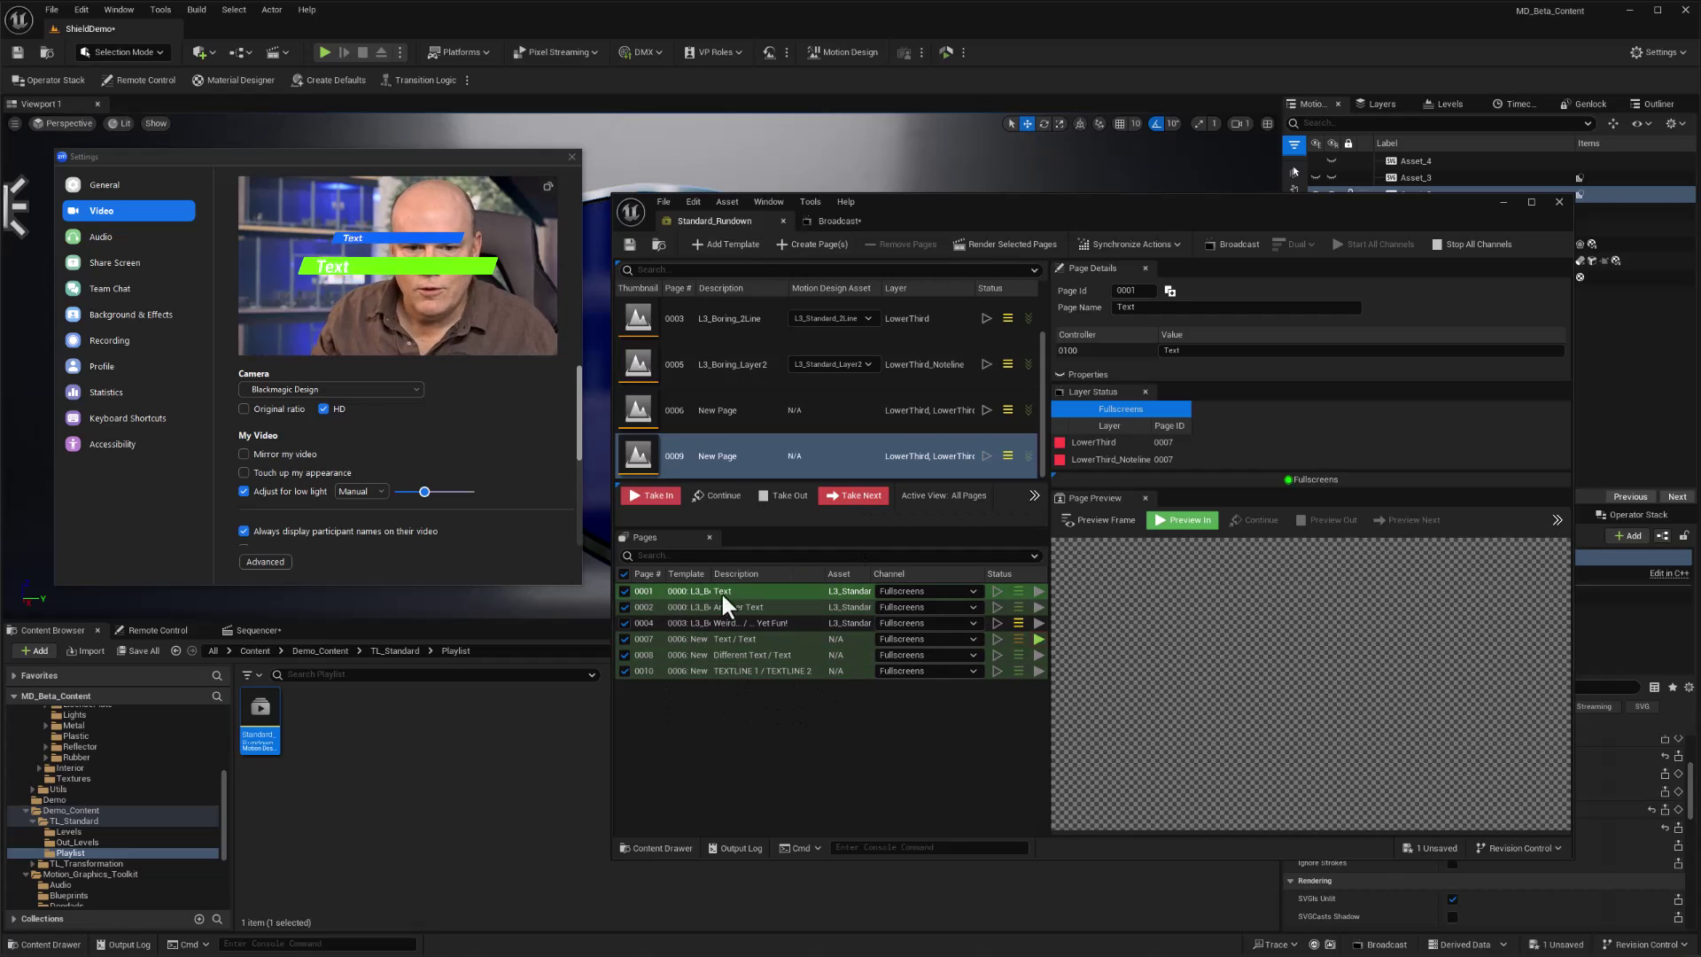
# Take the live graphics out in Standard_Rundown.
pyautogui.click(783, 498)
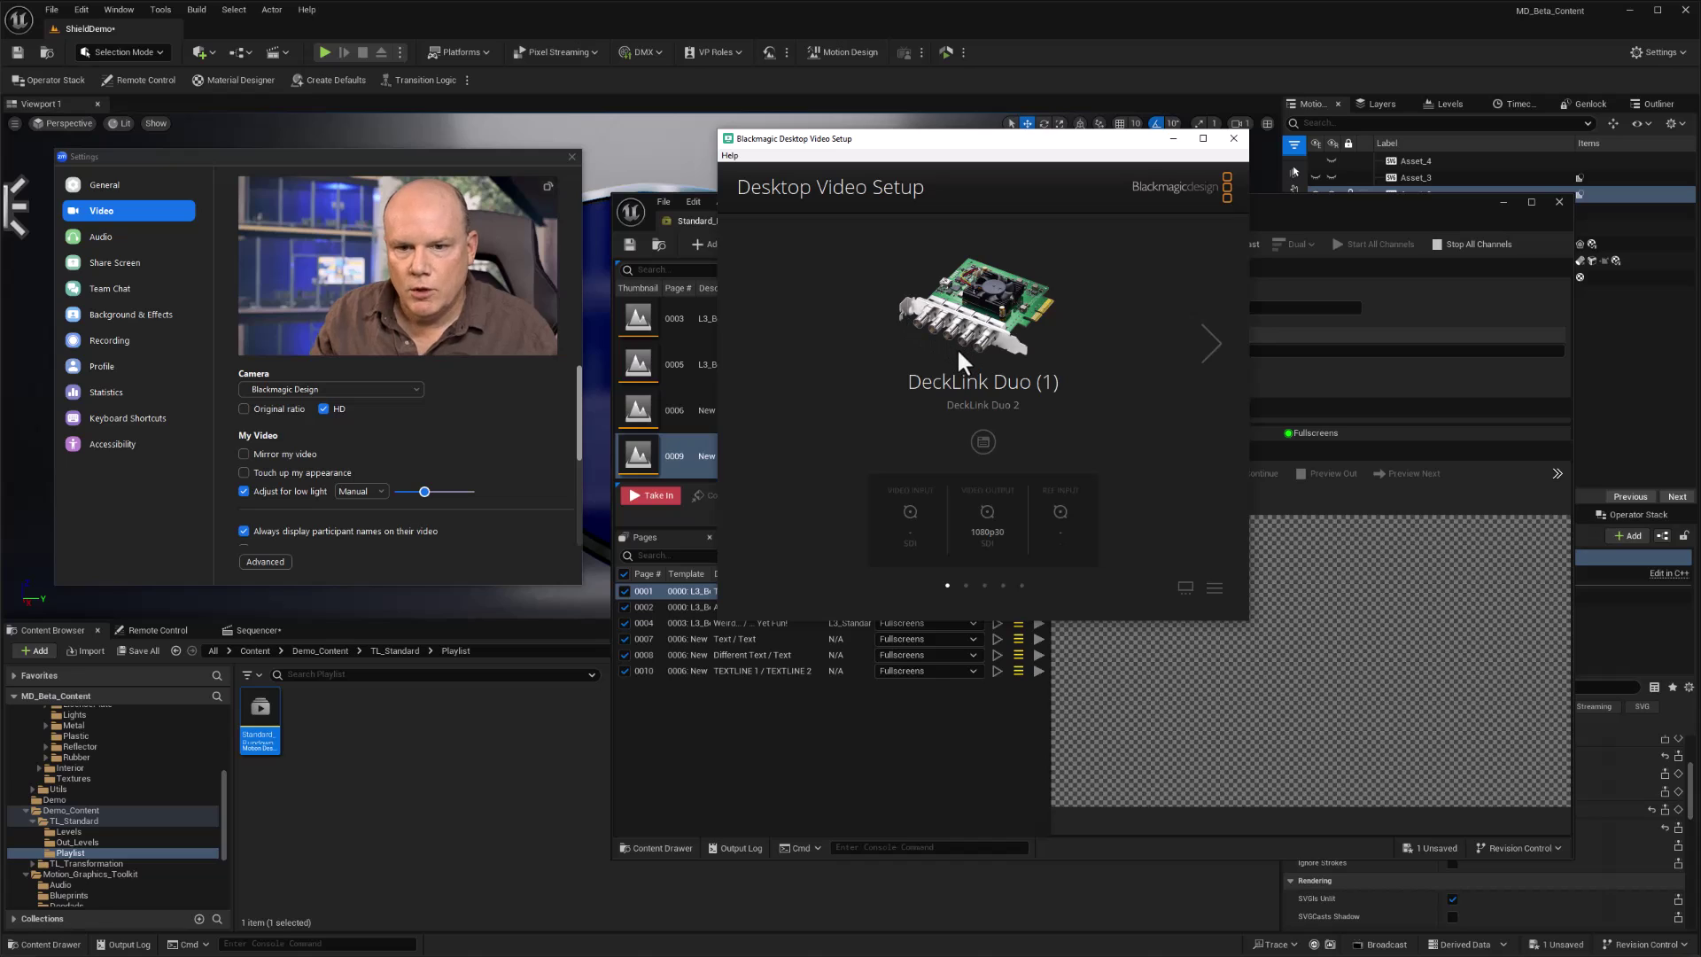
# In Blackmagic Desktop Video Setup, check the connector mapping of DeckLink Duo (1), leaving the settings as they are.
pyautogui.click(982, 440)
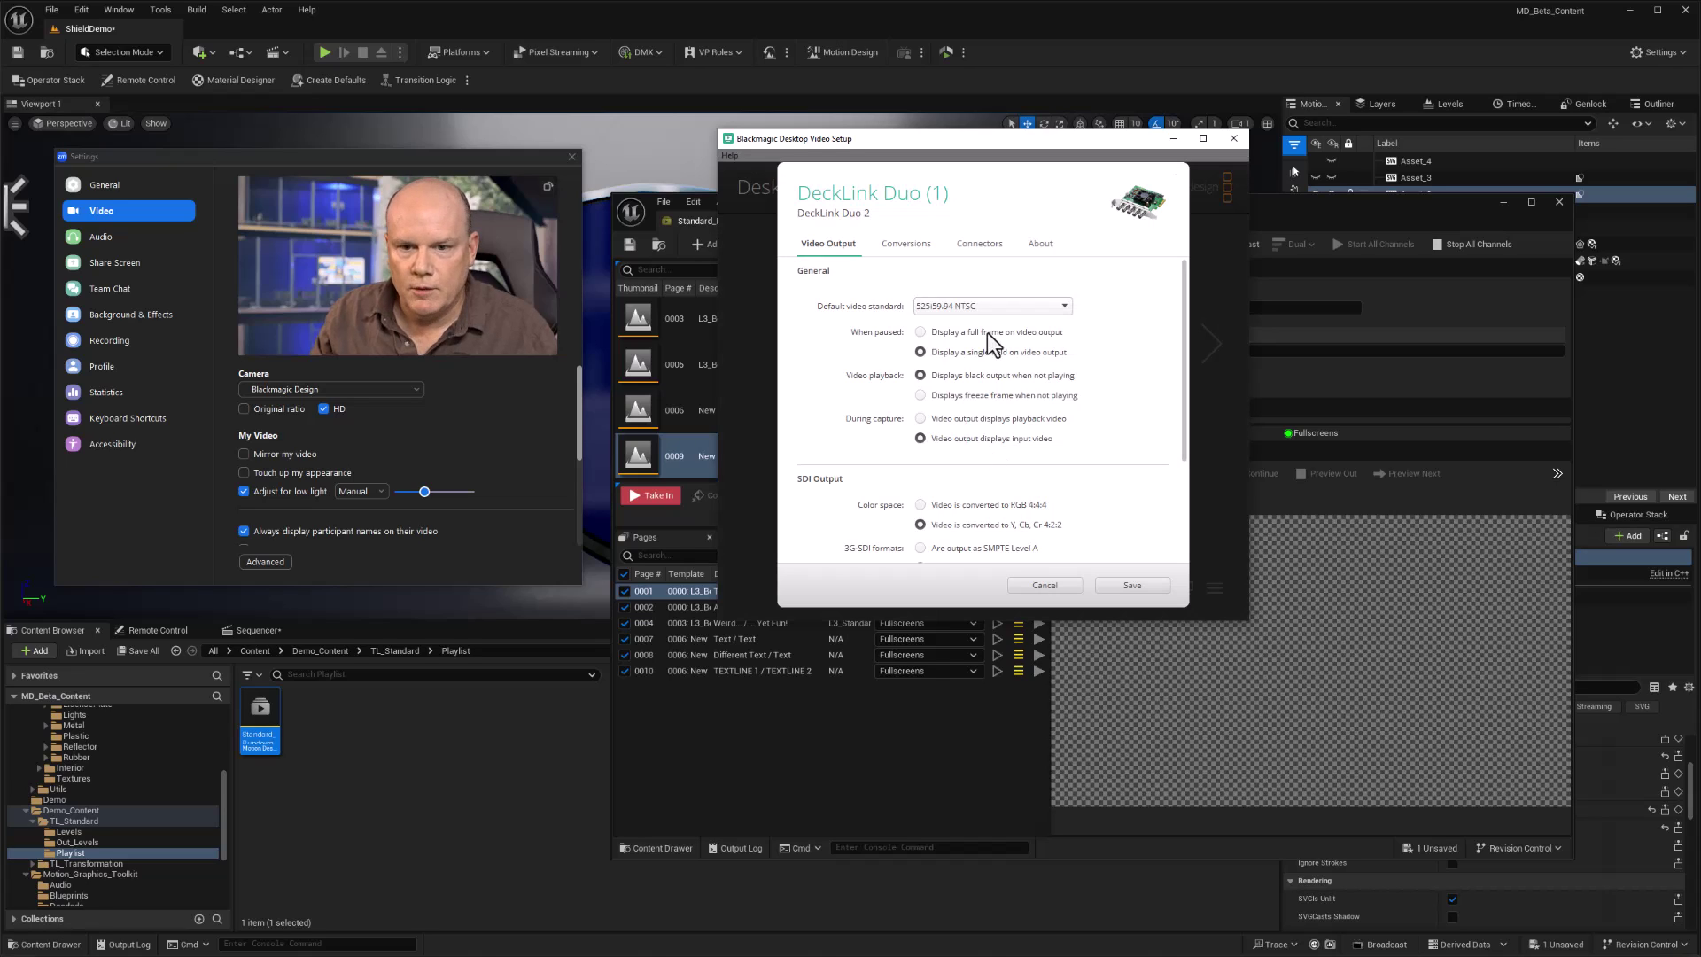
pyautogui.click(980, 248)
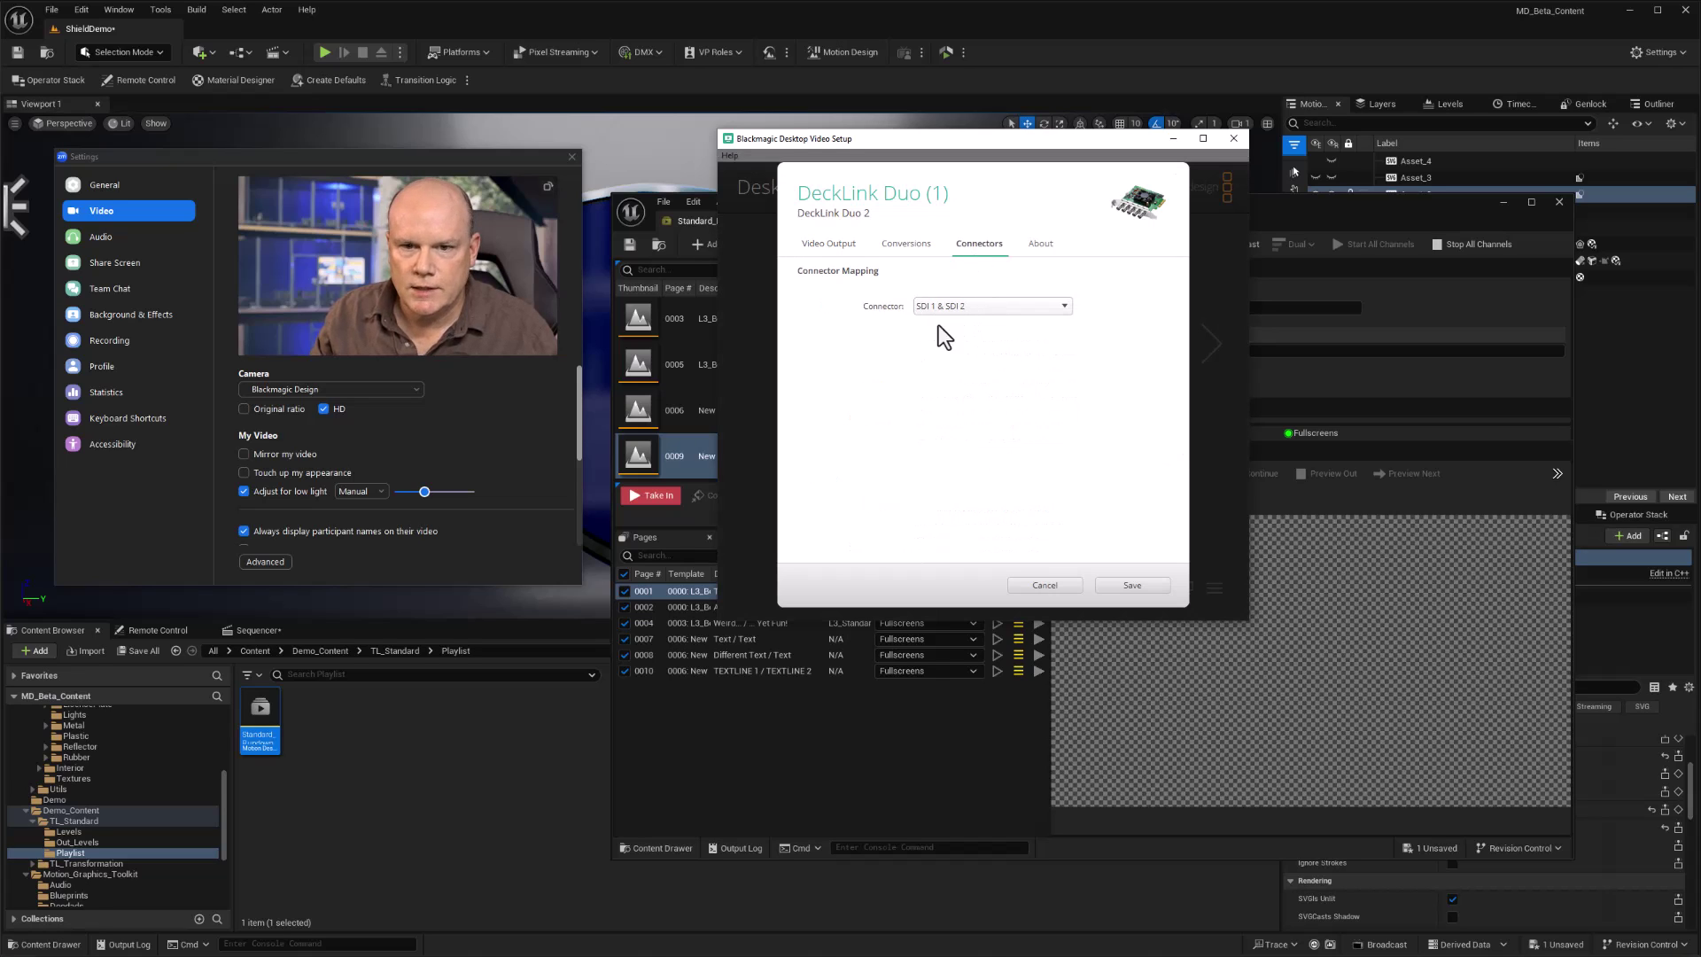
pyautogui.click(1068, 585)
pyautogui.click(1233, 138)
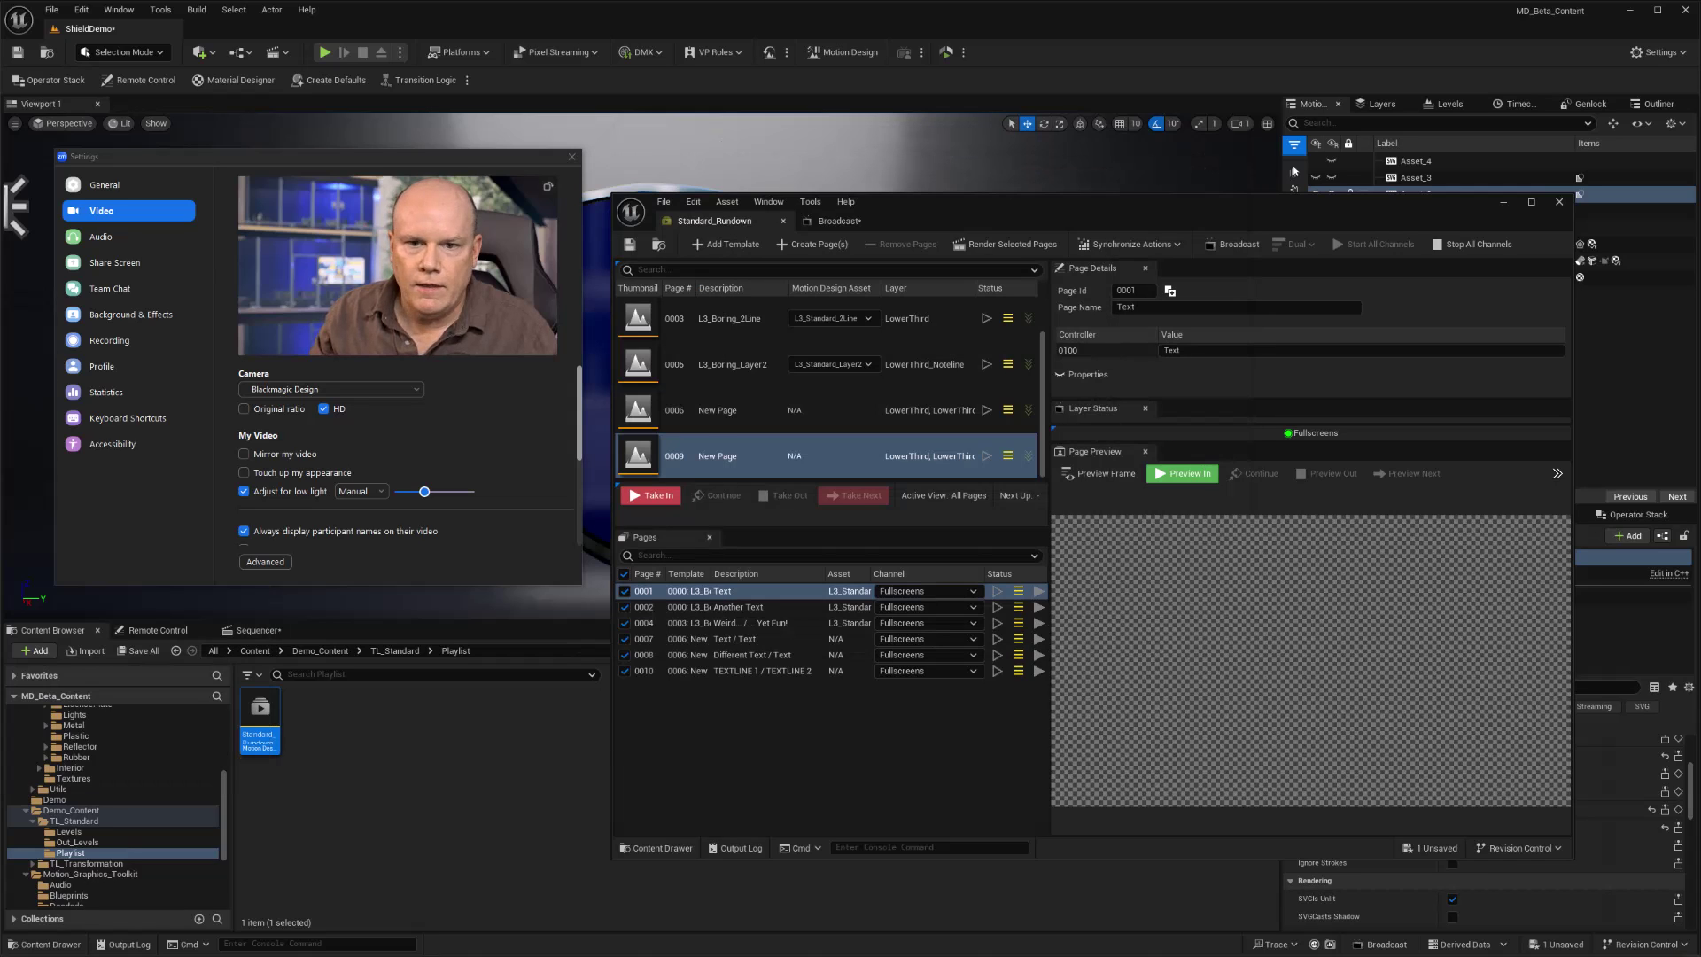
# Stop all channels in the Broadcast editor and review the output type, device and format options of the DeckLink Duo (1) configuration.
pyautogui.click(837, 222)
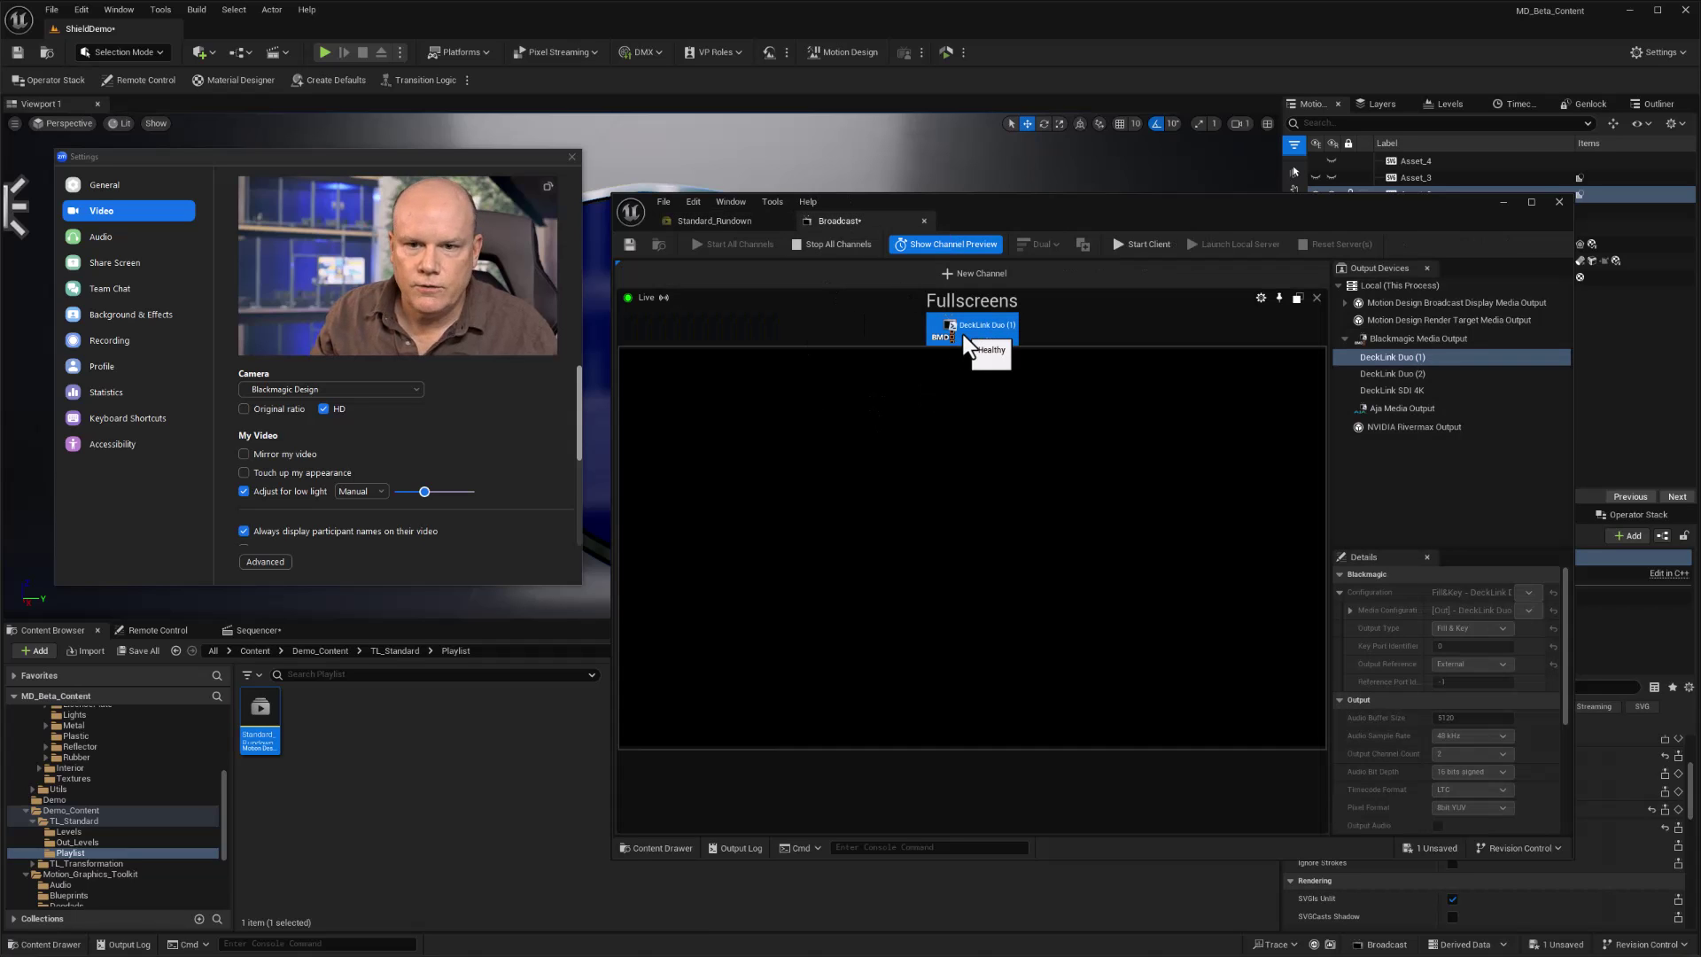
pyautogui.moveTo(1198, 203); pyautogui.dragTo(787, 226)
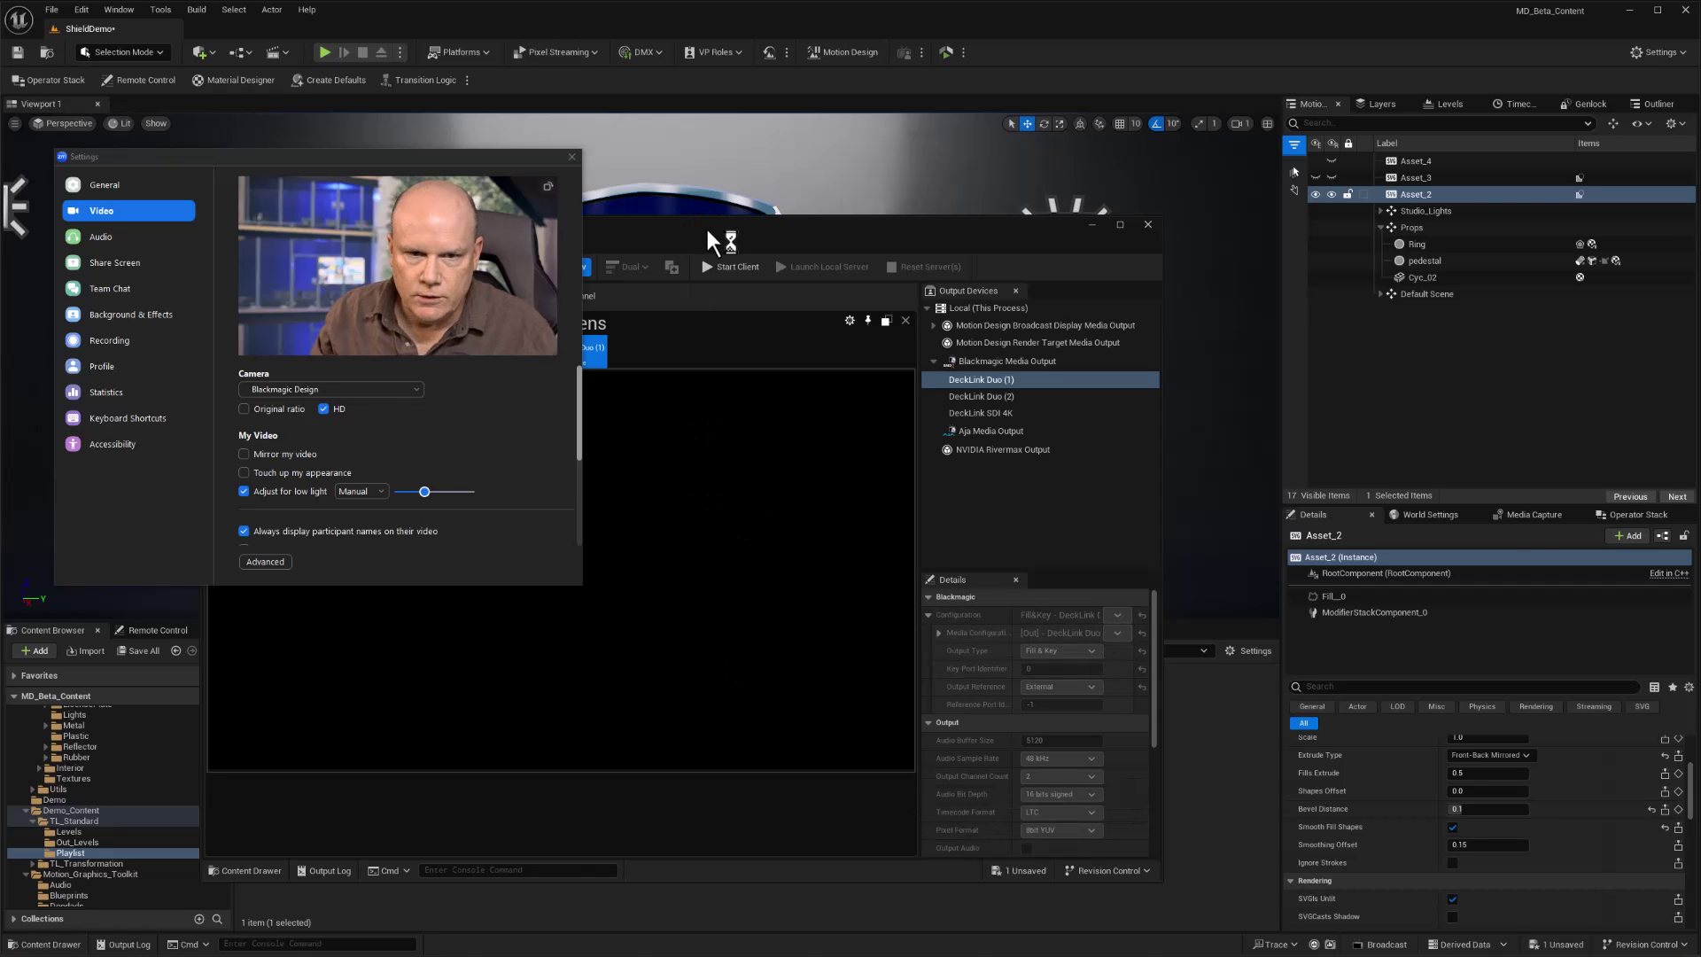
pyautogui.click(784, 251)
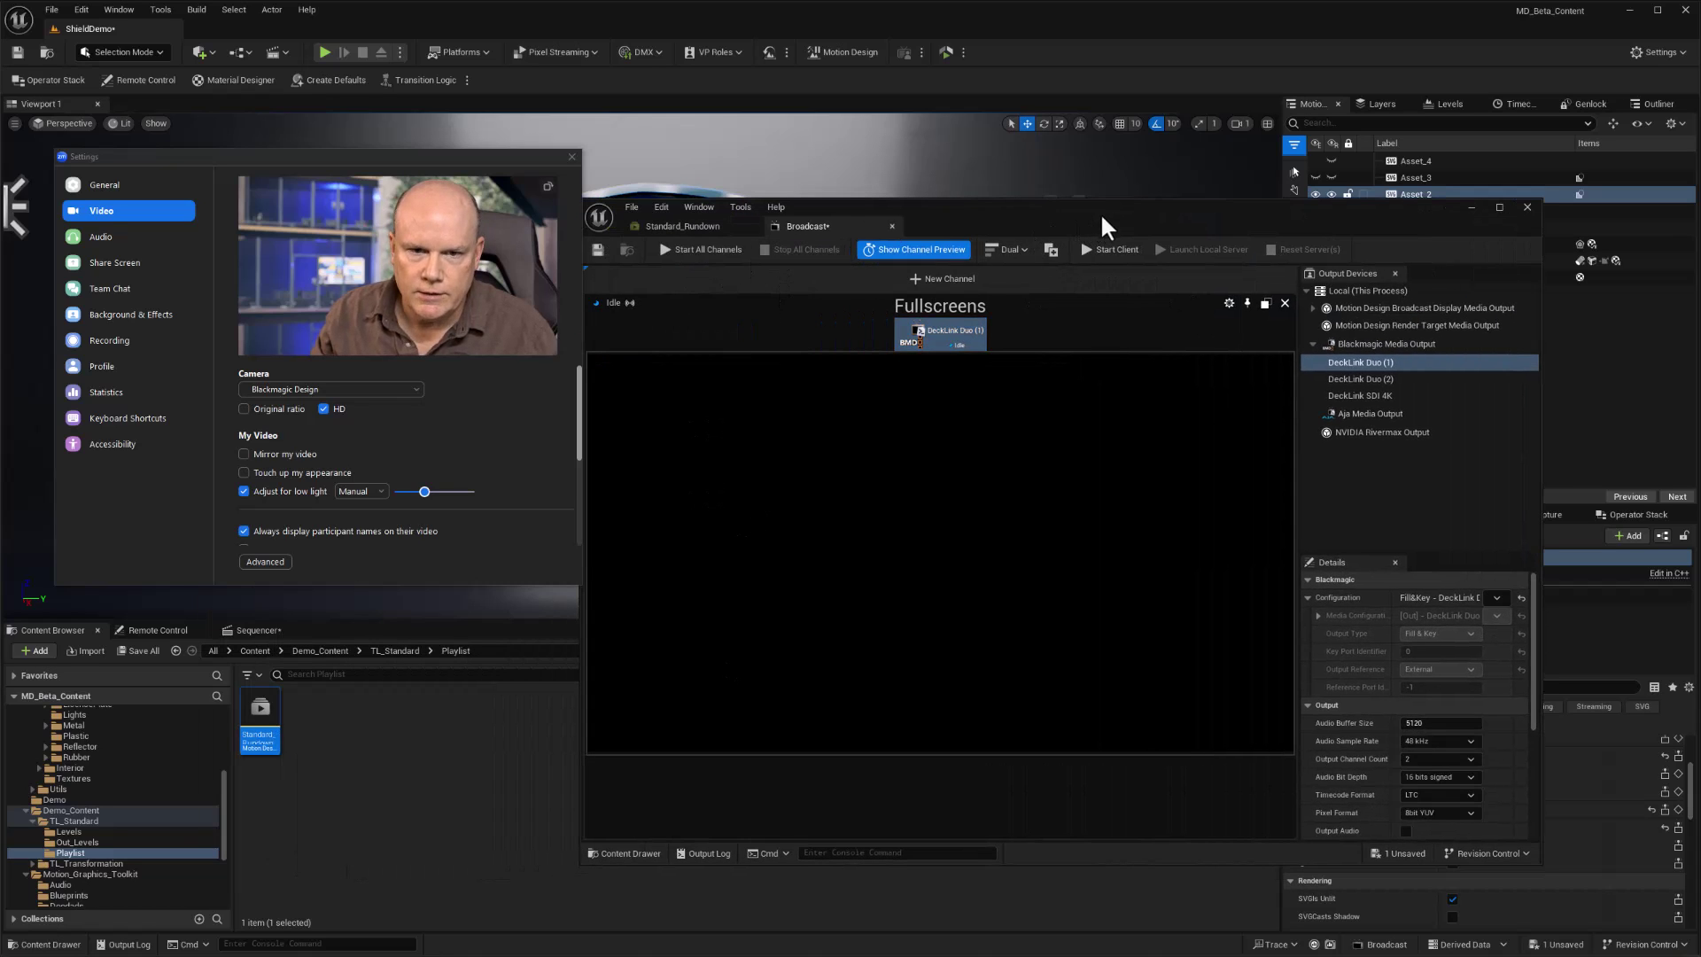
pyautogui.moveTo(1100, 213); pyautogui.dragTo(795, 188)
pyautogui.moveTo(1004, 193); pyautogui.dragTo(790, 196)
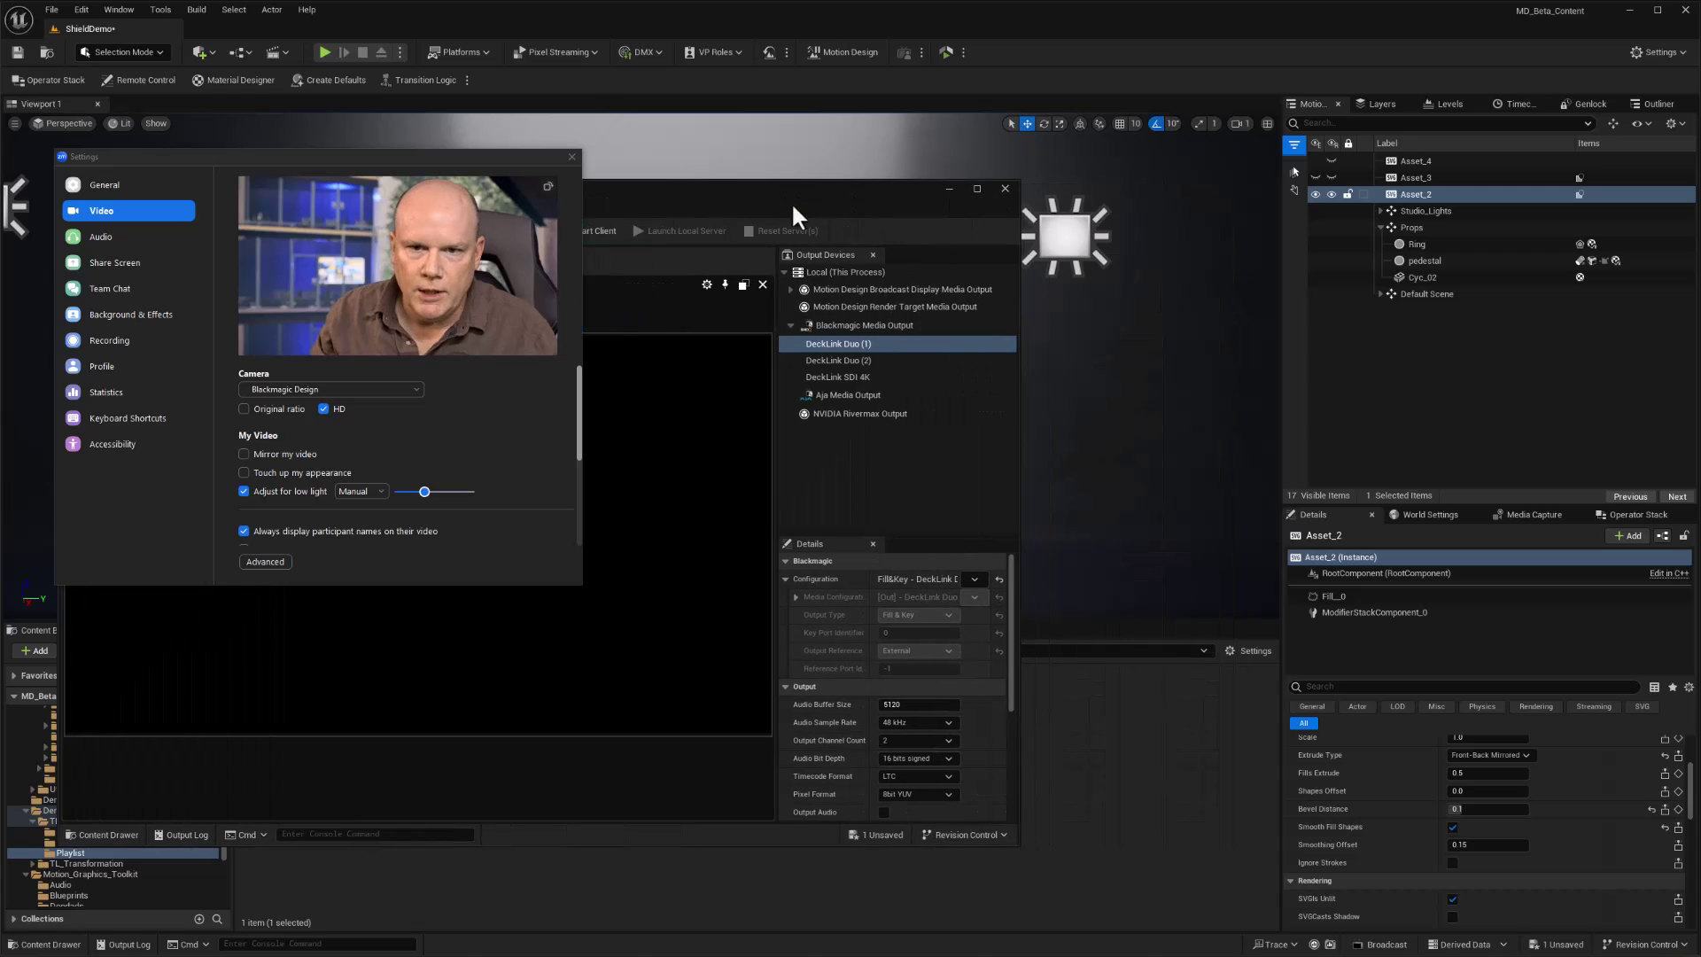
pyautogui.click(974, 581)
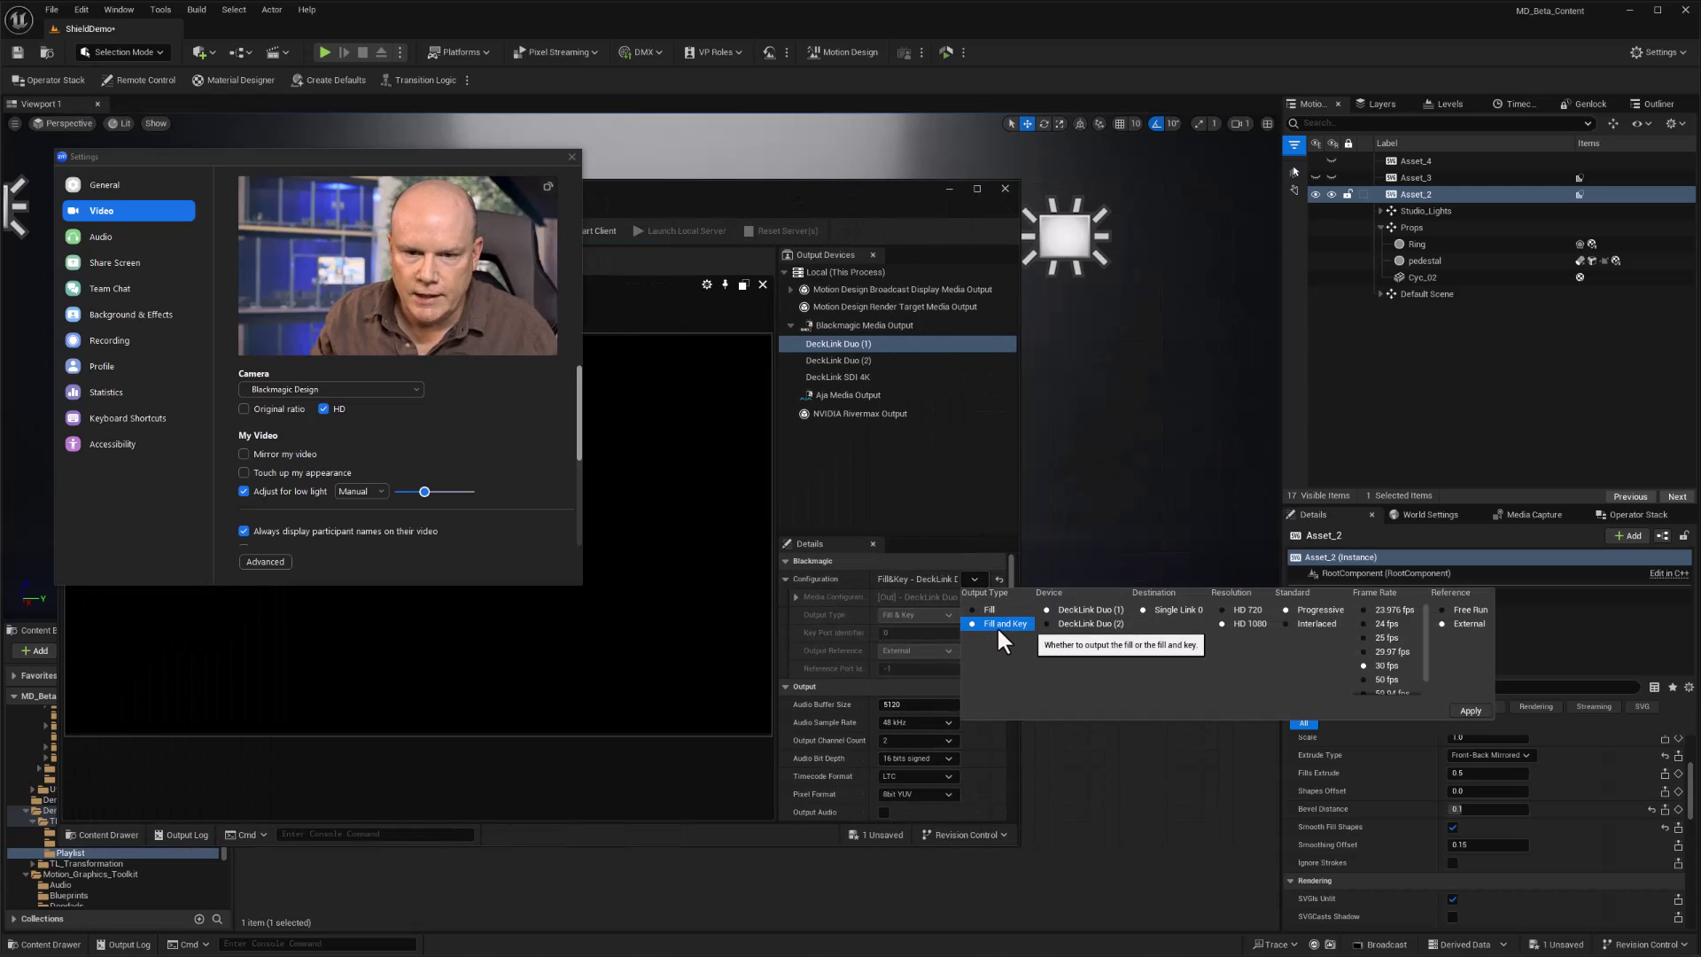
pyautogui.moveTo(773, 216); pyautogui.dragTo(1175, 172)
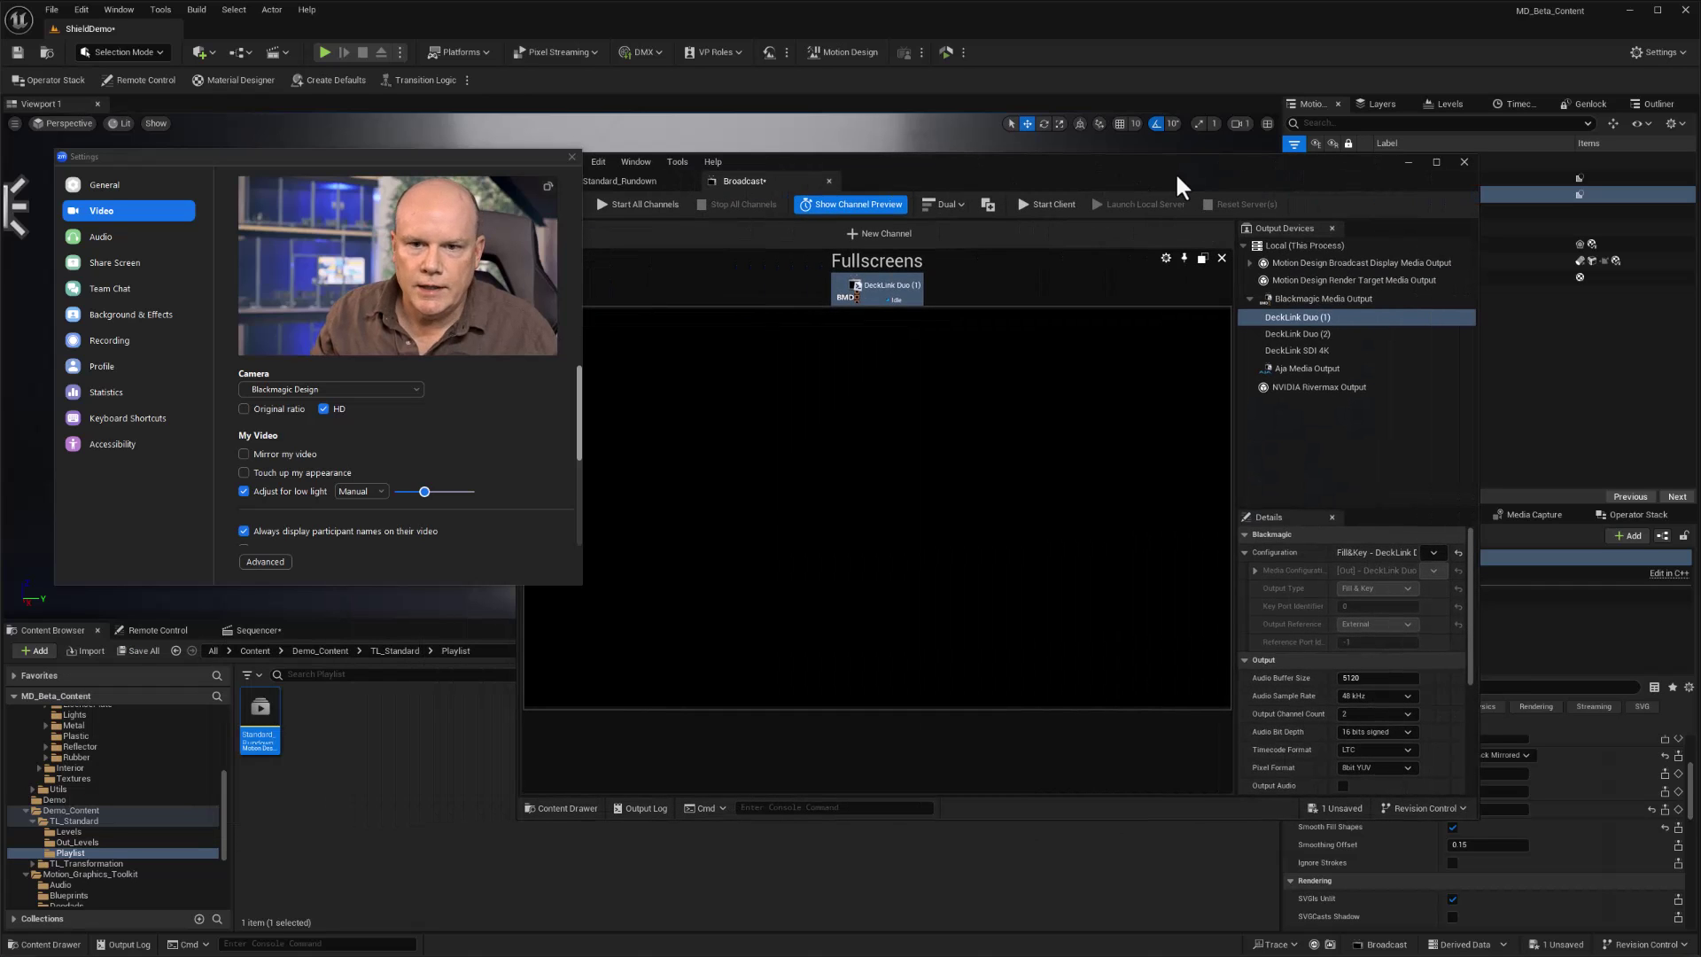
# Switch to ATEM Software Control and review the Fill Source and Key Source of Downstream Key 1 and the DSK 1 controls.
pyautogui.hotkey('alt', 'Tab')
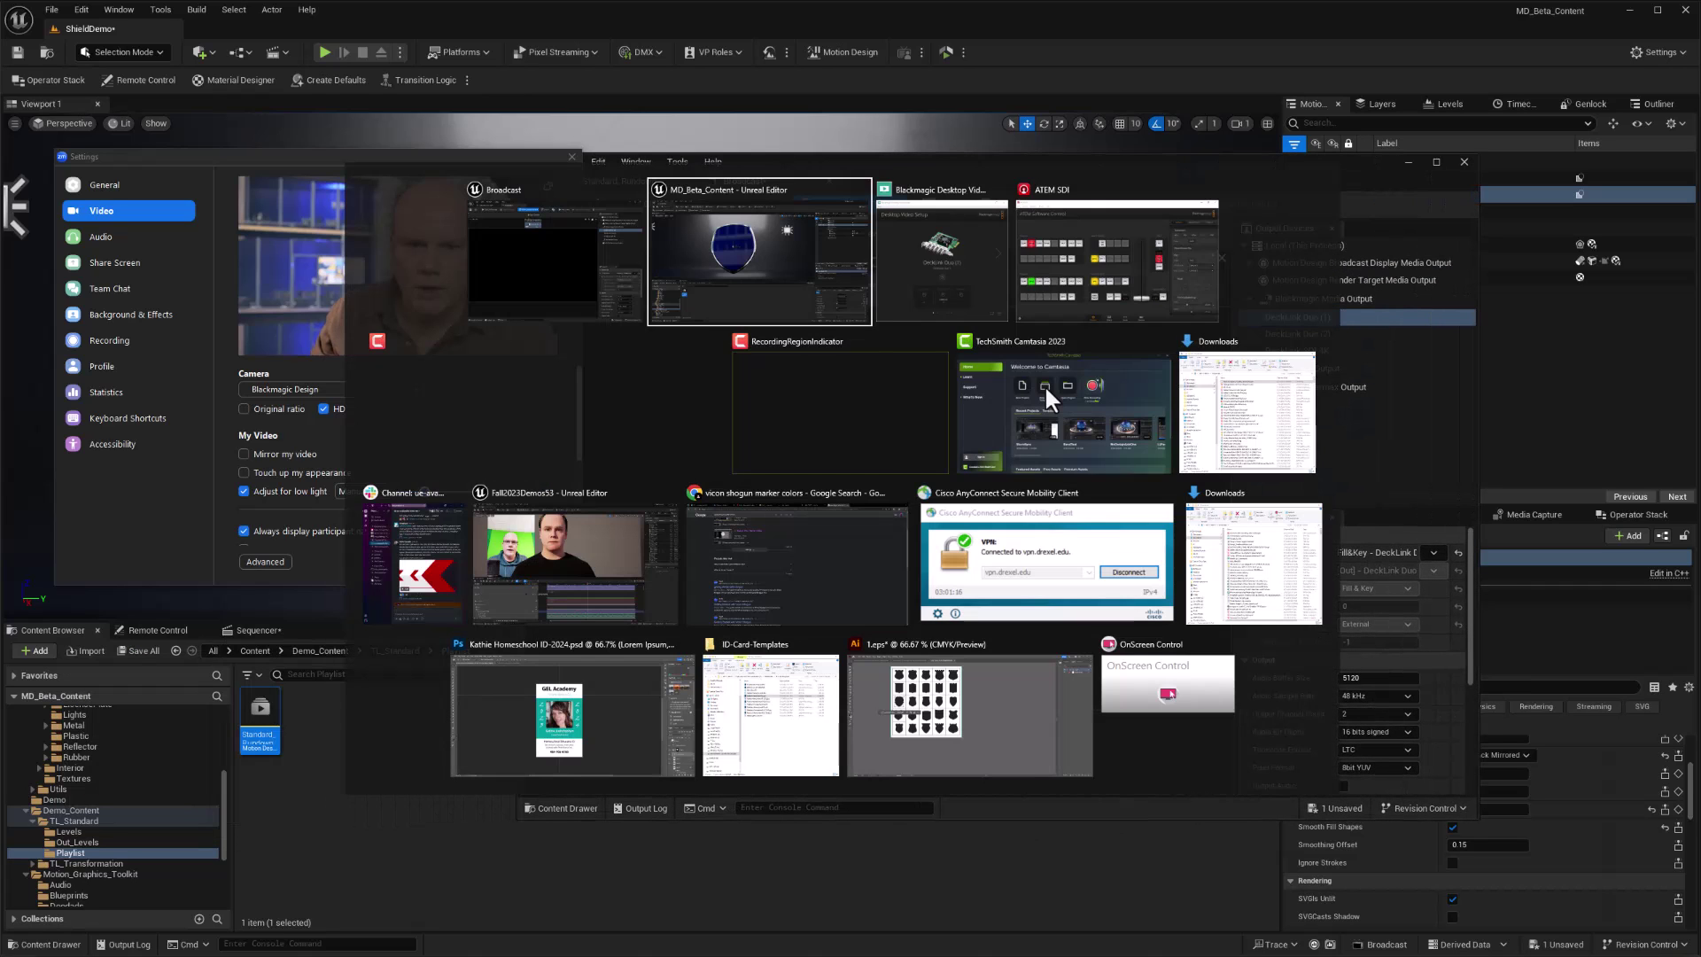
pyautogui.click(1076, 224)
pyautogui.moveTo(448, 755); pyautogui.dragTo(958, 189)
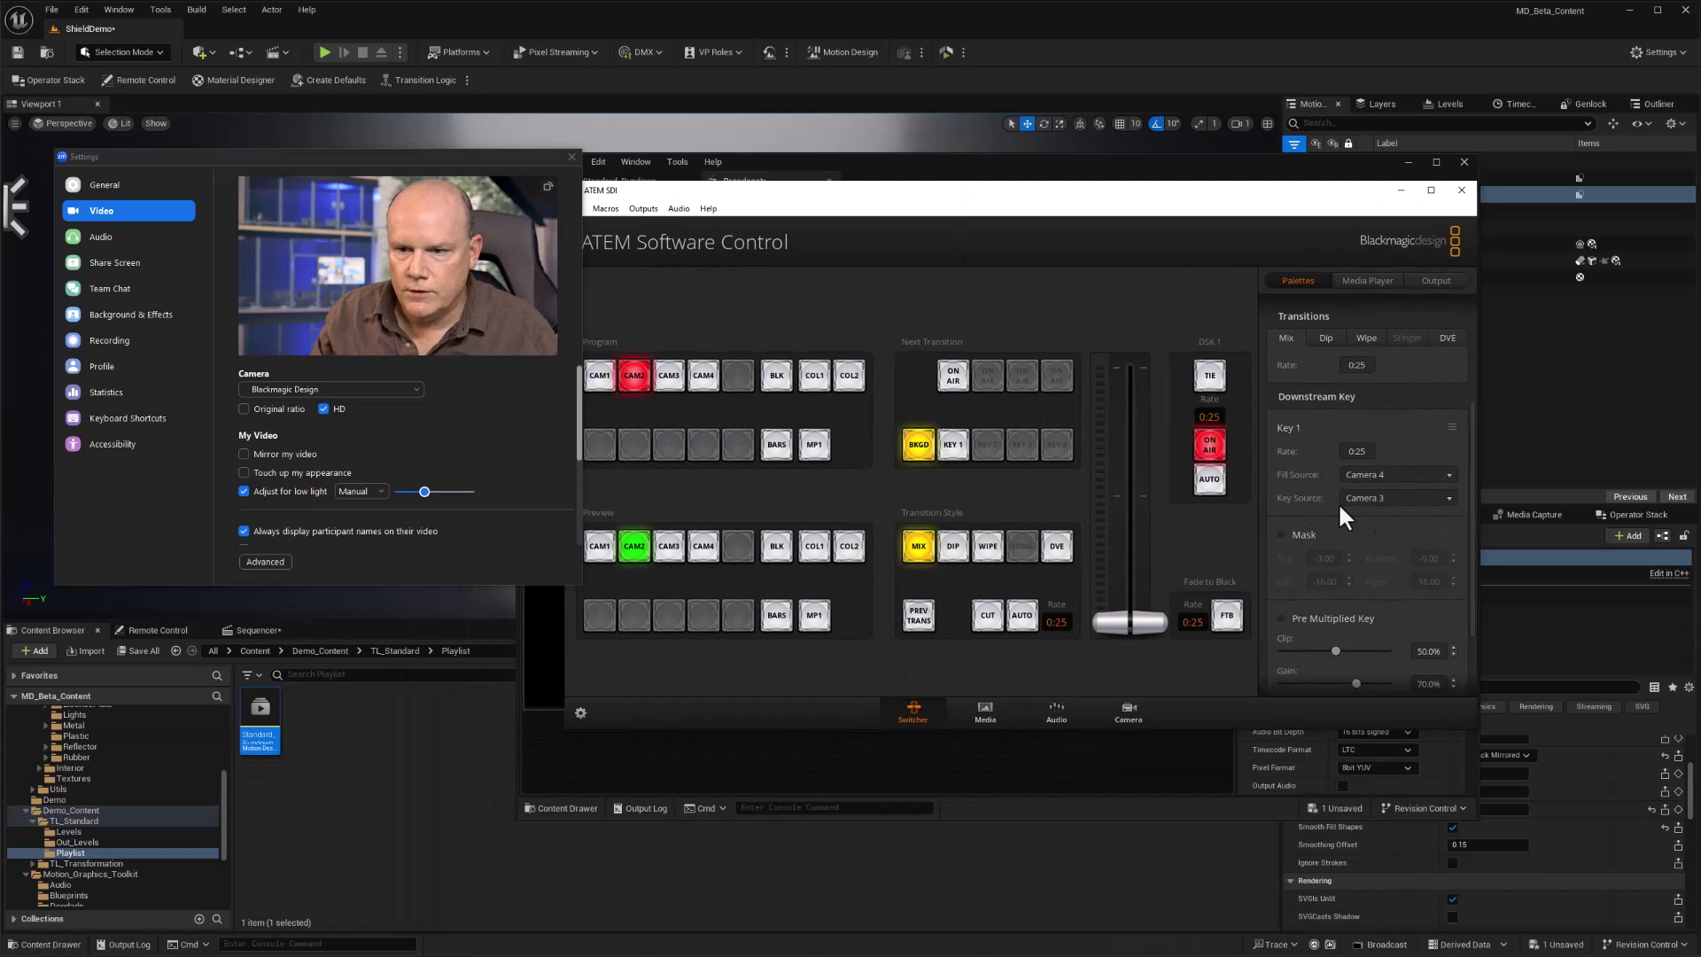
pyautogui.click(1212, 471)
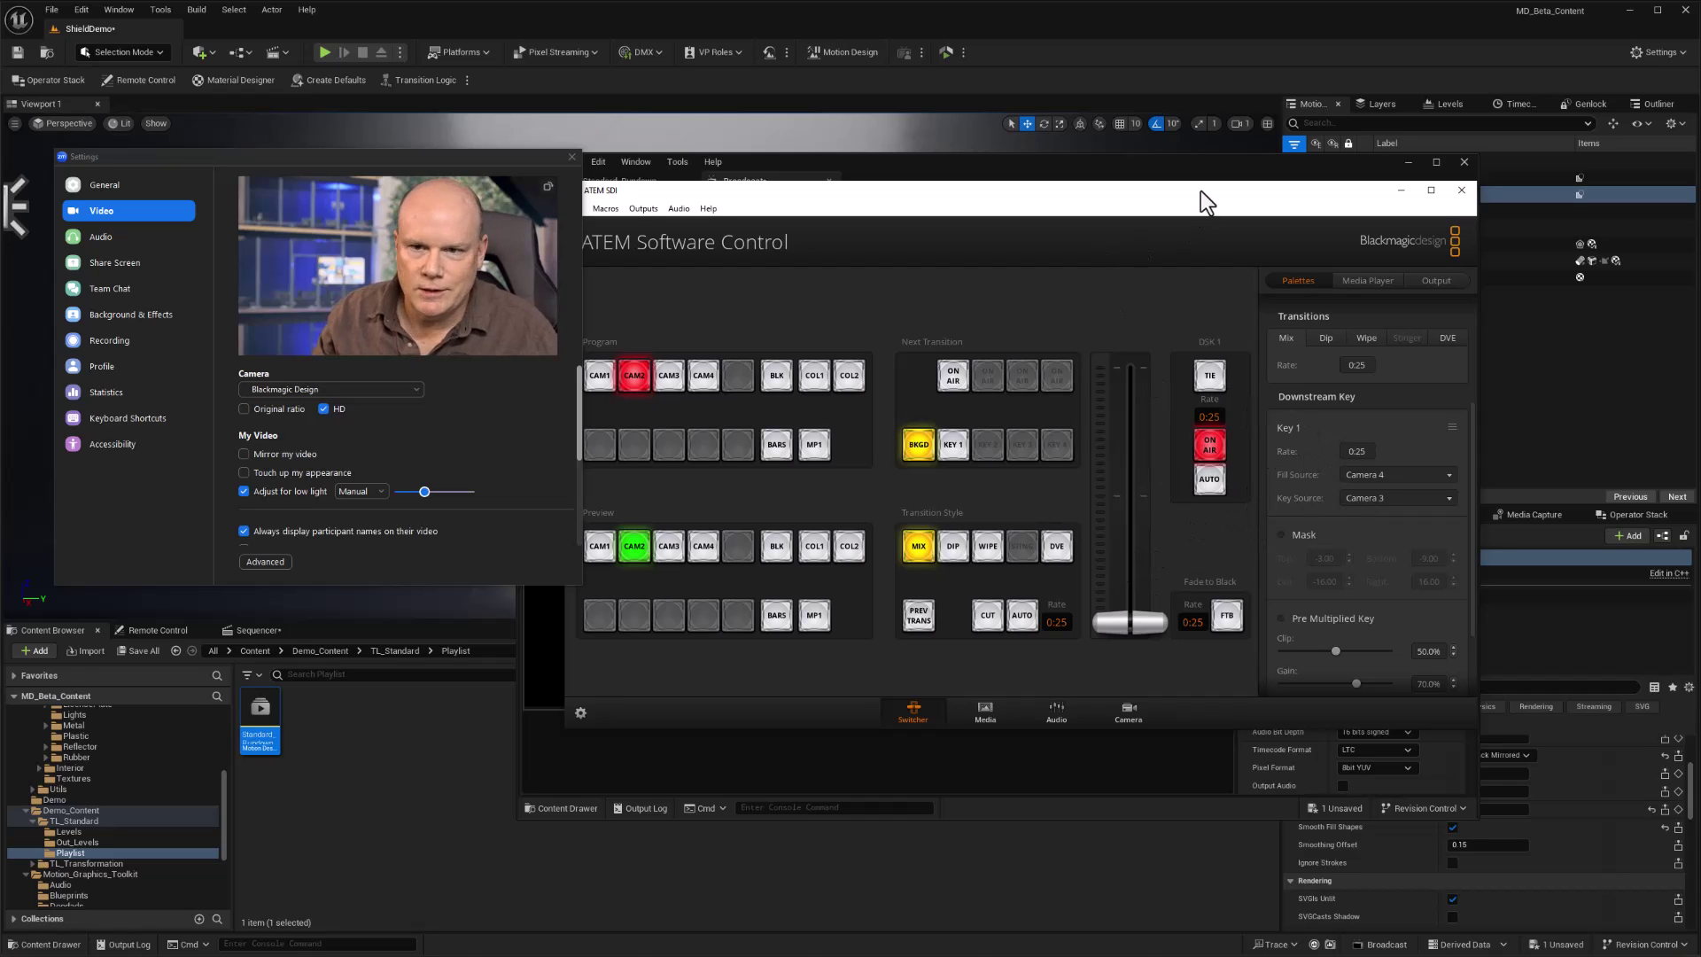
pyautogui.moveTo(1200, 188); pyautogui.dragTo(733, 674)
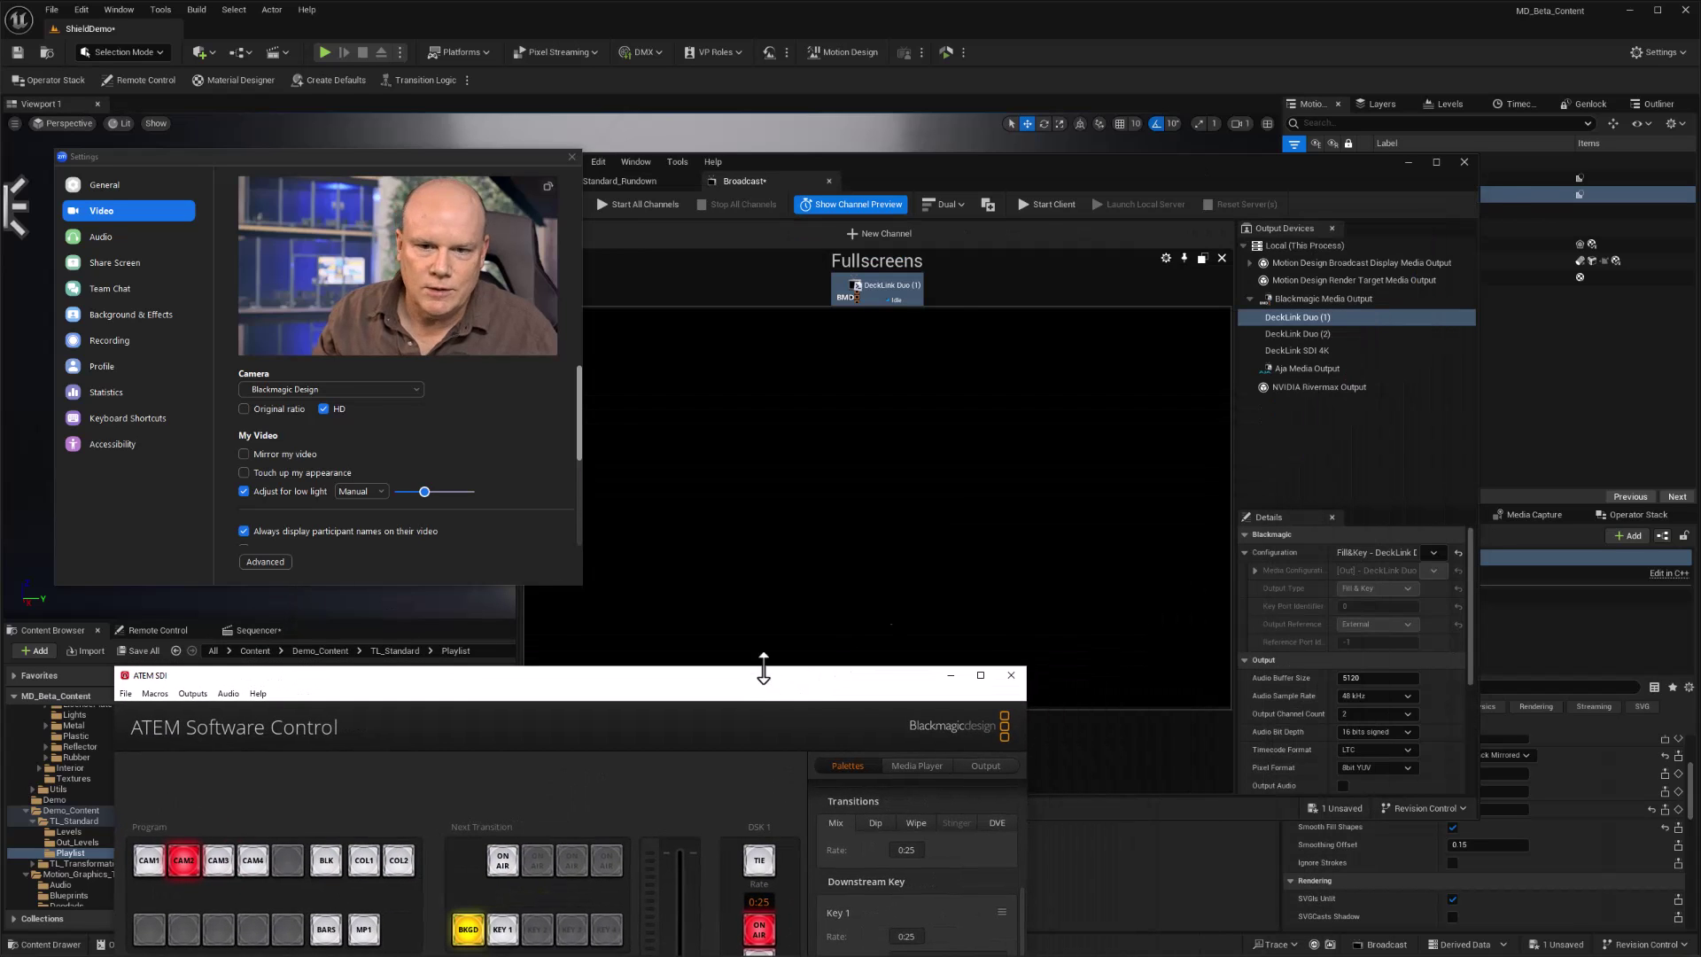